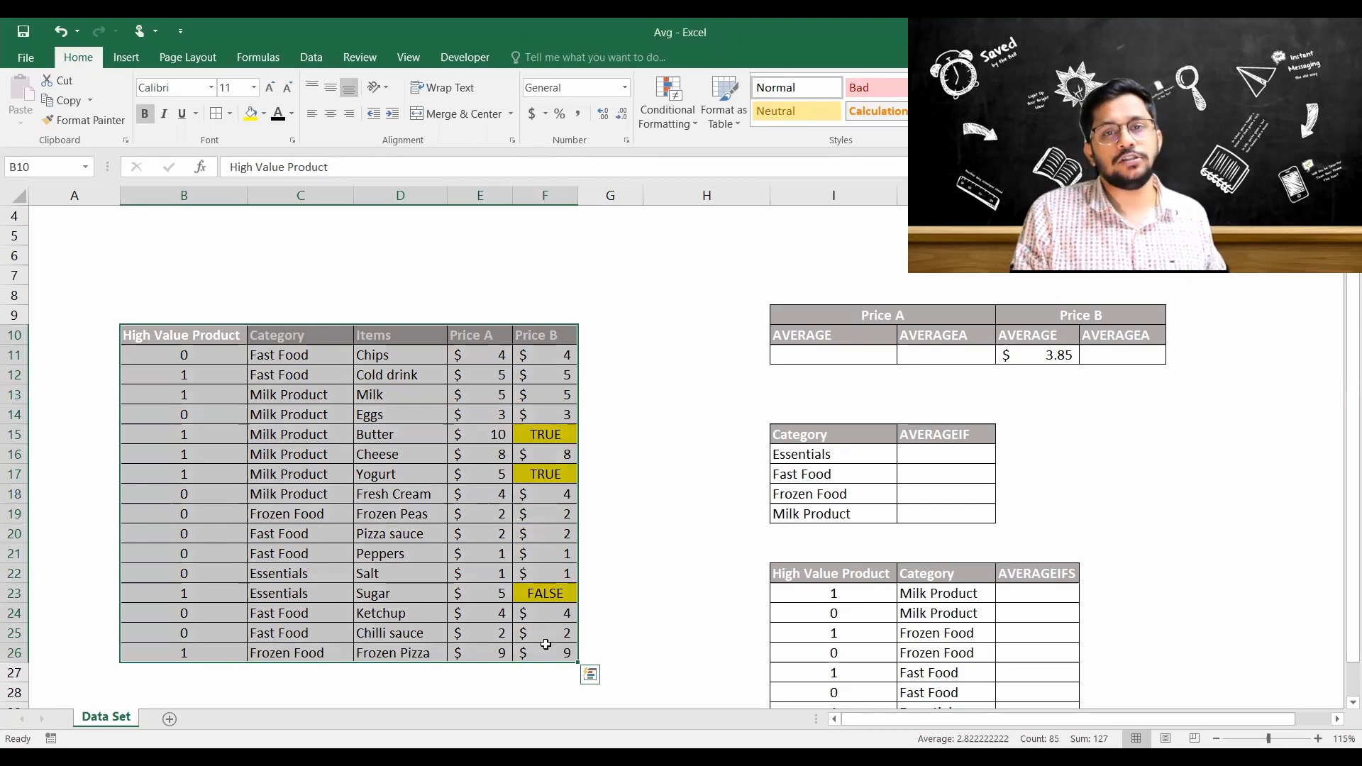
Clear the Price B AVERAGE result in K11 and select the Price A and Price B columns, E10:F26.
{"action": "left_click", "coordinate": [1039, 354]}
{"action": "key", "text": "Delete"}
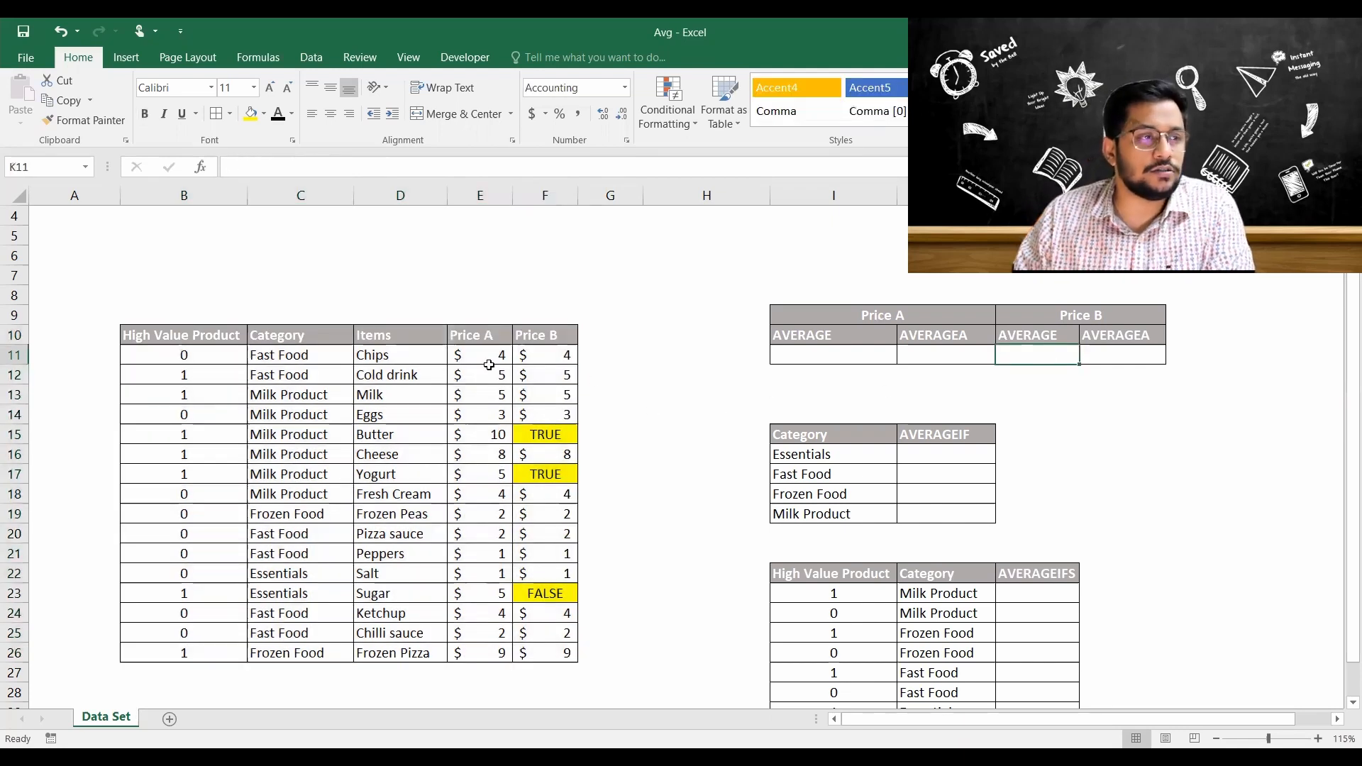
{"action": "left_click_drag", "start_coordinate": [481, 330], "coordinate": [578, 647]}
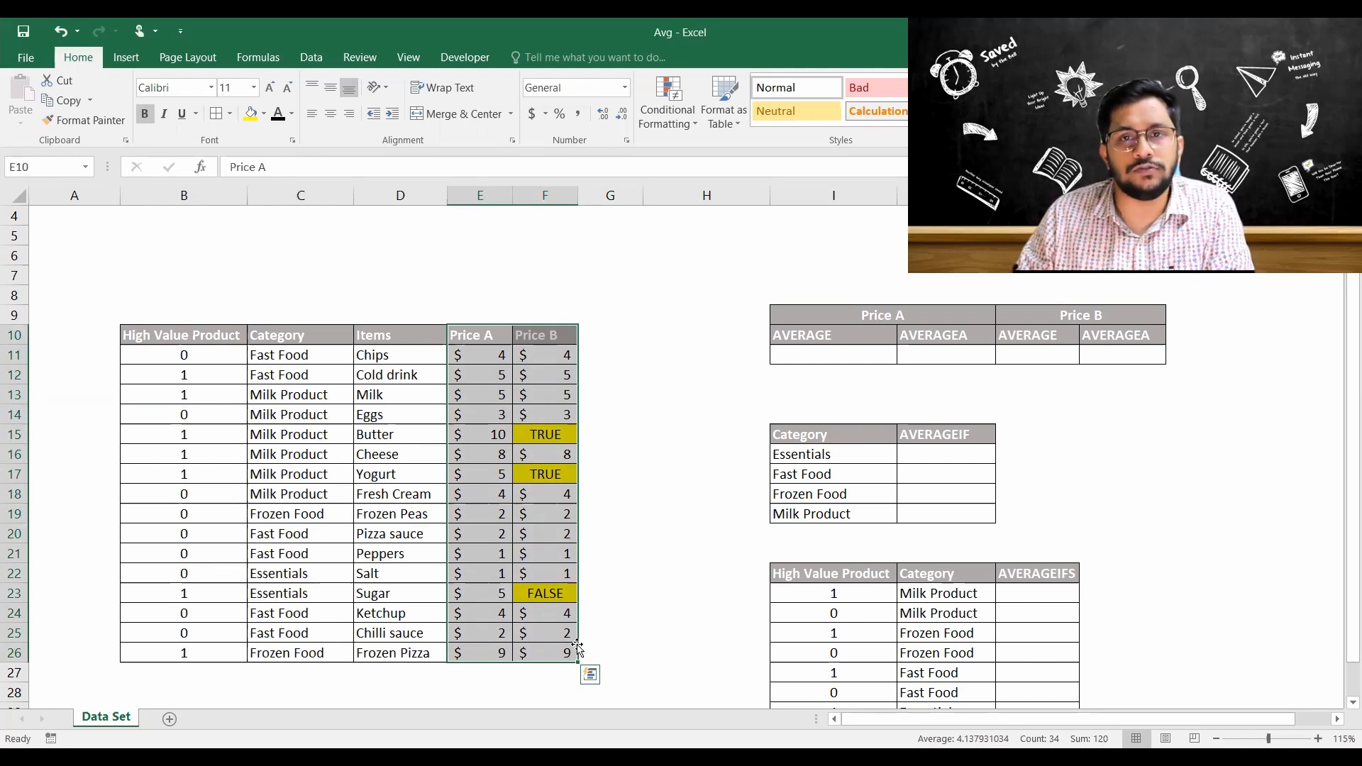
Calculate the average of Price A in I11 with =AVERAGE(E11:E26).
{"action": "left_click", "coordinate": [846, 346]}
{"action": "type", "text": "=AVERAGE(F11"}
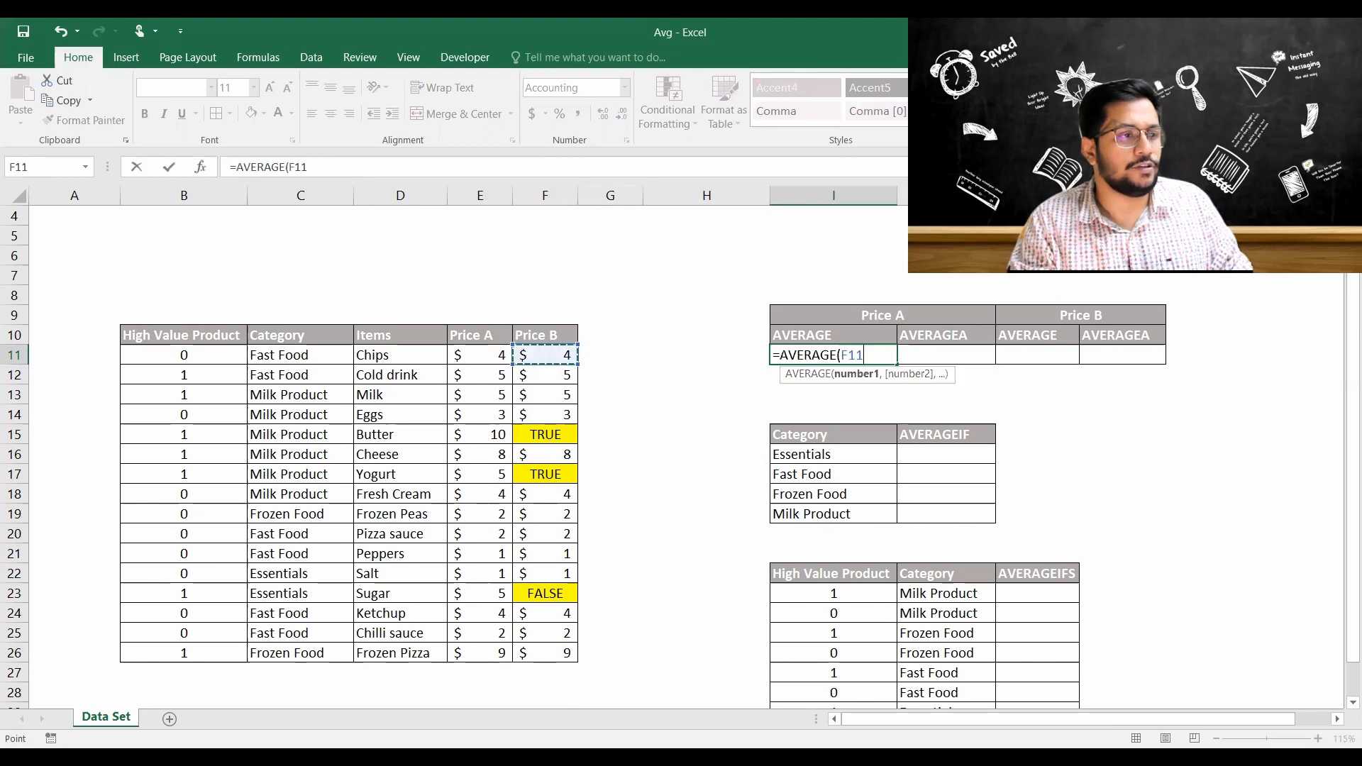
{"action": "key", "text": "Left"}
{"action": "key", "text": "ctrl+shift+Down"}
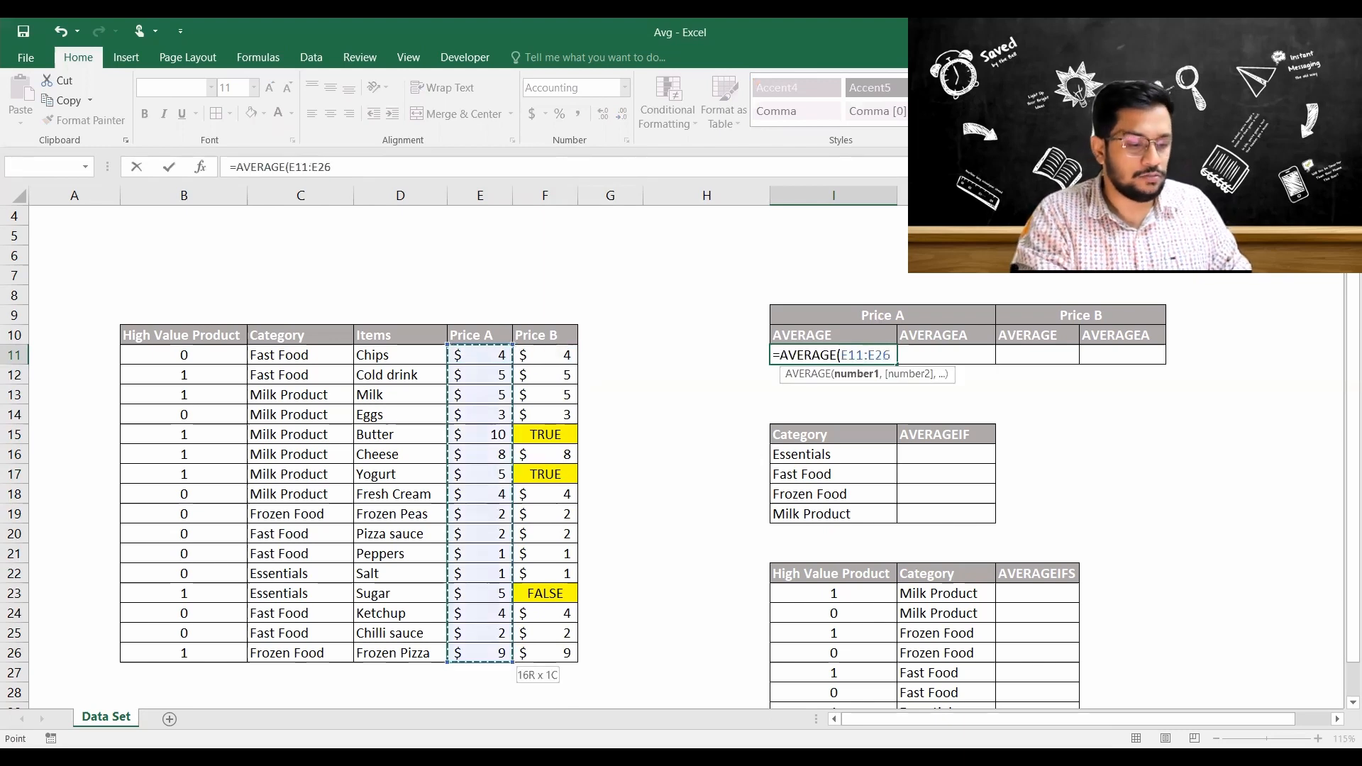
{"action": "key", "text": "ctrl+Return"}
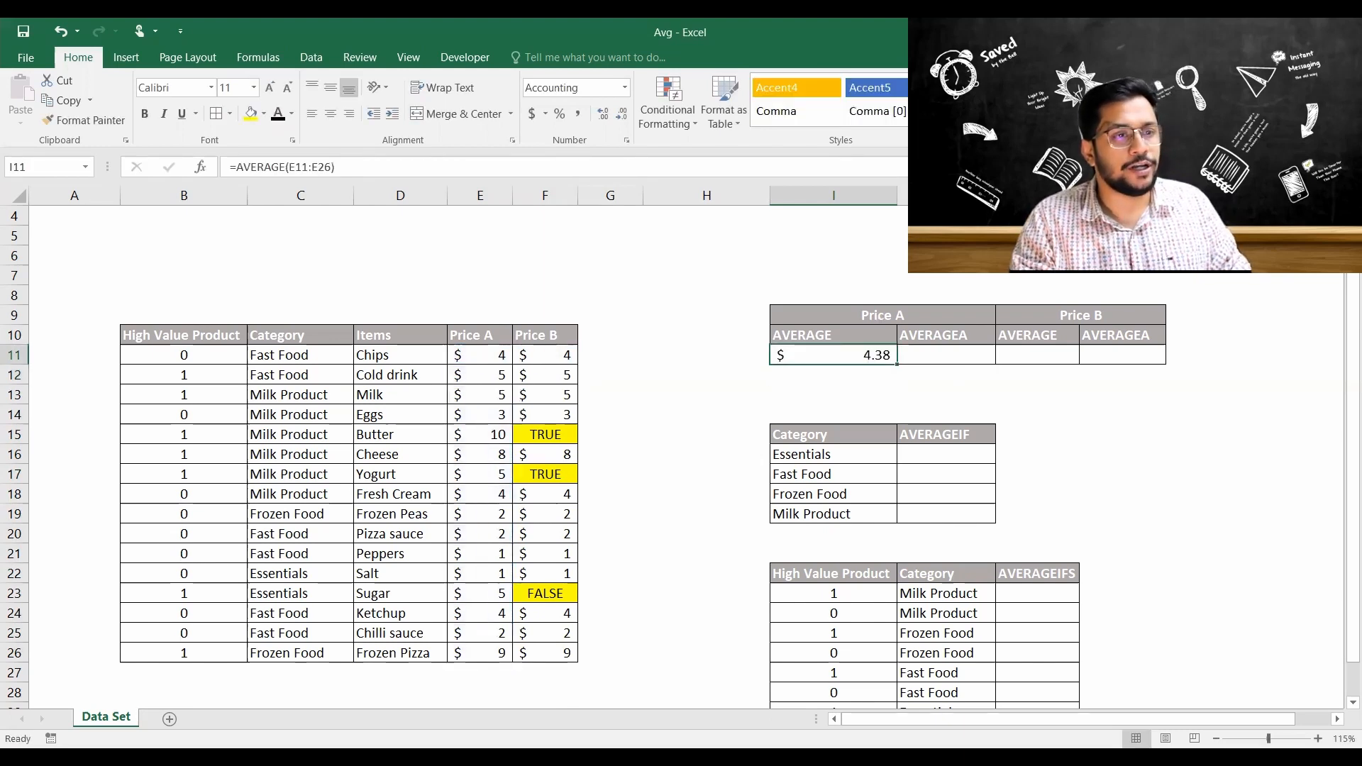
Calculate the average of Price B in K11 with =AVERAGE($F$11:$F$26), using absolute references.
{"action": "key", "text": "Right"}
{"action": "key", "text": "Right"}
{"action": "type", "text": "="}
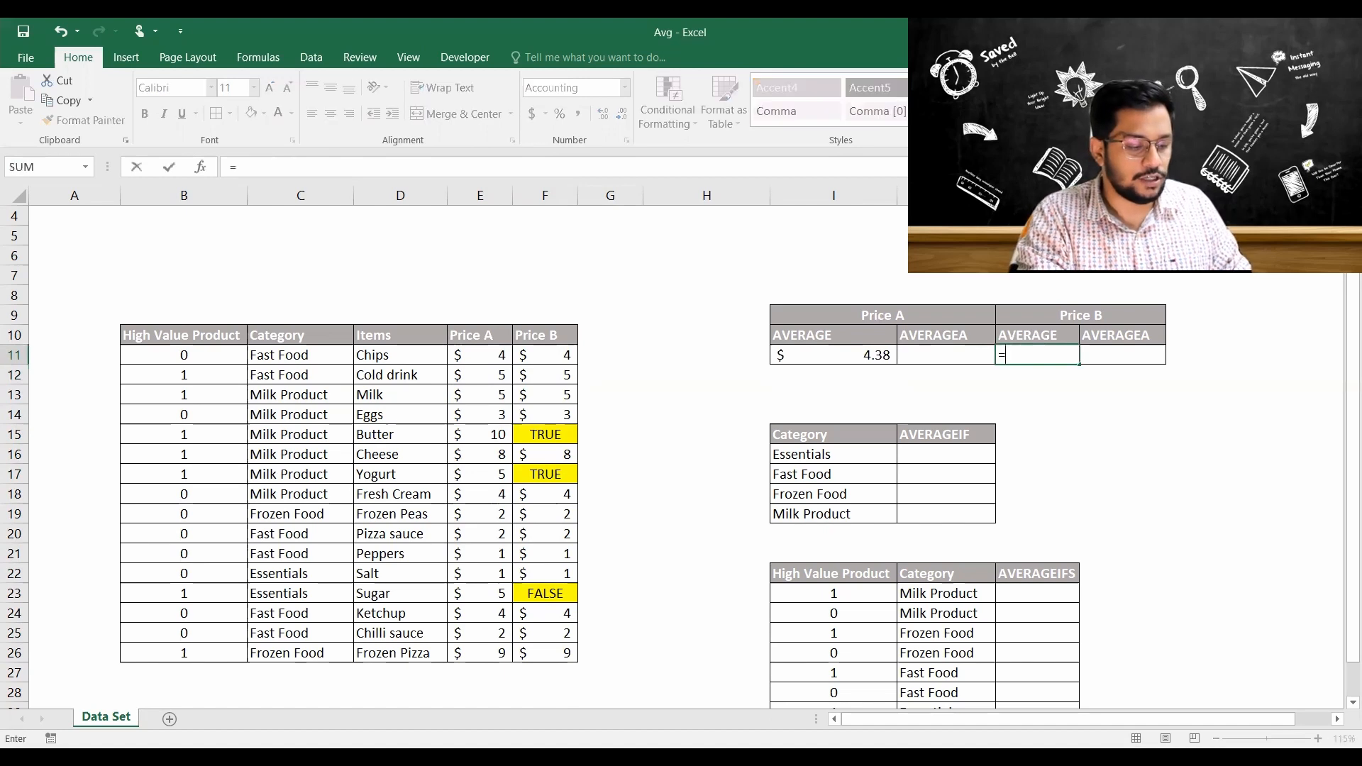
{"action": "type", "text": "av"}
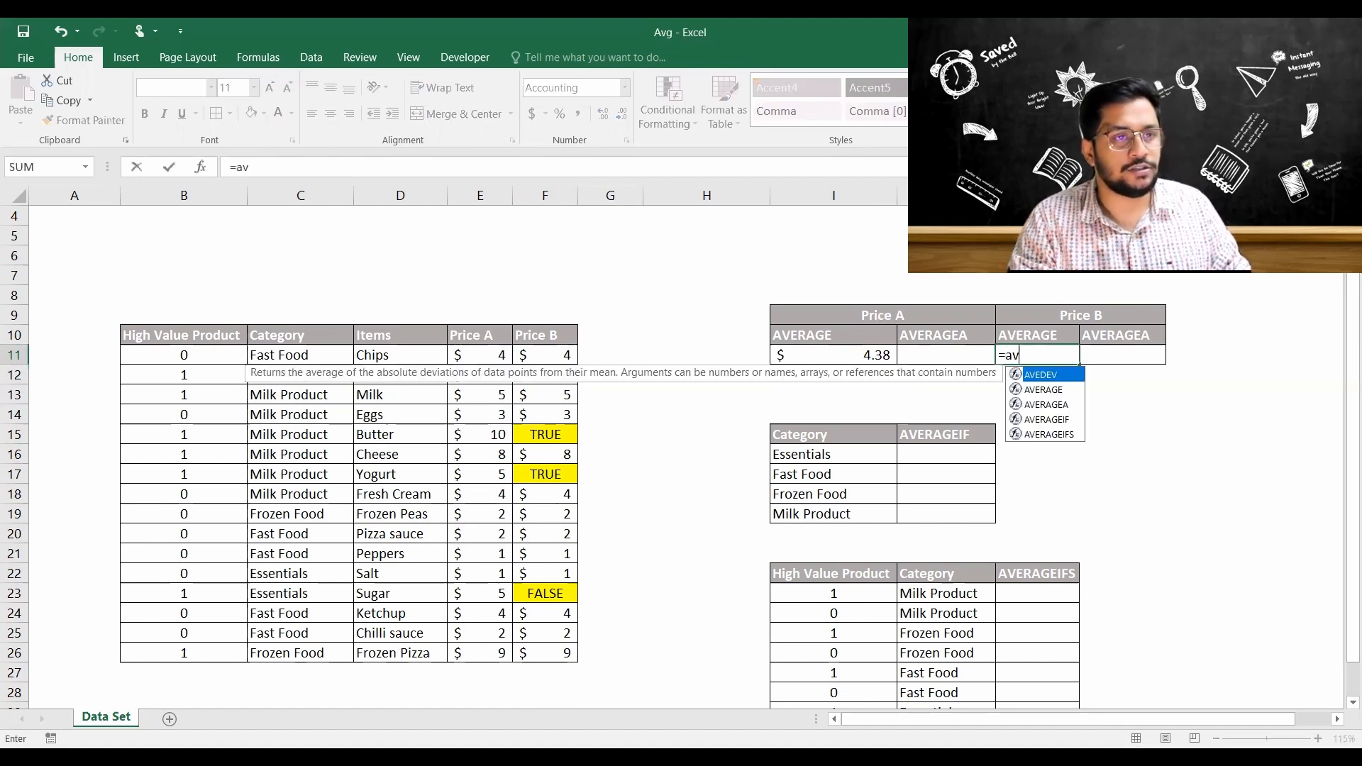
{"action": "key", "text": "Down"}
{"action": "key", "text": "Tab"}
{"action": "key", "text": "ctrl+Left"}
{"action": "key", "text": "ctrl+Left"}
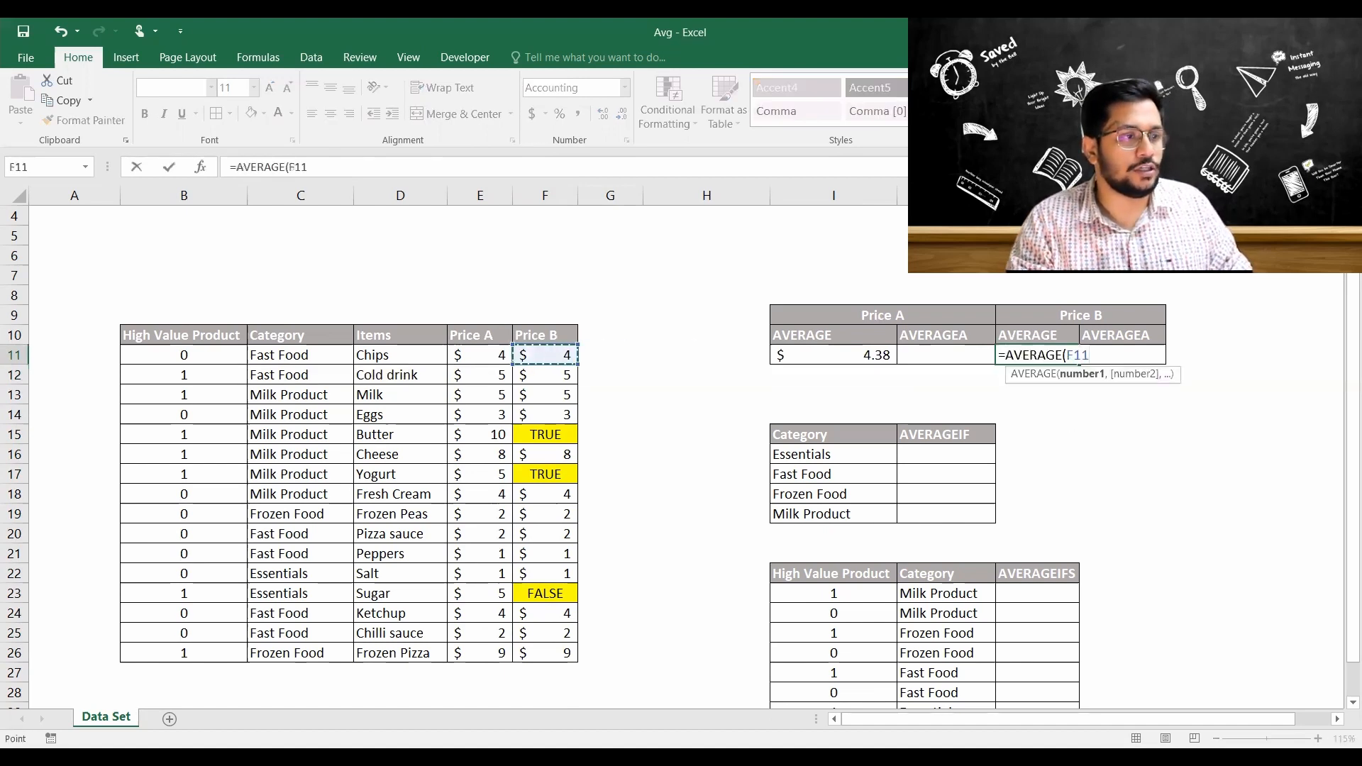
{"action": "key", "text": "ctrl+shift+Down"}
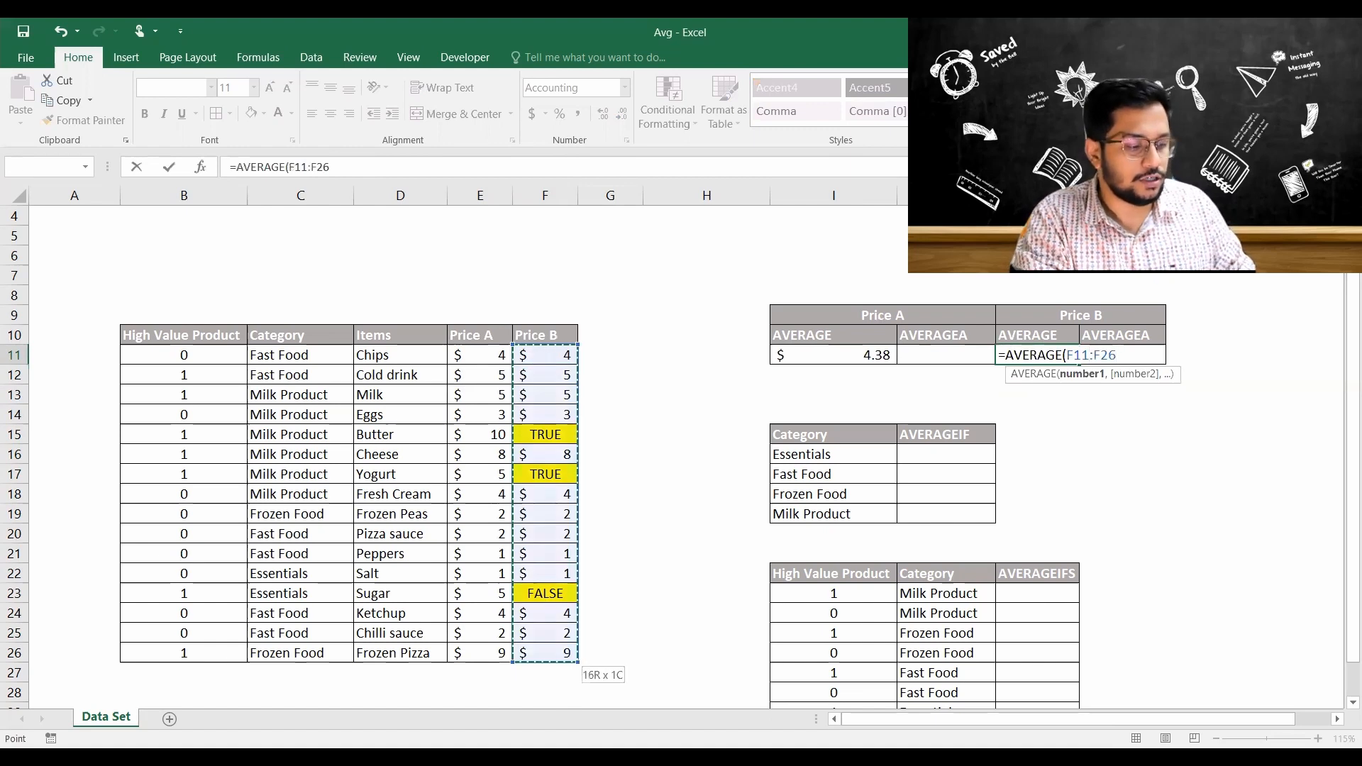
{"action": "key", "text": "F4"}
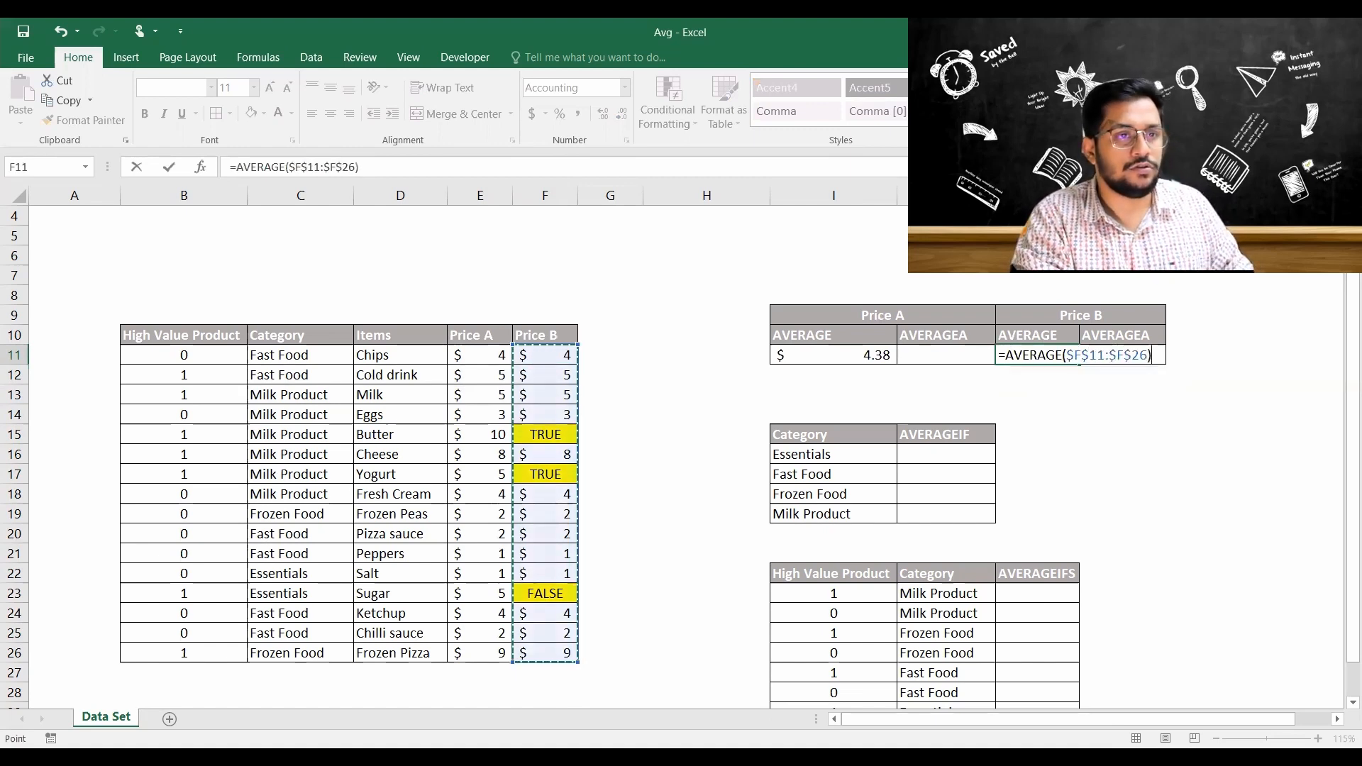
{"action": "key", "text": "Return"}
Calculate the AVERAGEA of Price A in J11 with =AVERAGEA(E11:$E$26).
{"action": "key", "text": "Up"}
{"action": "key", "text": "Left"}
{"action": "type", "text": "=ave"}
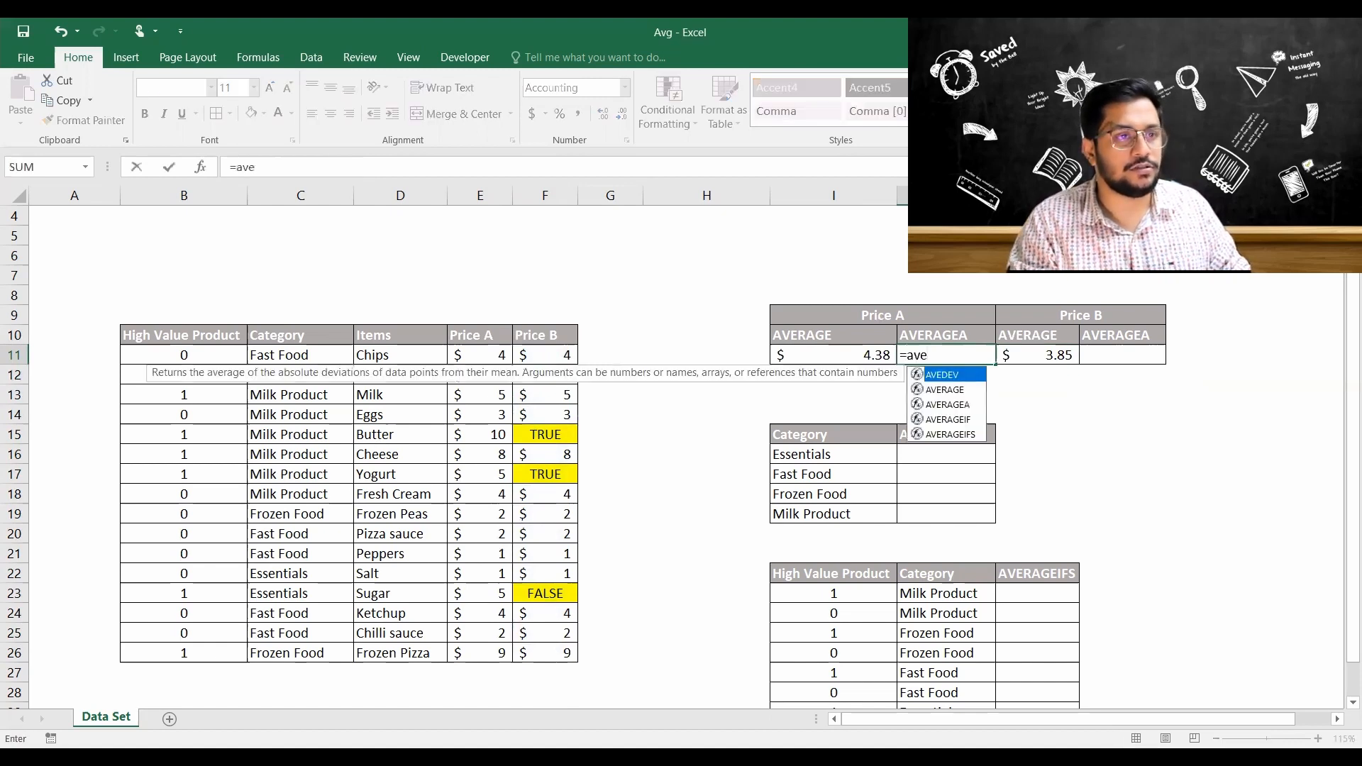
{"action": "key", "text": "Down"}
{"action": "key", "text": "Down"}
{"action": "key", "text": "Tab"}
{"action": "key", "text": "Left"}
{"action": "key", "text": "Left"}
{"action": "key", "text": "Left"}
{"action": "key", "text": "Left"}
{"action": "key", "text": "Left"}
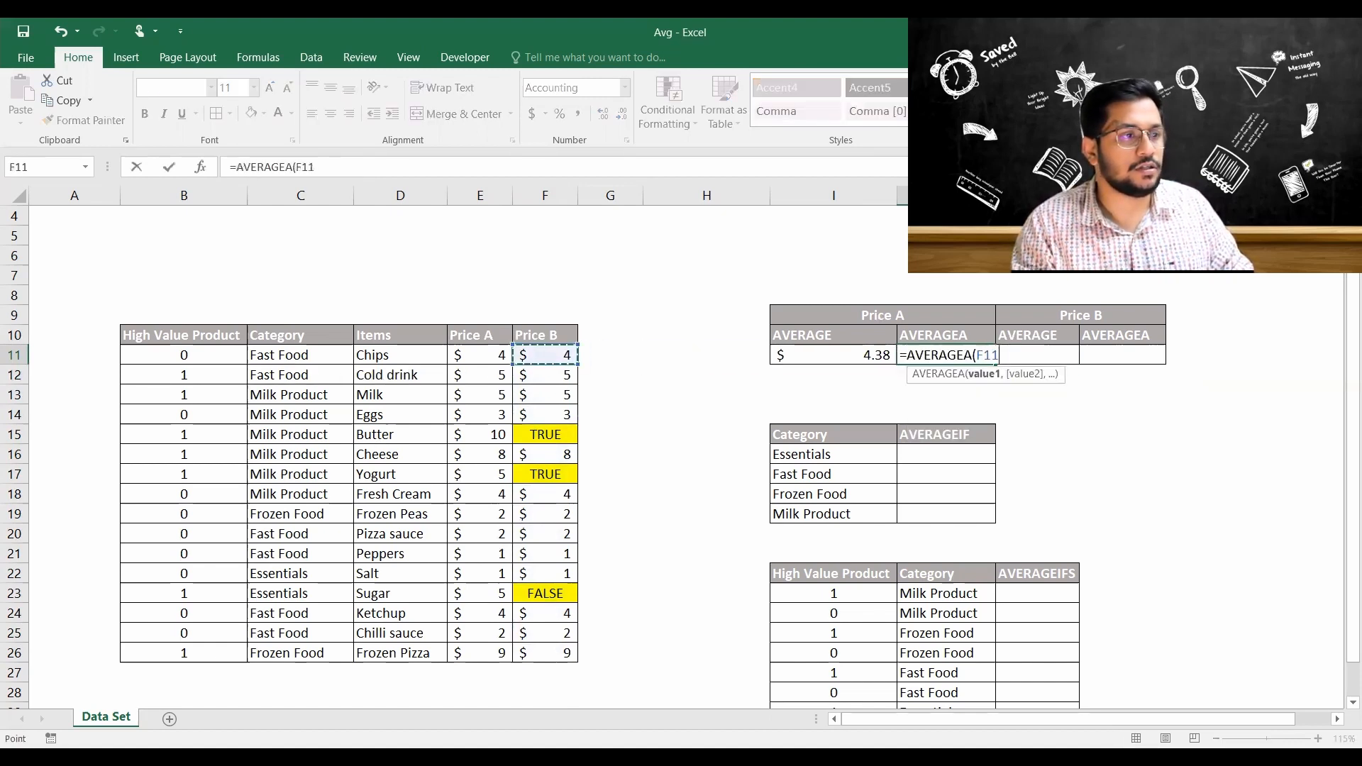
{"action": "key", "text": "ctrl+shift+Down"}
{"action": "type", "text": ")"}
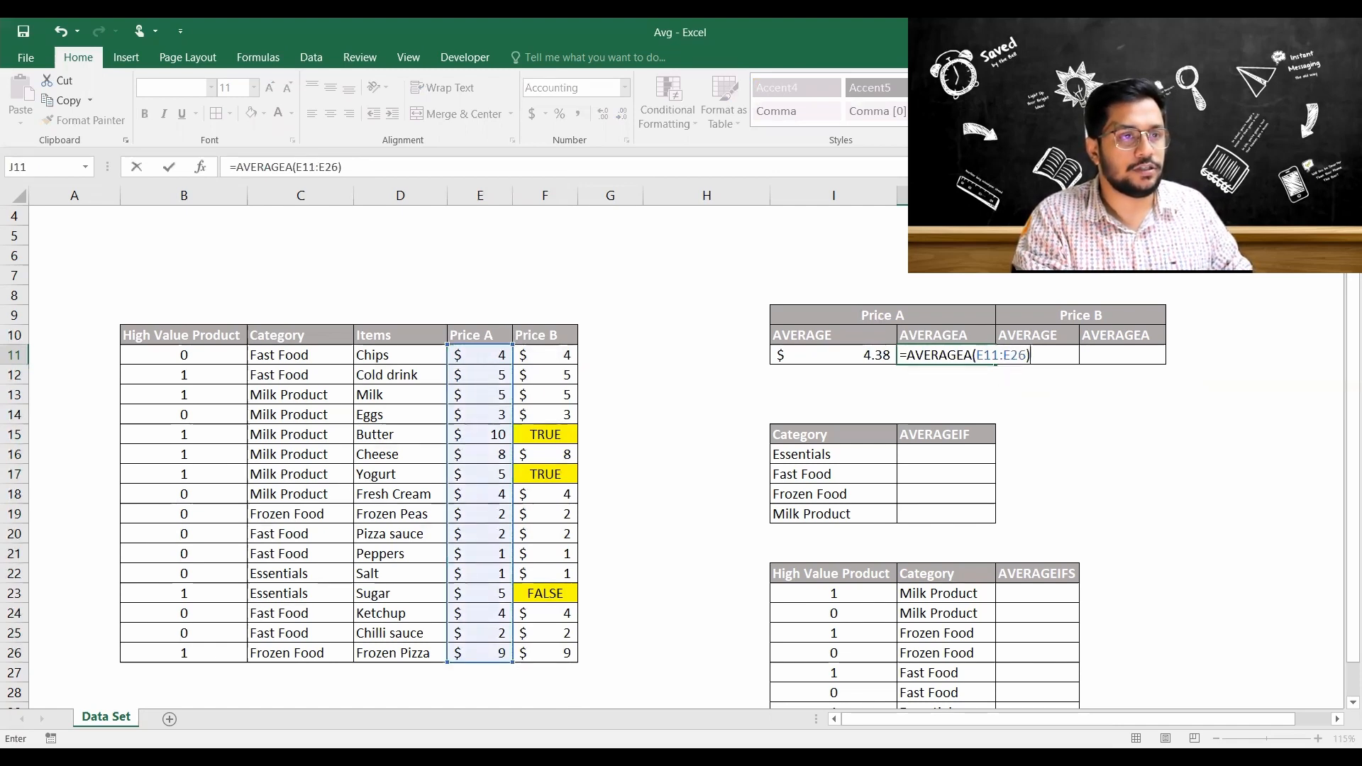
{"action": "key", "text": "BackSpace"}
{"action": "key", "text": "F4"}
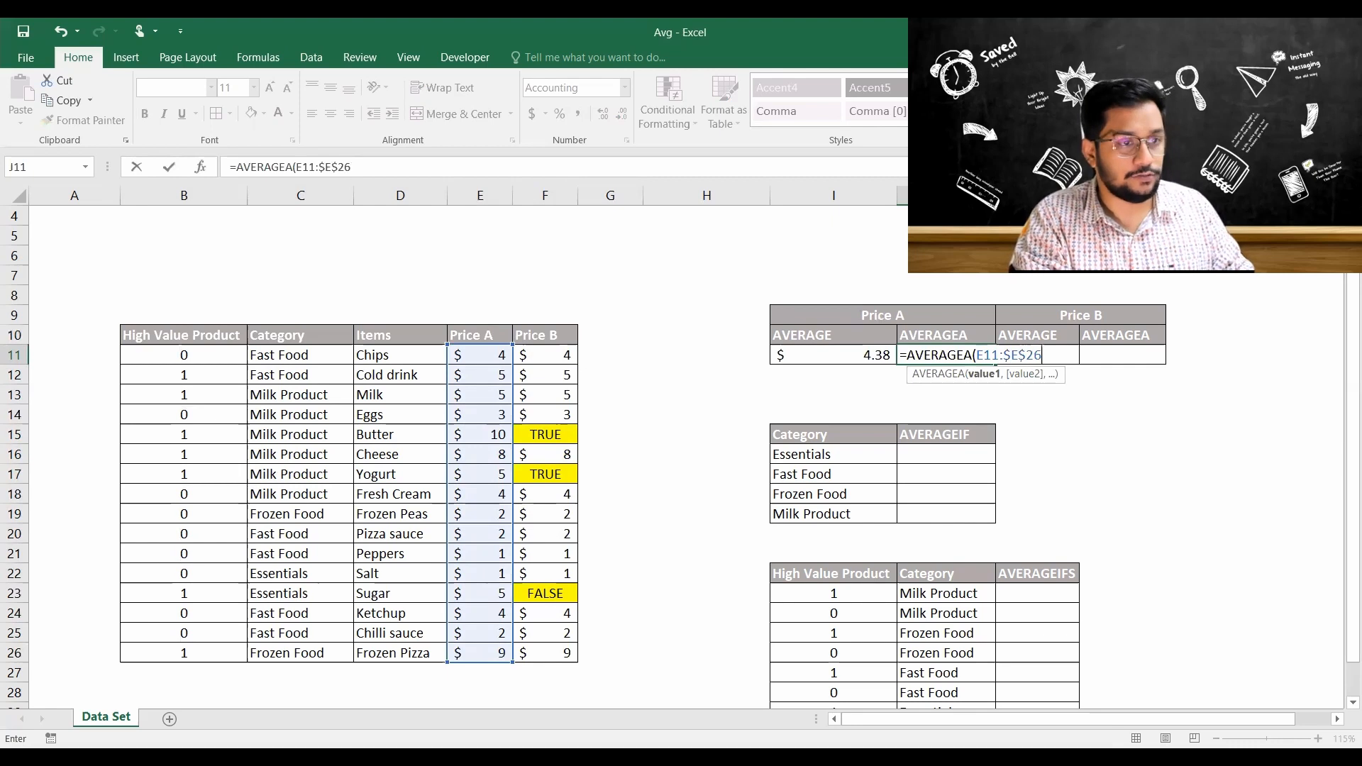
{"action": "key", "text": "Left"}
{"action": "key", "text": "Left"}
{"action": "key", "text": "Right"}
{"action": "key", "text": "Right"}
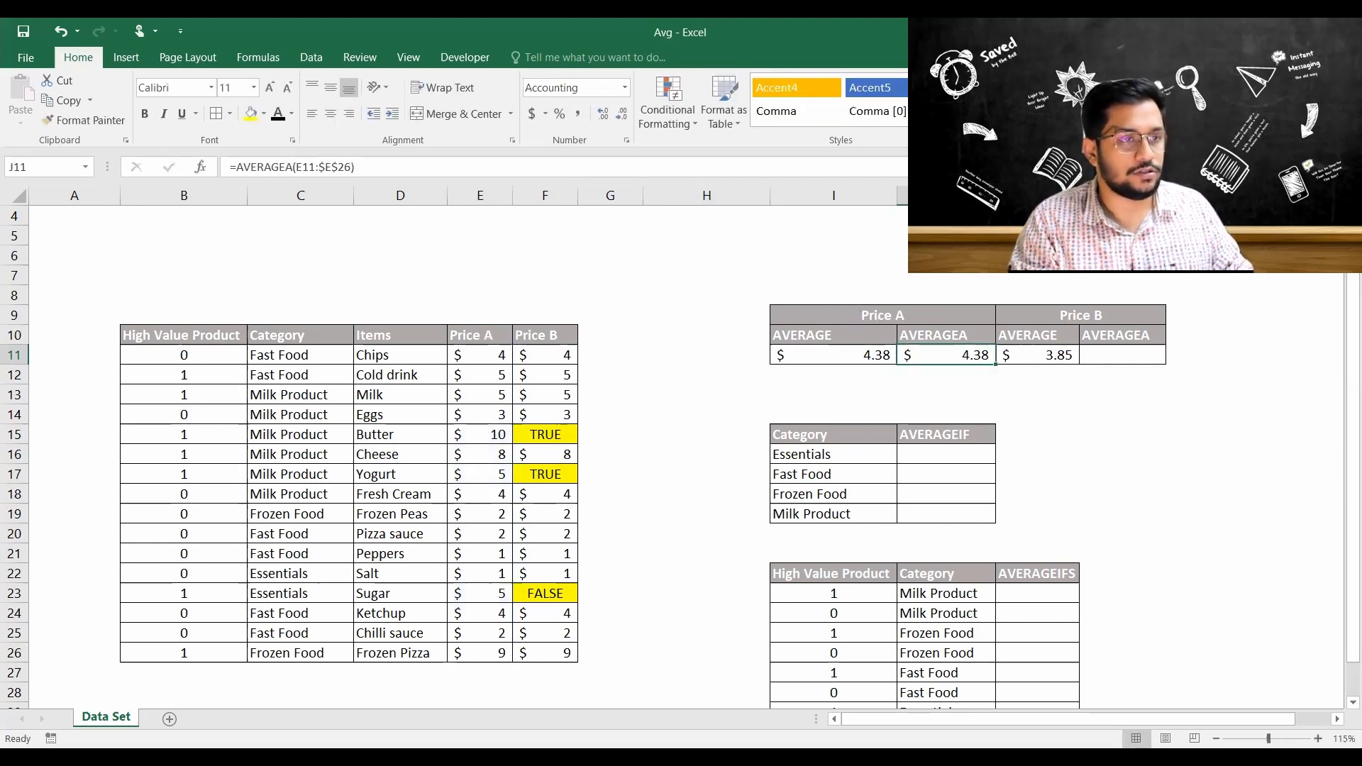
Calculate the AVERAGEA of Price B in L11 with =AVERAGEA($F$11:$F$26).
{"action": "key", "text": "Right"}
{"action": "key", "text": "Right"}
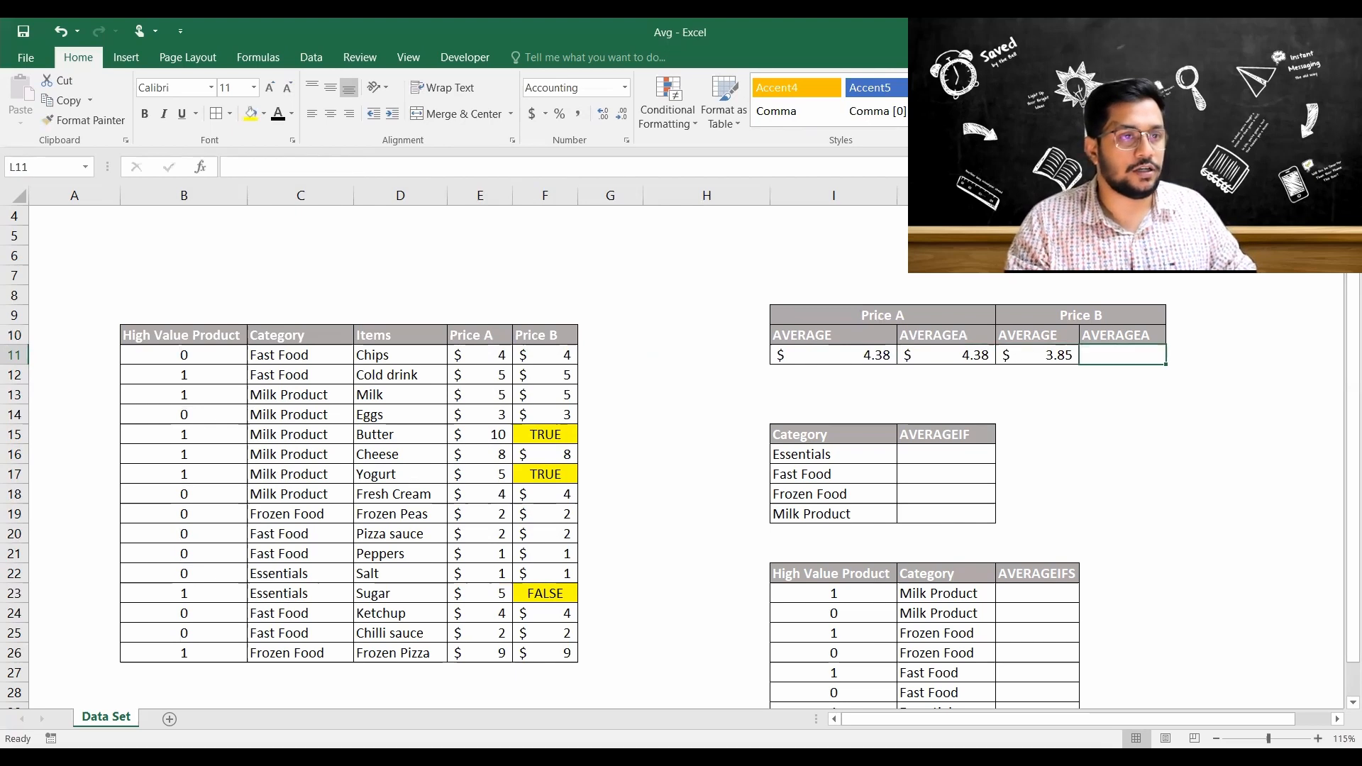
{"action": "type", "text": "="}
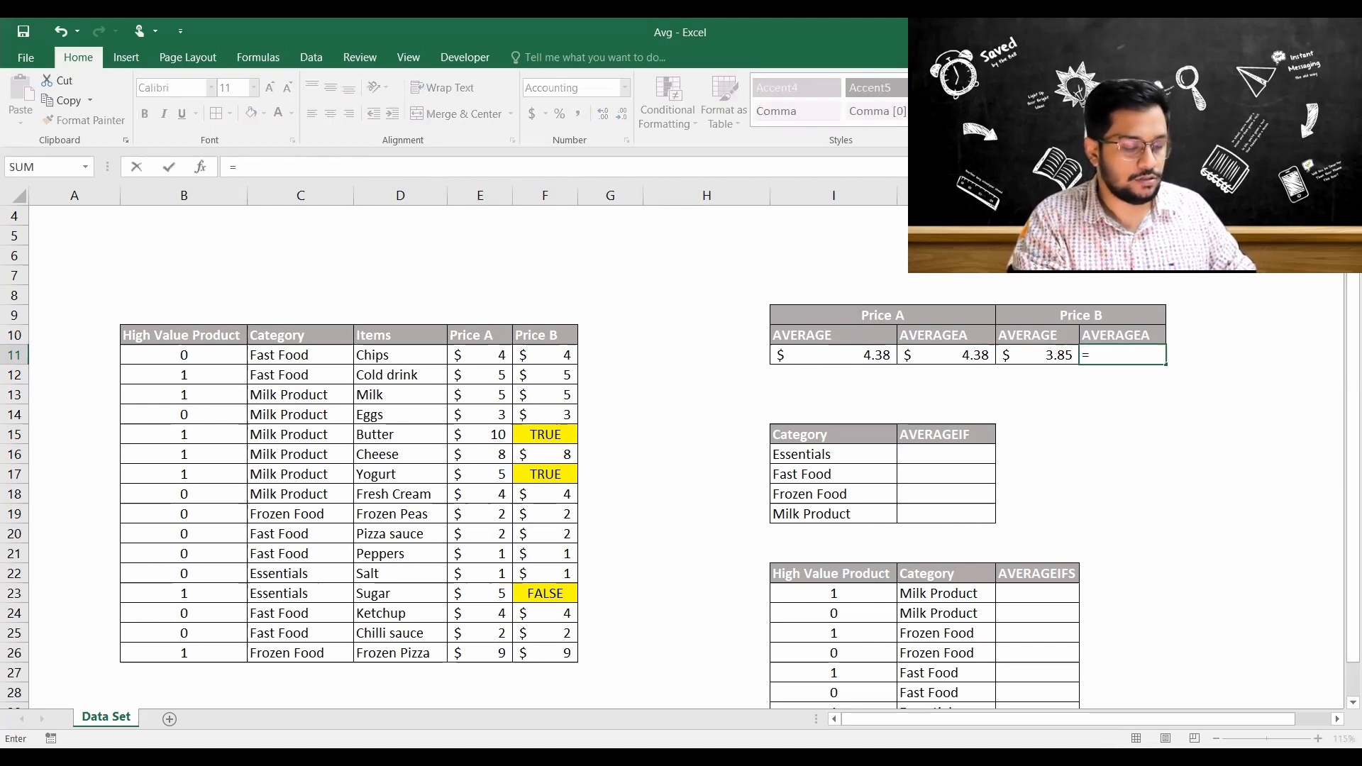
{"action": "type", "text": "ave"}
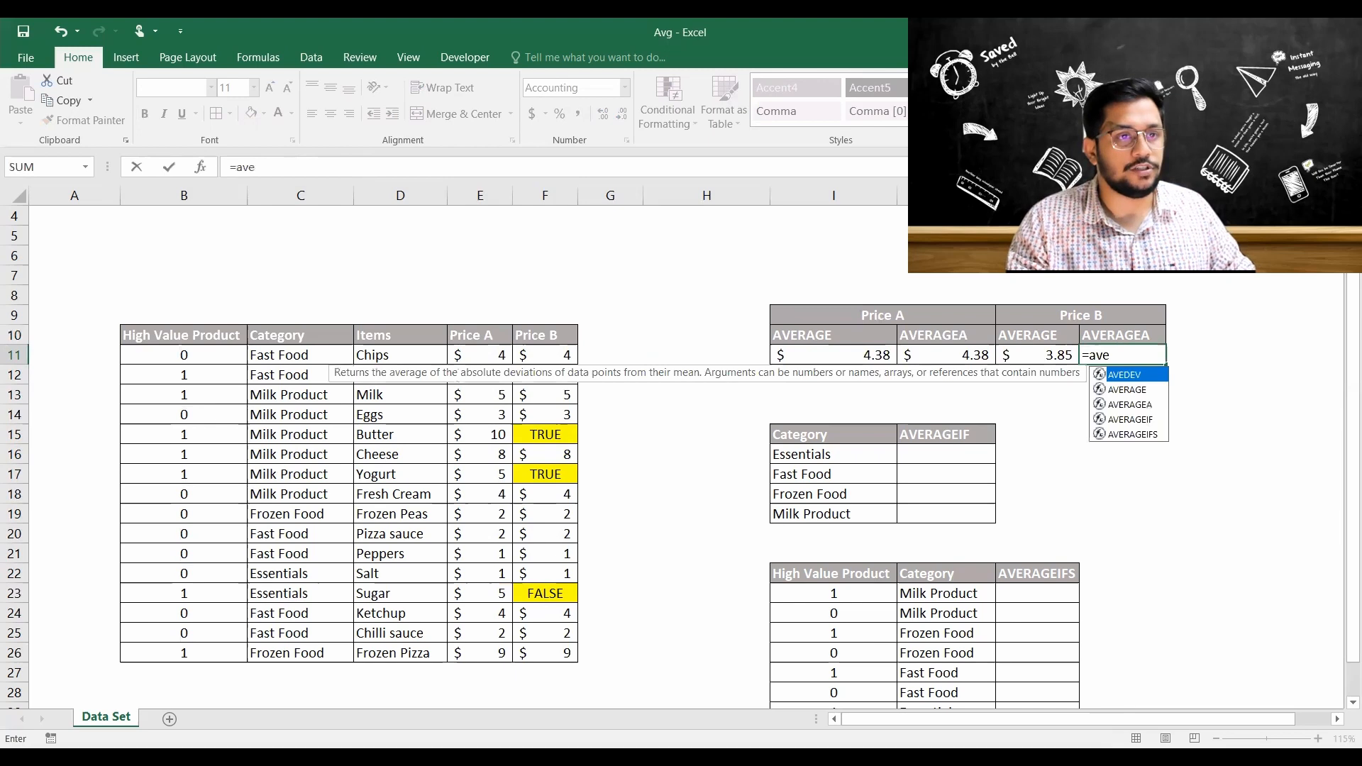
{"action": "key", "text": "Down"}
{"action": "key", "text": "Down"}
{"action": "key", "text": "Tab"}
{"action": "key", "text": "Left"}
{"action": "key", "text": "Left"}
{"action": "key", "text": "Left"}
{"action": "key", "text": "Left"}
{"action": "key", "text": "Left"}
{"action": "key", "text": "Left"}
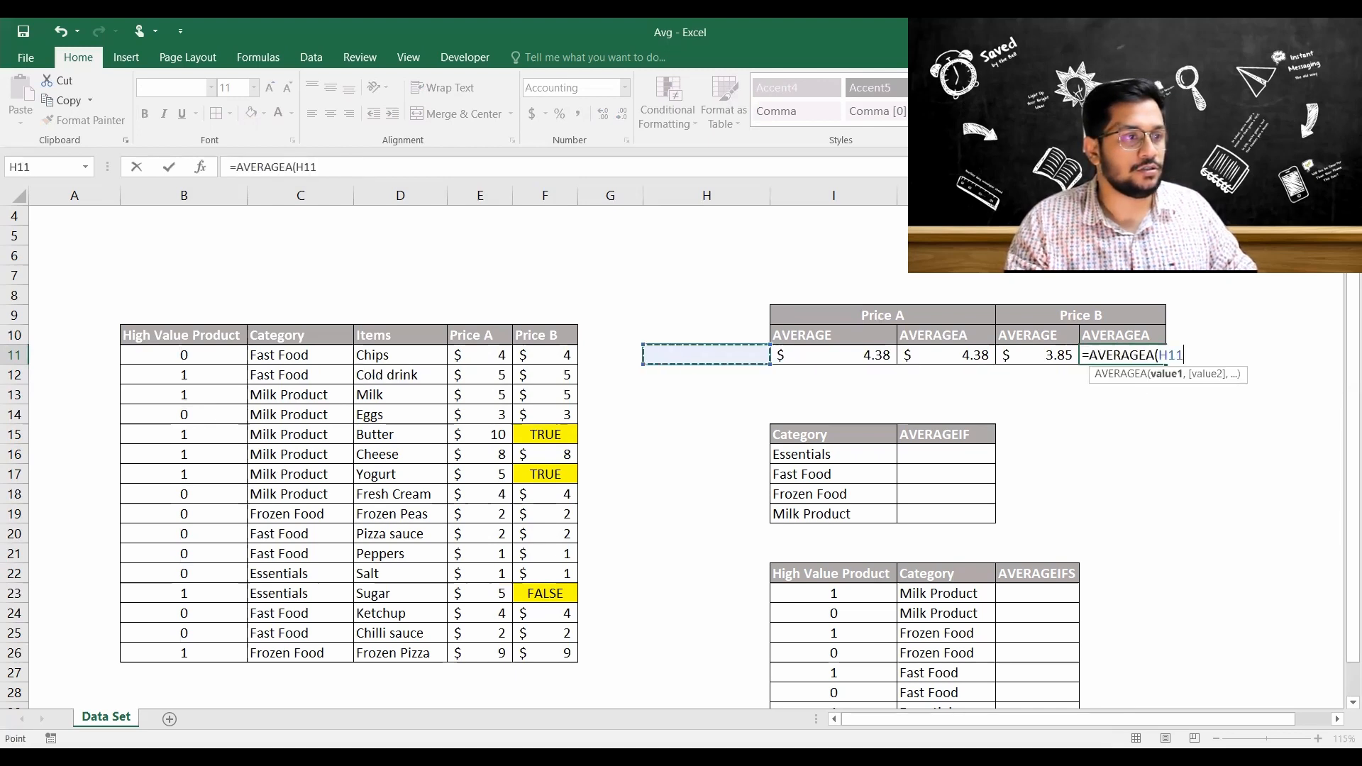
{"action": "key", "text": "ctrl+shift+Down"}
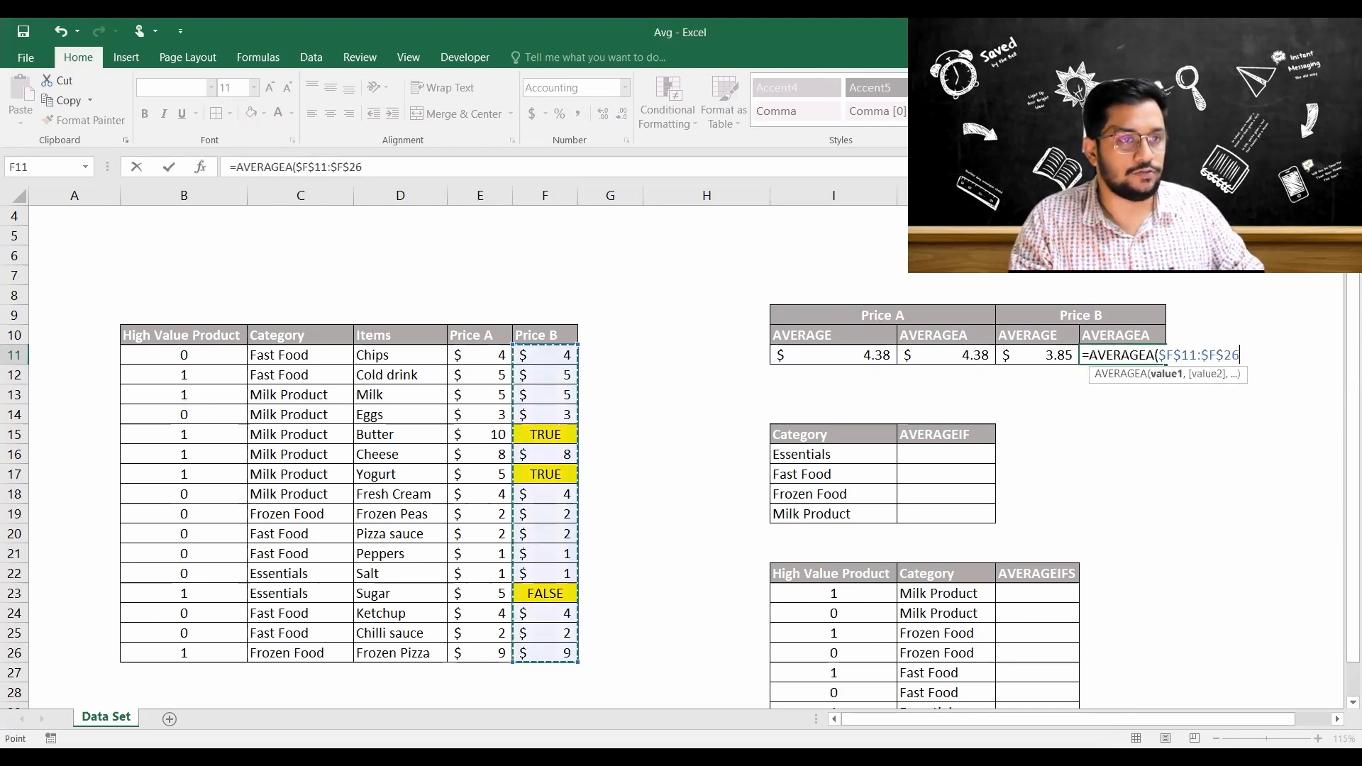
{"action": "key", "text": "Return"}
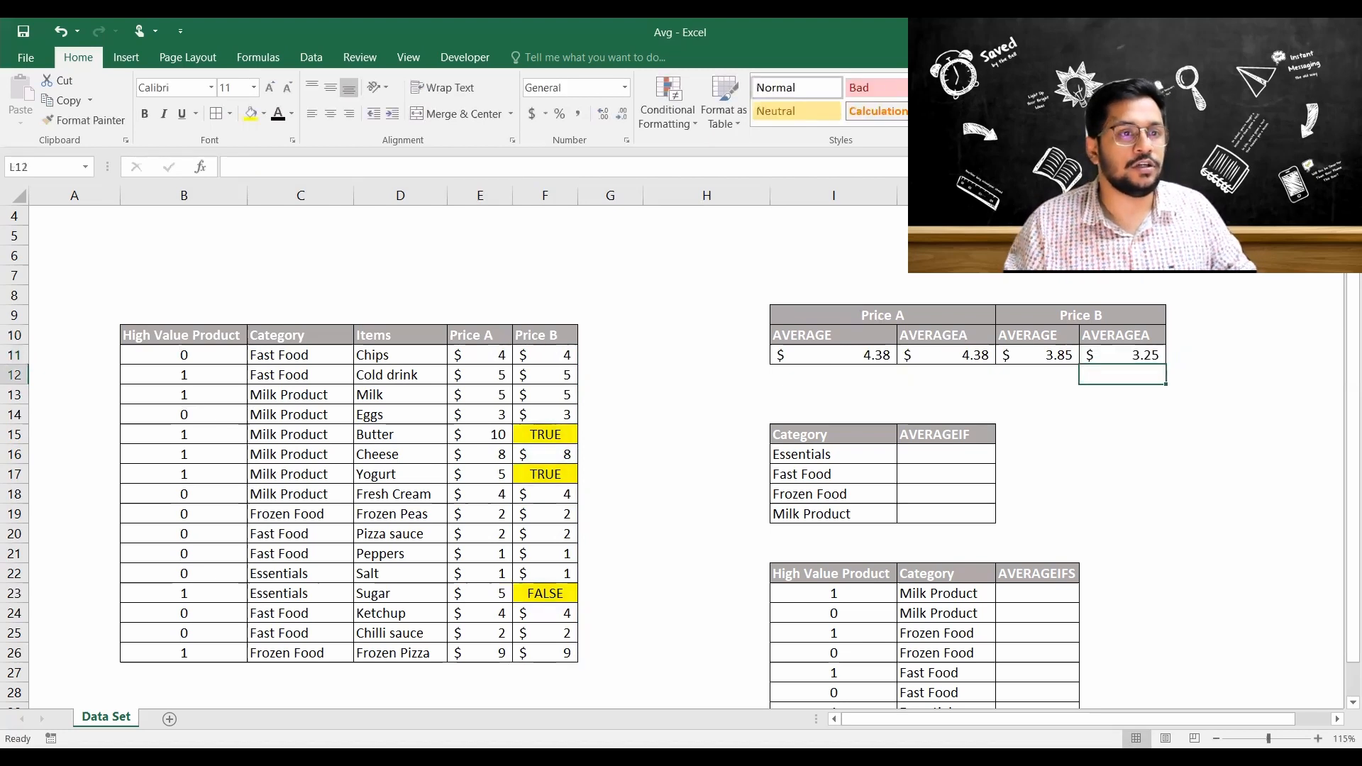
Compare the AVERAGE and AVERAGEA results with the Price A and Price B values, including the logical entry for Butter.
{"action": "left_click_drag", "start_coordinate": [880, 358], "coordinate": [1157, 357]}
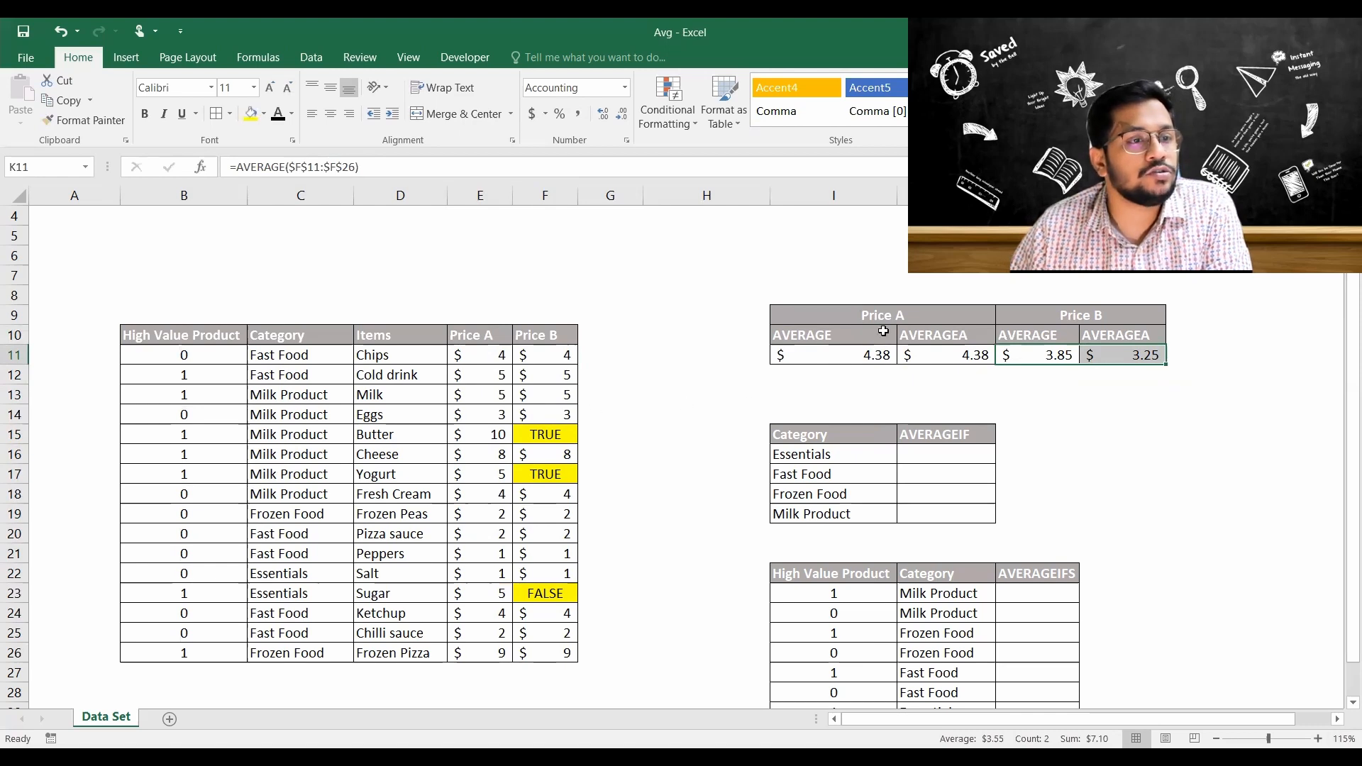
{"action": "left_click", "coordinate": [791, 354]}
{"action": "left_click_drag", "start_coordinate": [481, 355], "coordinate": [488, 652]}
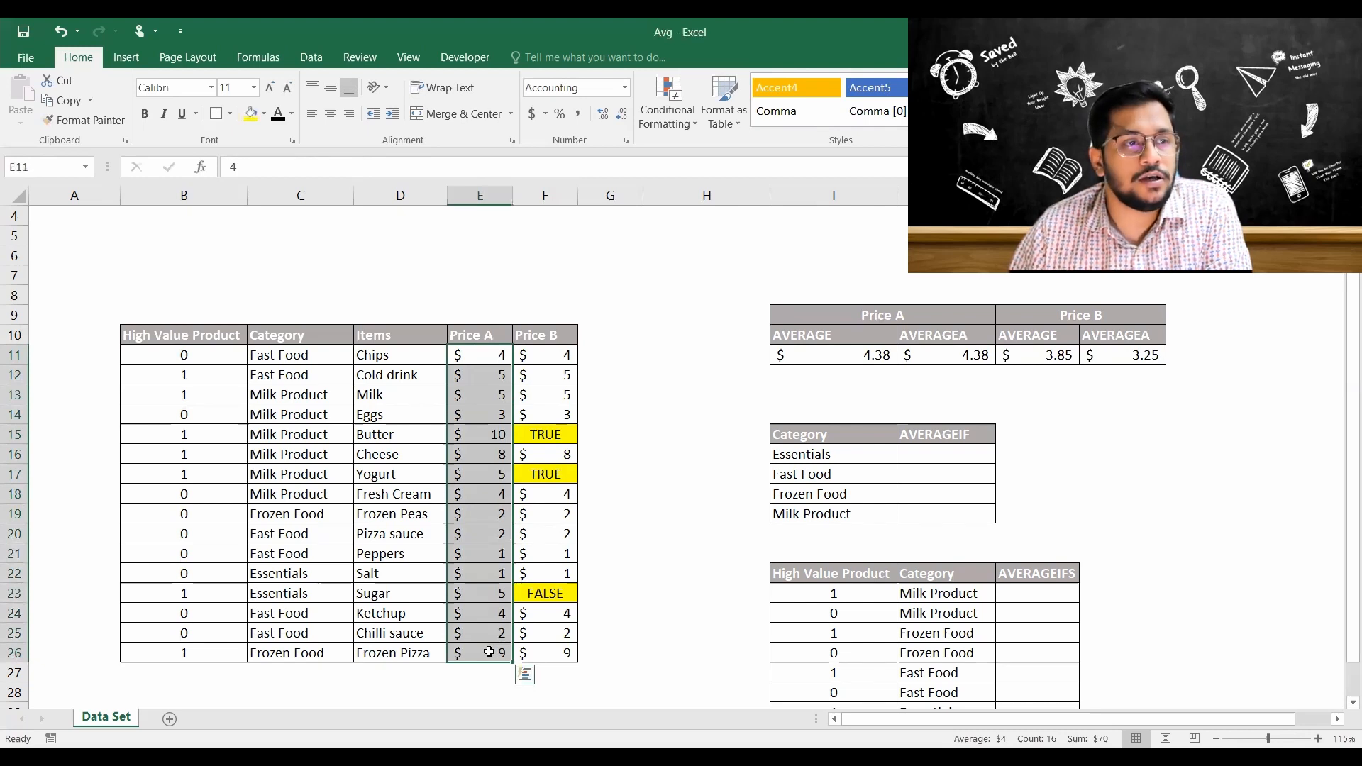
{"action": "left_click_drag", "start_coordinate": [552, 359], "coordinate": [552, 652]}
{"action": "left_click", "coordinate": [552, 432]}
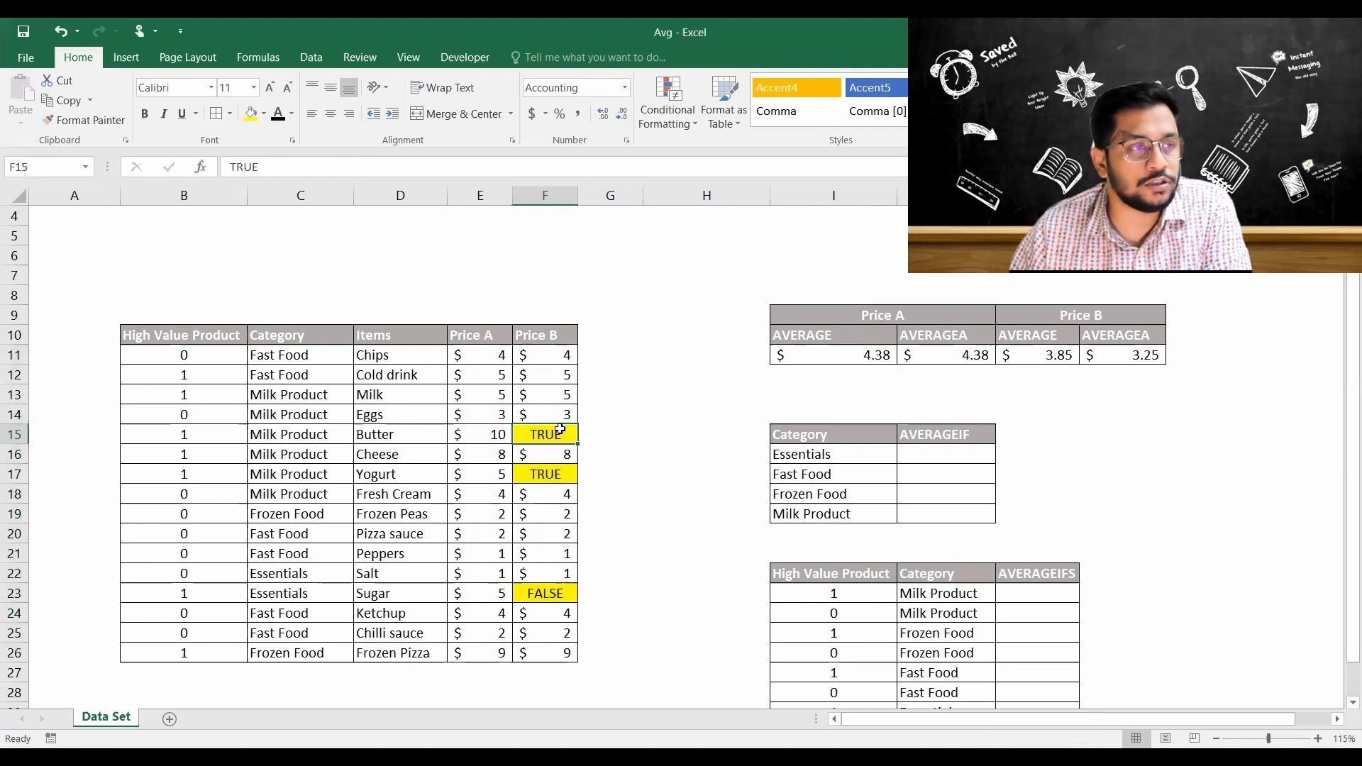
Copy the Price B values from F11:F26 into the adjacent column, starting at G11.
{"action": "left_click", "coordinate": [590, 429]}
{"action": "key", "text": "Up"}
{"action": "key", "text": "Up"}
{"action": "key", "text": "Up"}
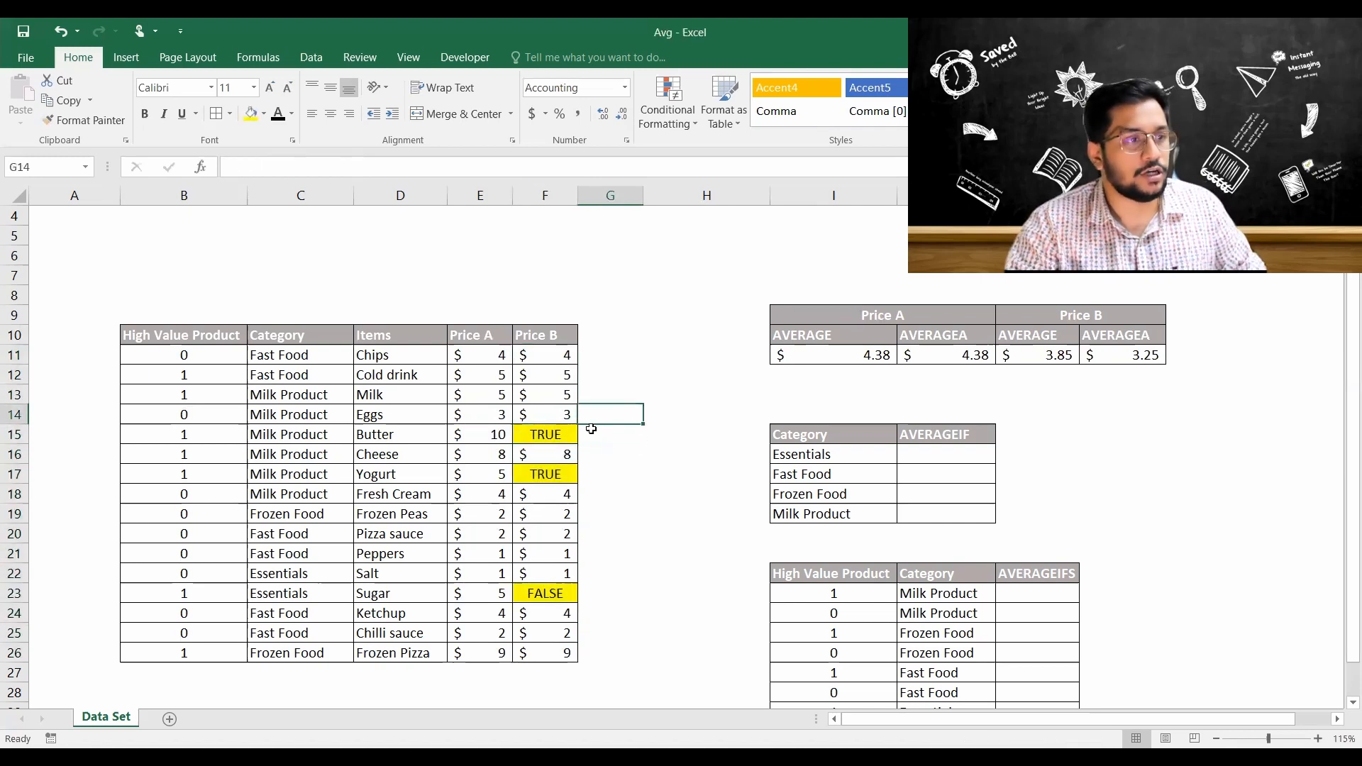
{"action": "key", "text": "Left"}
{"action": "key", "text": "Up"}
{"action": "key", "text": "ctrl+shift+Down"}
{"action": "key", "text": "ctrl+c"}
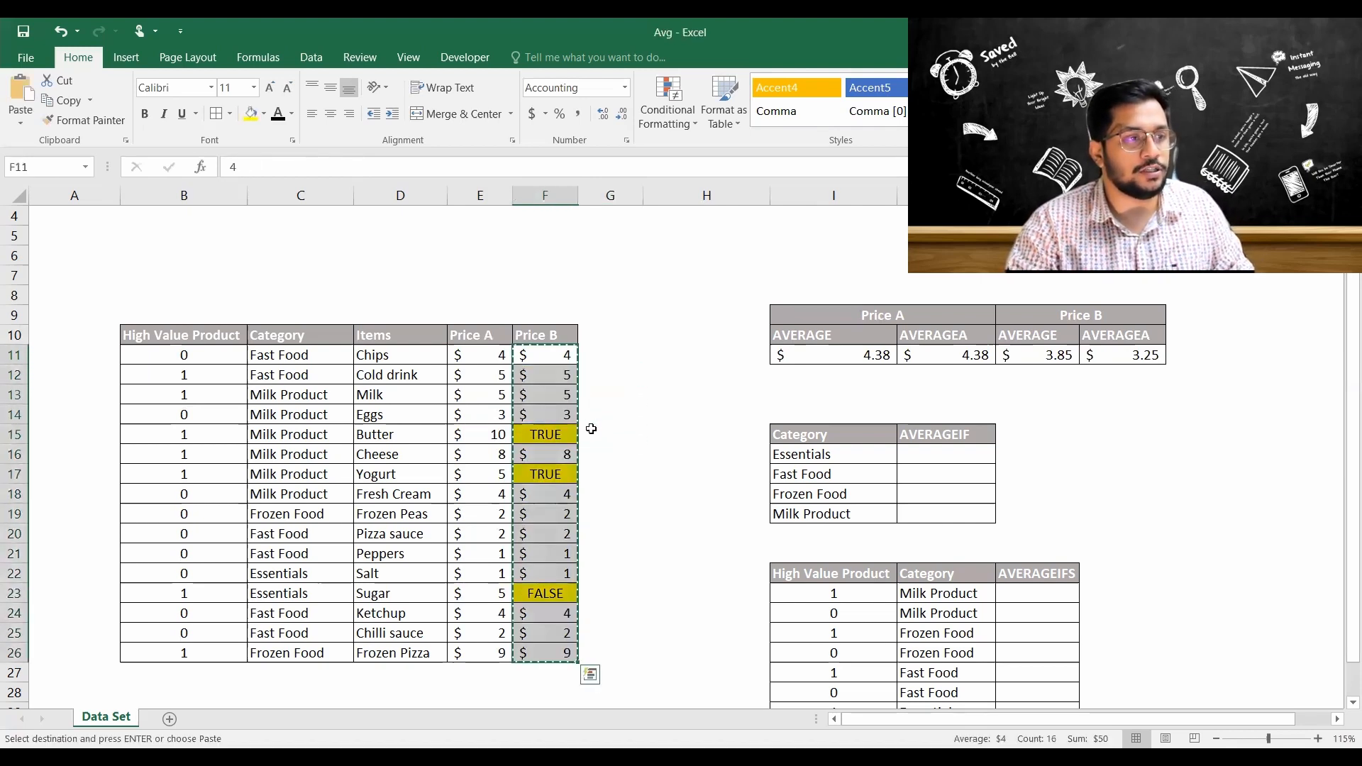
{"action": "key", "text": "Right"}
{"action": "key", "text": "ctrl+v"}
{"action": "key", "text": "Down"}
{"action": "key", "text": "Down"}
{"action": "key", "text": "Down"}
{"action": "key", "text": "Down"}
{"action": "key", "text": "Escape"}
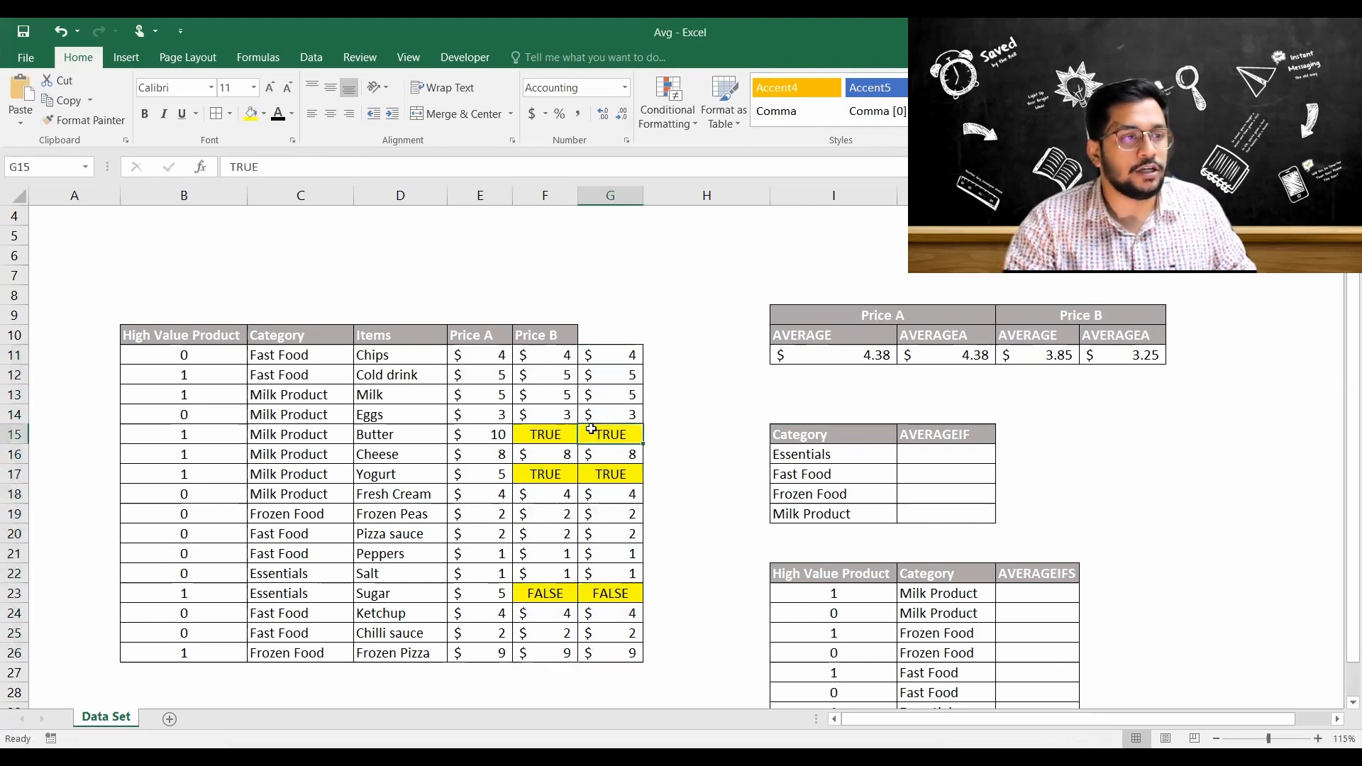
Replace the copied TRUE values in G15 and G17 with 1 and the FALSE value in G23 with 0.
{"action": "type", "text": "1"}
{"action": "key", "text": "Return"}
{"action": "key", "text": "Down"}
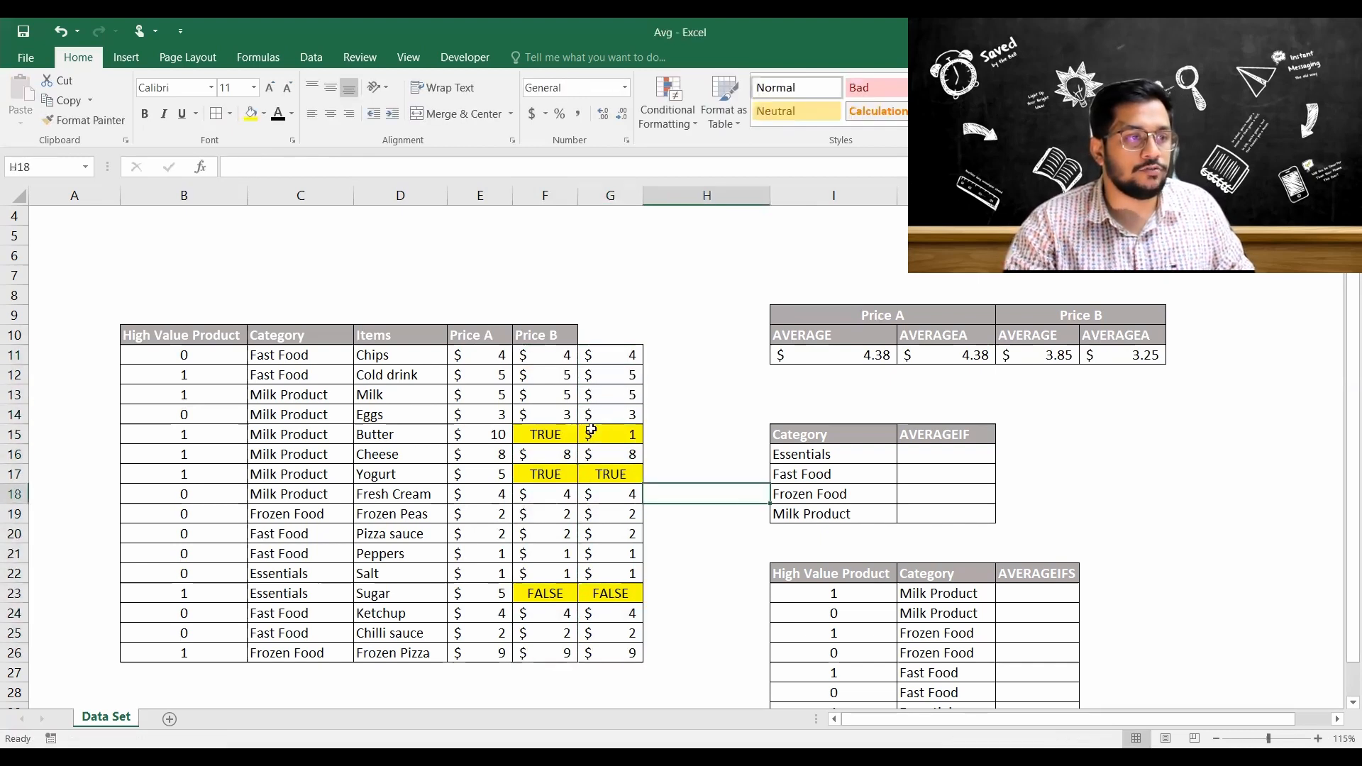
{"action": "type", "text": "1"}
{"action": "key", "text": "Return"}
{"action": "key", "text": "Down"}
{"action": "key", "text": "Down"}
{"action": "key", "text": "Down"}
{"action": "key", "text": "Down"}
{"action": "key", "text": "Down"}
{"action": "type", "text": "0"}
{"action": "key", "text": "Tab"}
Select the all-numeric copy of Price B in G11:G26 to check its summary statistics.
{"action": "key", "text": "Left"}
{"action": "key", "text": "Left"}
{"action": "key", "text": "ctrl+Up"}
{"action": "key", "text": "Right"}
{"action": "key", "text": "Down"}
{"action": "key", "text": "ctrl+shift+Down"}
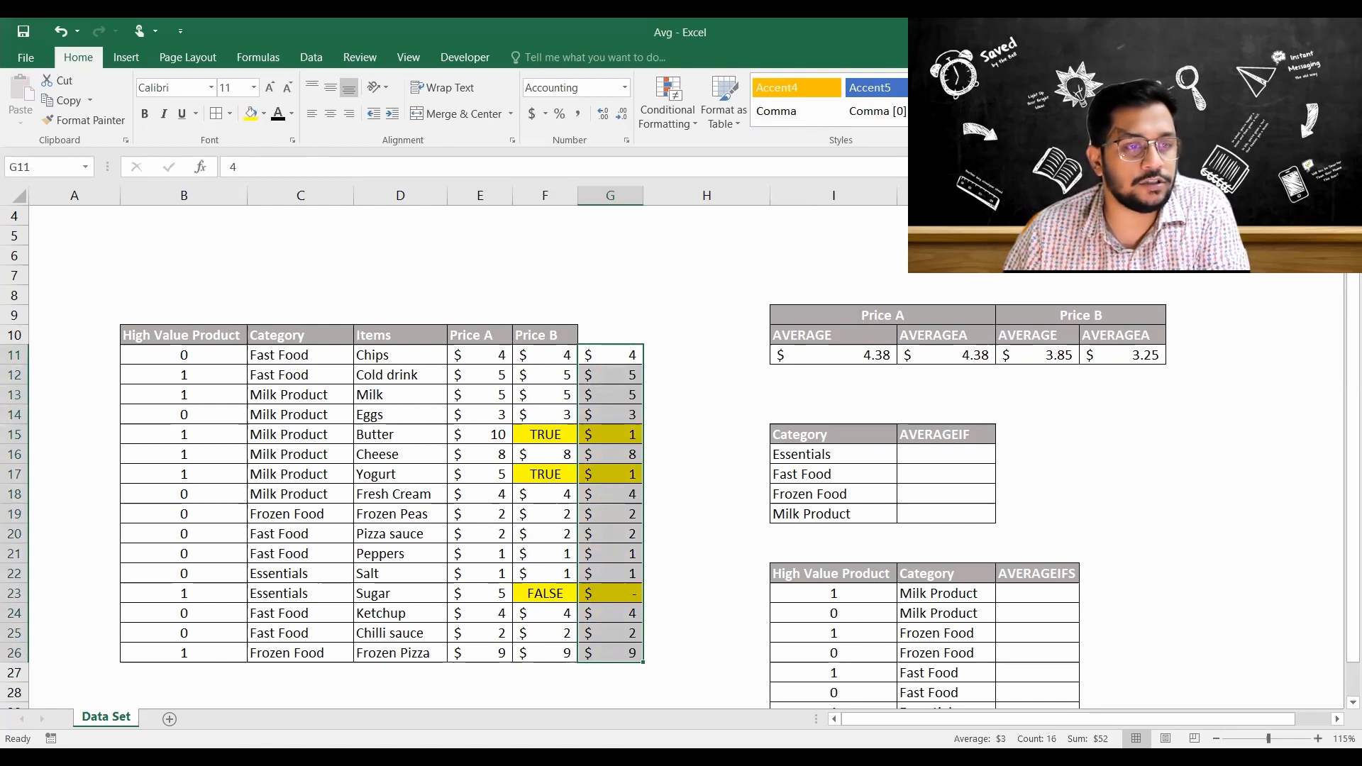
Calculate the average of G11:G26 in G27 with the AVERAGE function and an absolute range reference.
{"action": "key", "text": "ctrl+Down"}
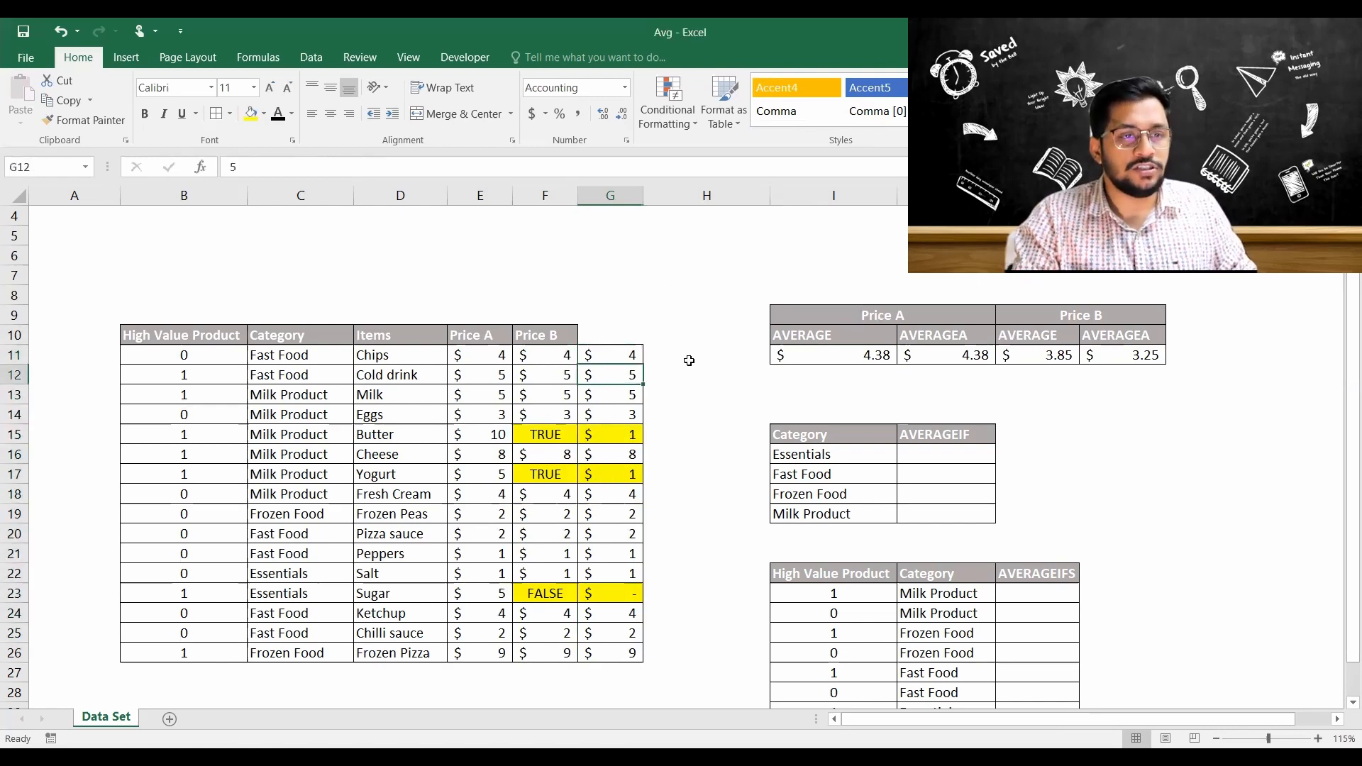
{"action": "key", "text": "Down"}
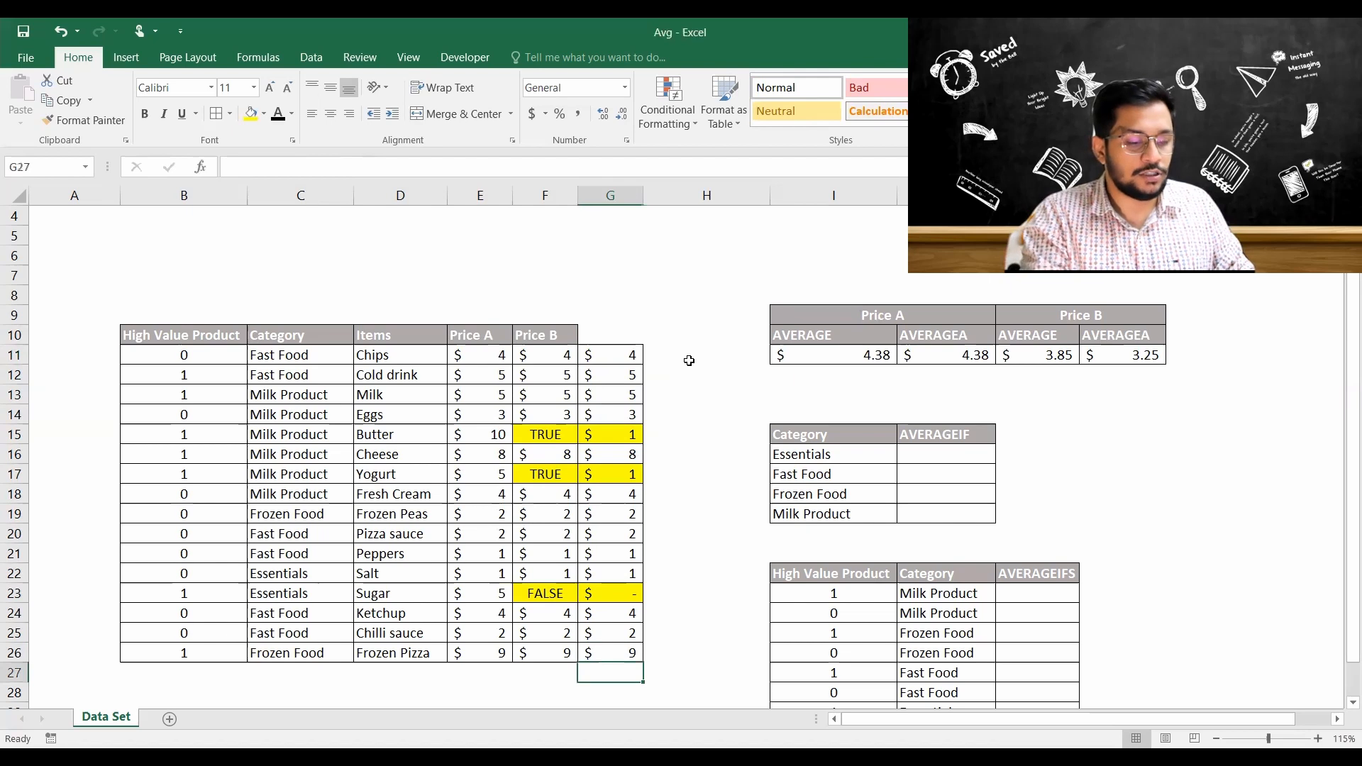
{"action": "type", "text": "=a"}
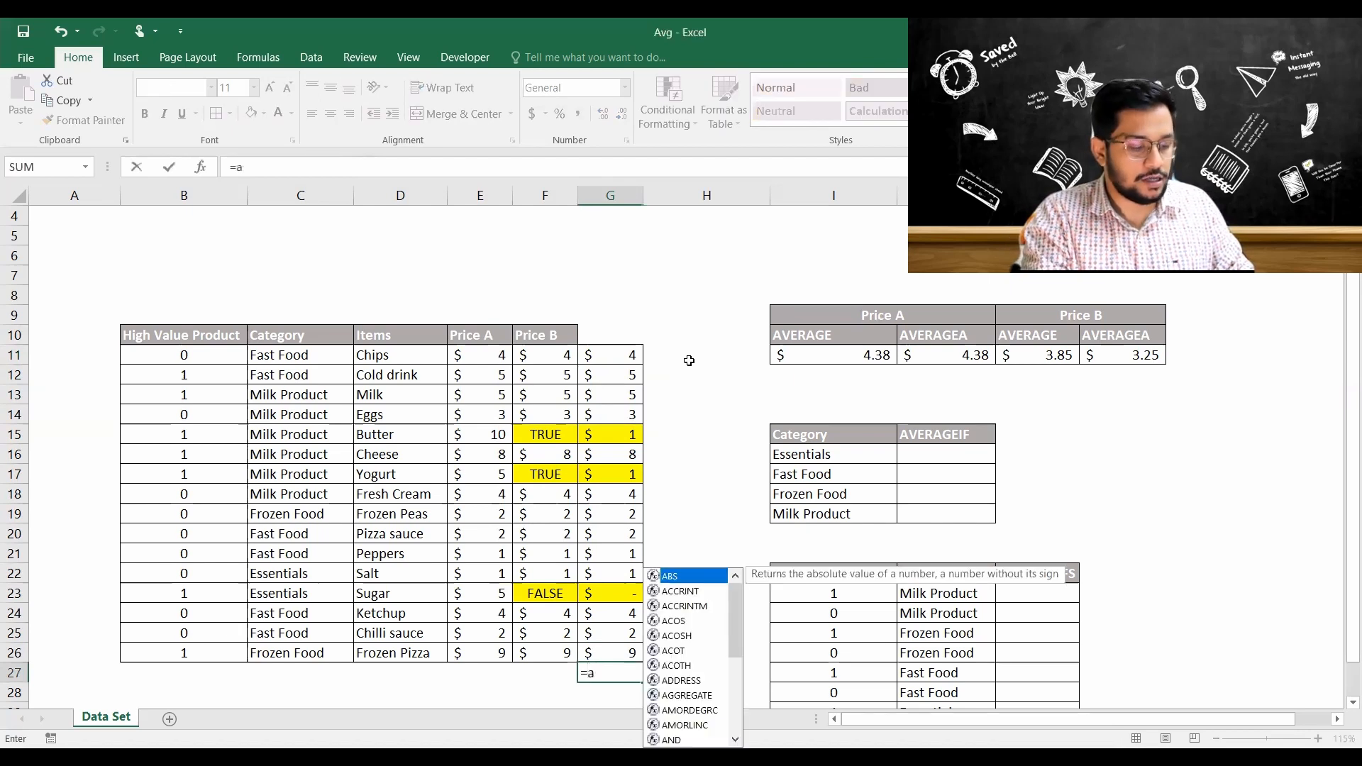
{"action": "type", "text": "v"}
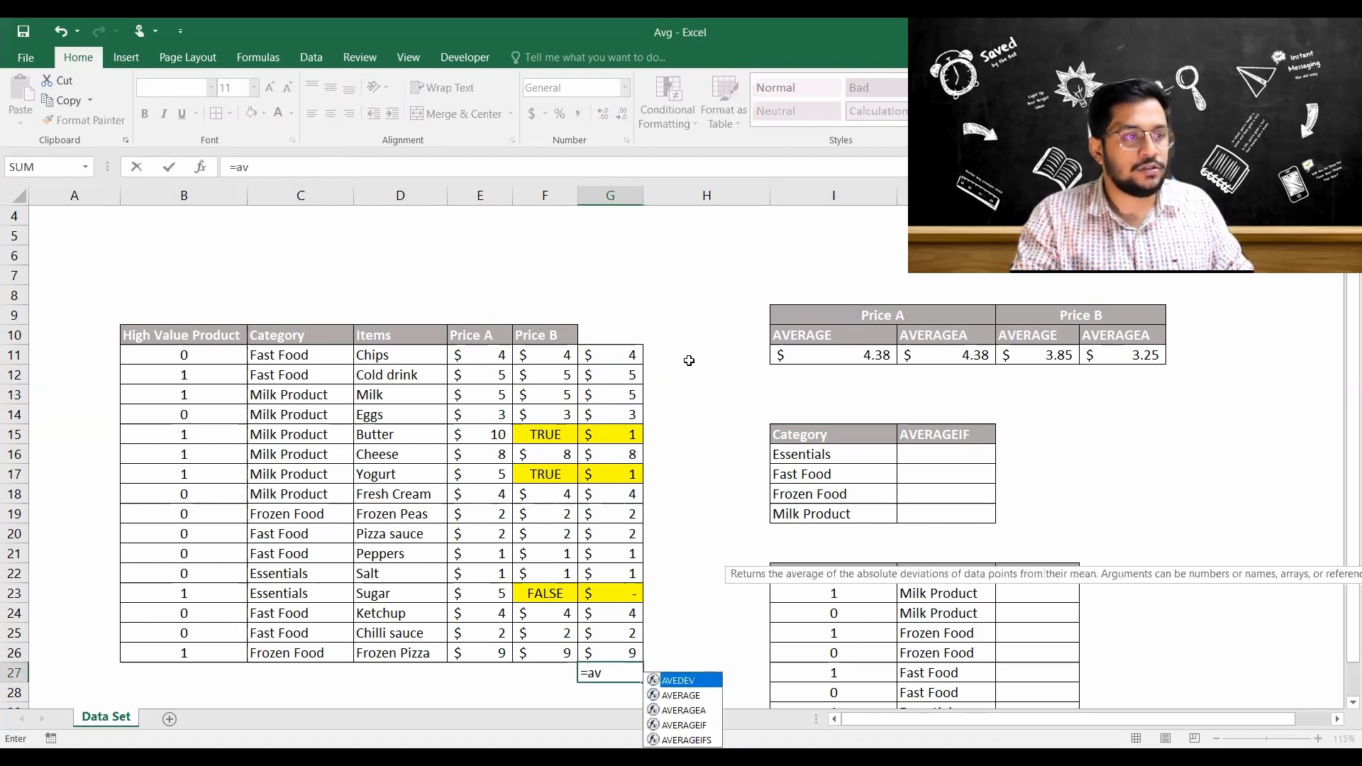
{"action": "key", "text": "Down"}
{"action": "key", "text": "Tab"}
{"action": "key", "text": "Up"}
{"action": "key", "text": "ctrl+shift+Up"}
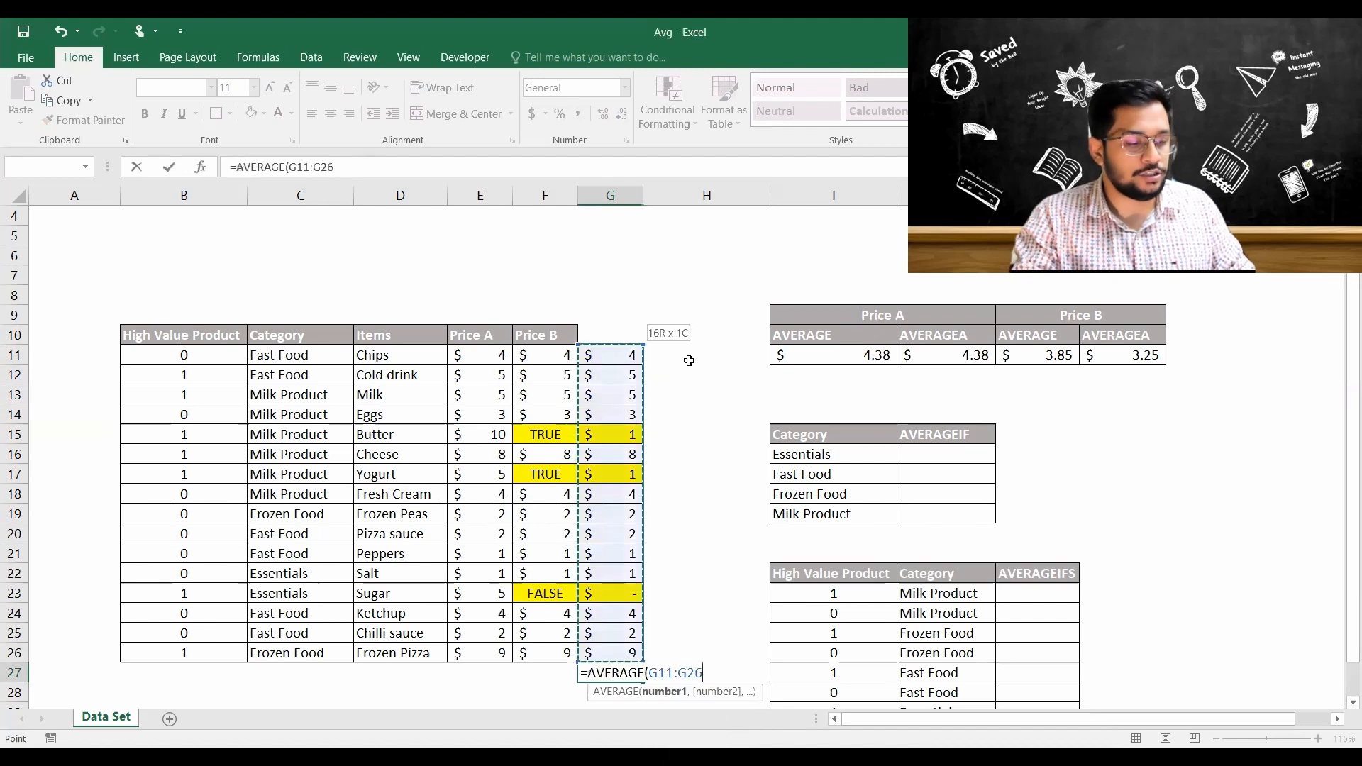
{"action": "key", "text": "F4"}
{"action": "type", "text": ")"}
{"action": "key", "text": "Return"}
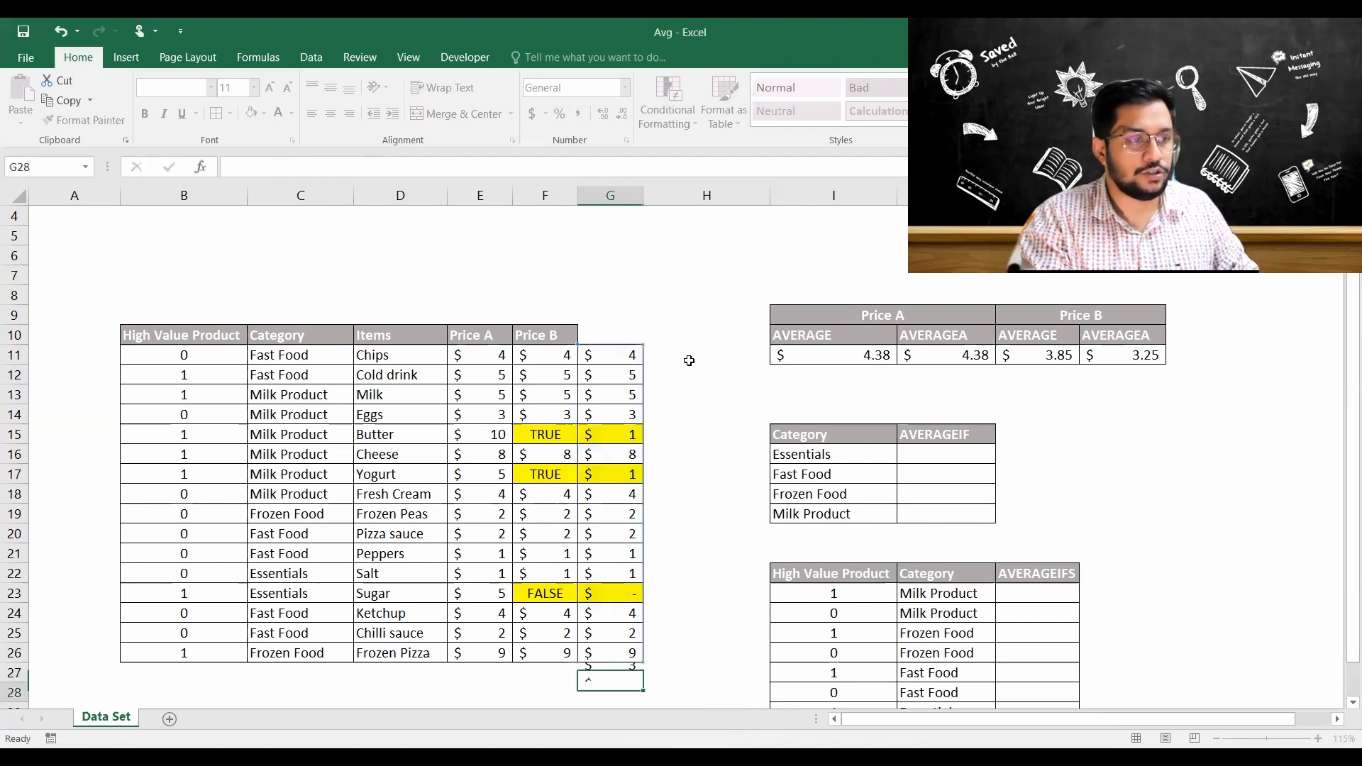
Format the average in G27 to show two decimal places.
{"action": "key", "text": "Up"}
{"action": "left_click", "coordinate": [603, 118]}
{"action": "left_click", "coordinate": [603, 118]}
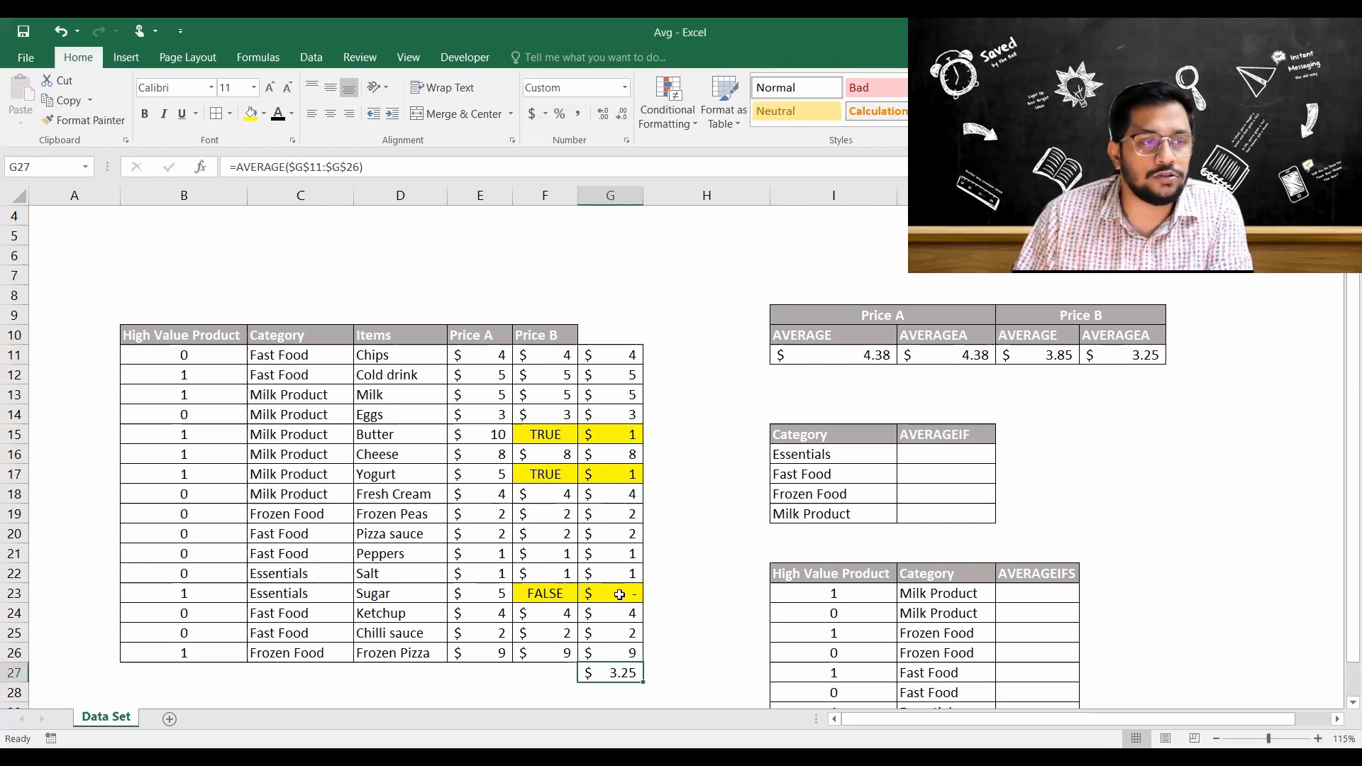
Compare the numeric values in G11:G26, re-entering 0 in G23, with the Price B AVERAGEA formula in M11.
{"action": "left_click_drag", "start_coordinate": [620, 356], "coordinate": [619, 654]}
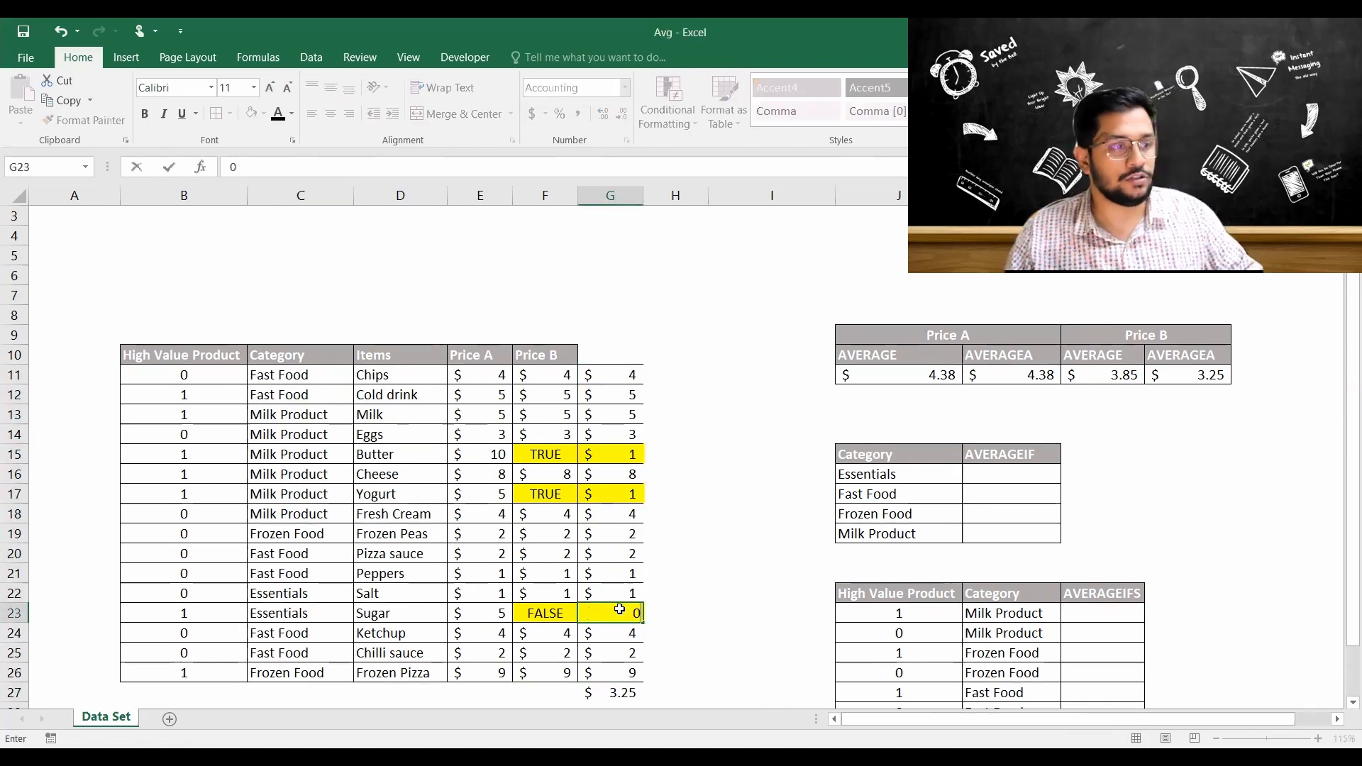
{"action": "type", "text": "0"}
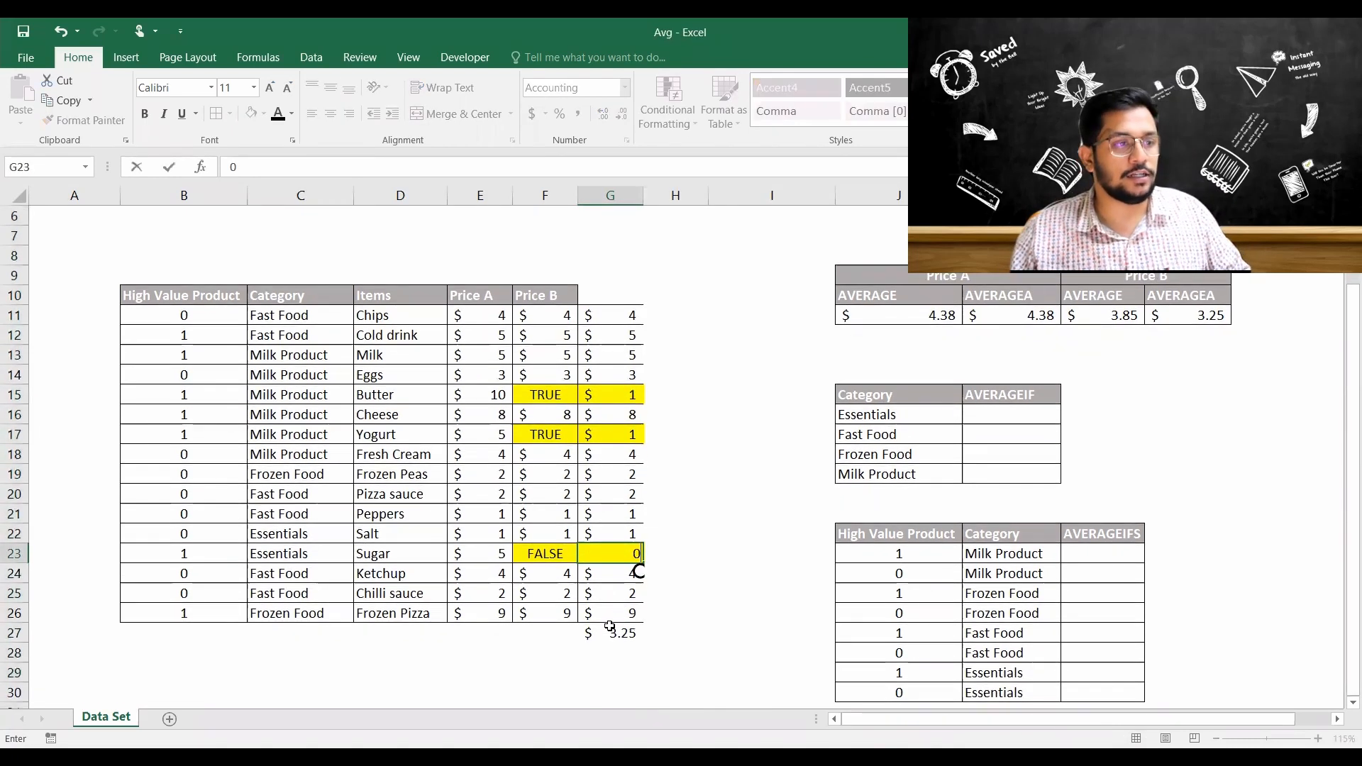
{"action": "left_click", "coordinate": [1187, 310]}
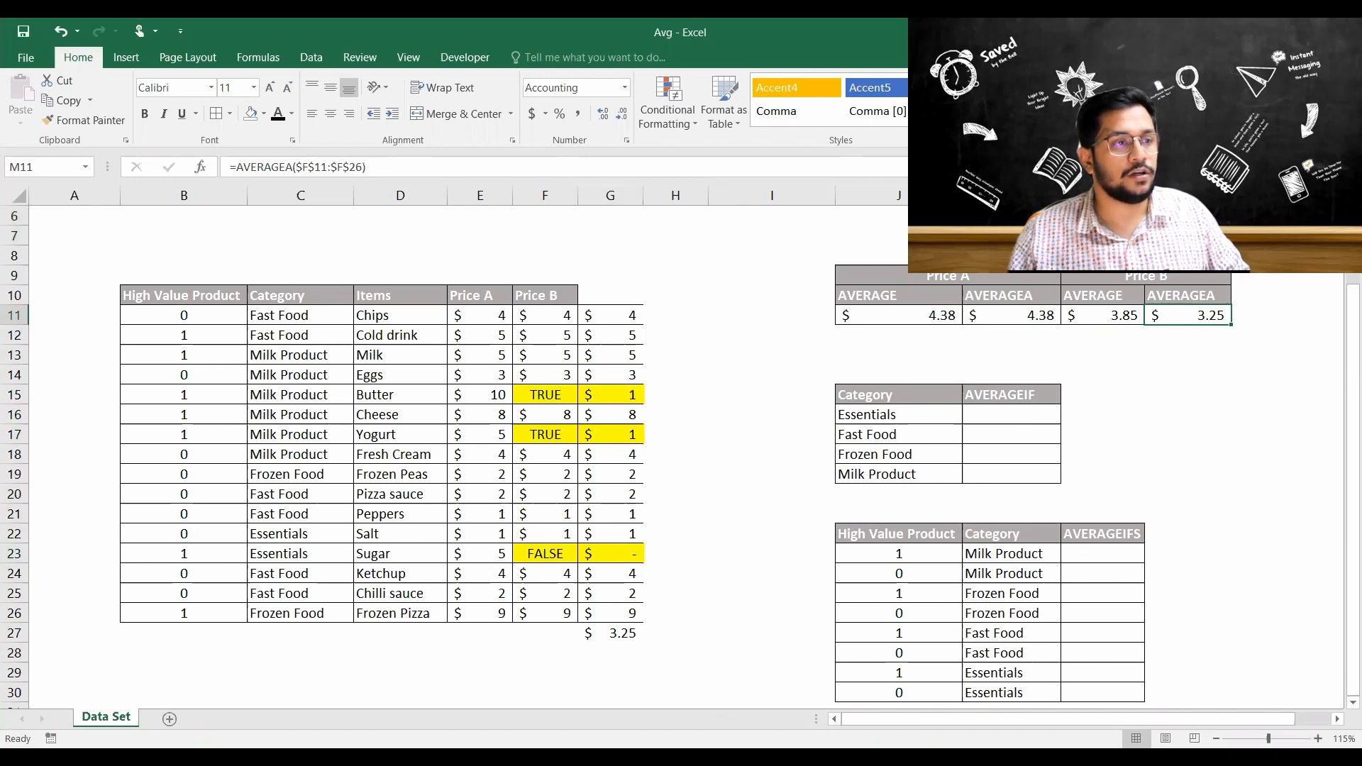
{"action": "left_click", "coordinate": [486, 317]}
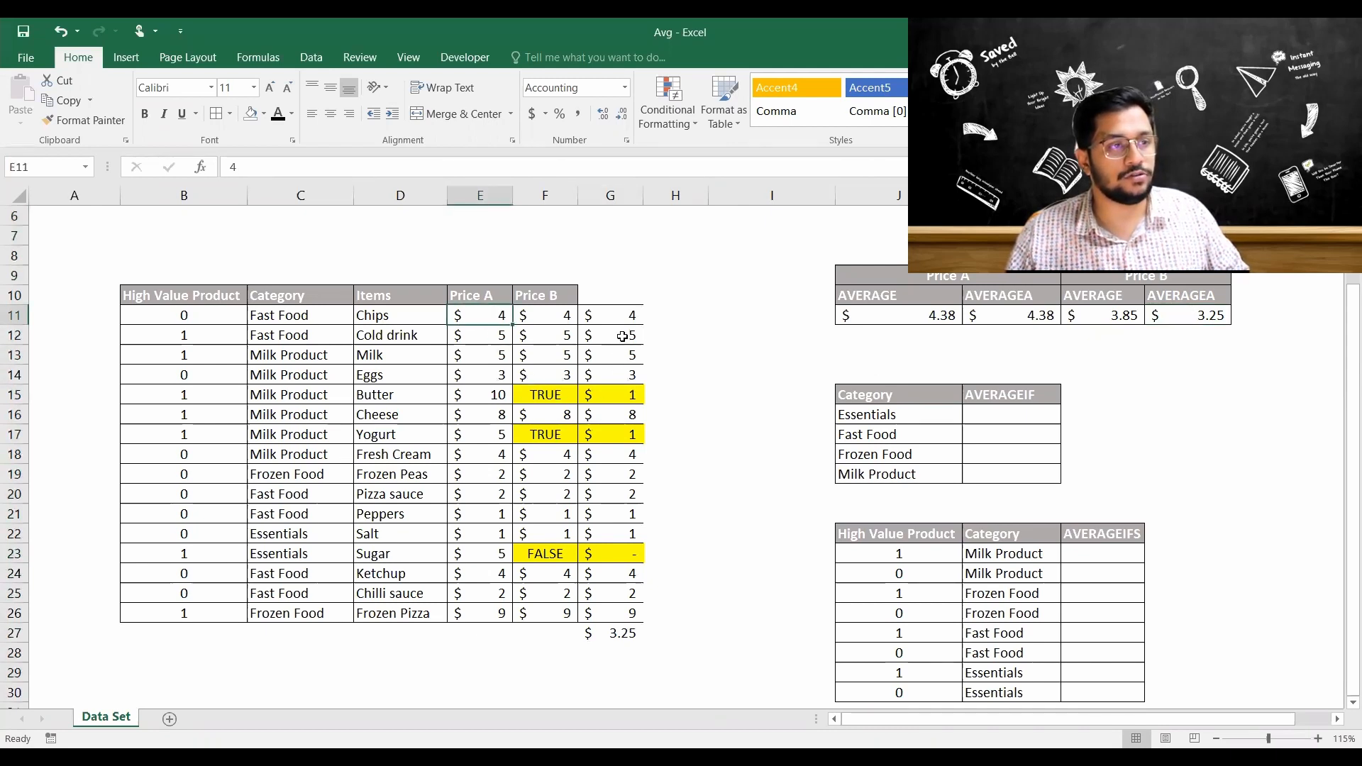
Copy the values in G11:G26 into the adjacent column, starting at H11.
{"action": "left_click_drag", "start_coordinate": [623, 315], "coordinate": [609, 608]}
{"action": "key", "text": "ctrl+c"}
{"action": "left_click", "coordinate": [673, 316]}
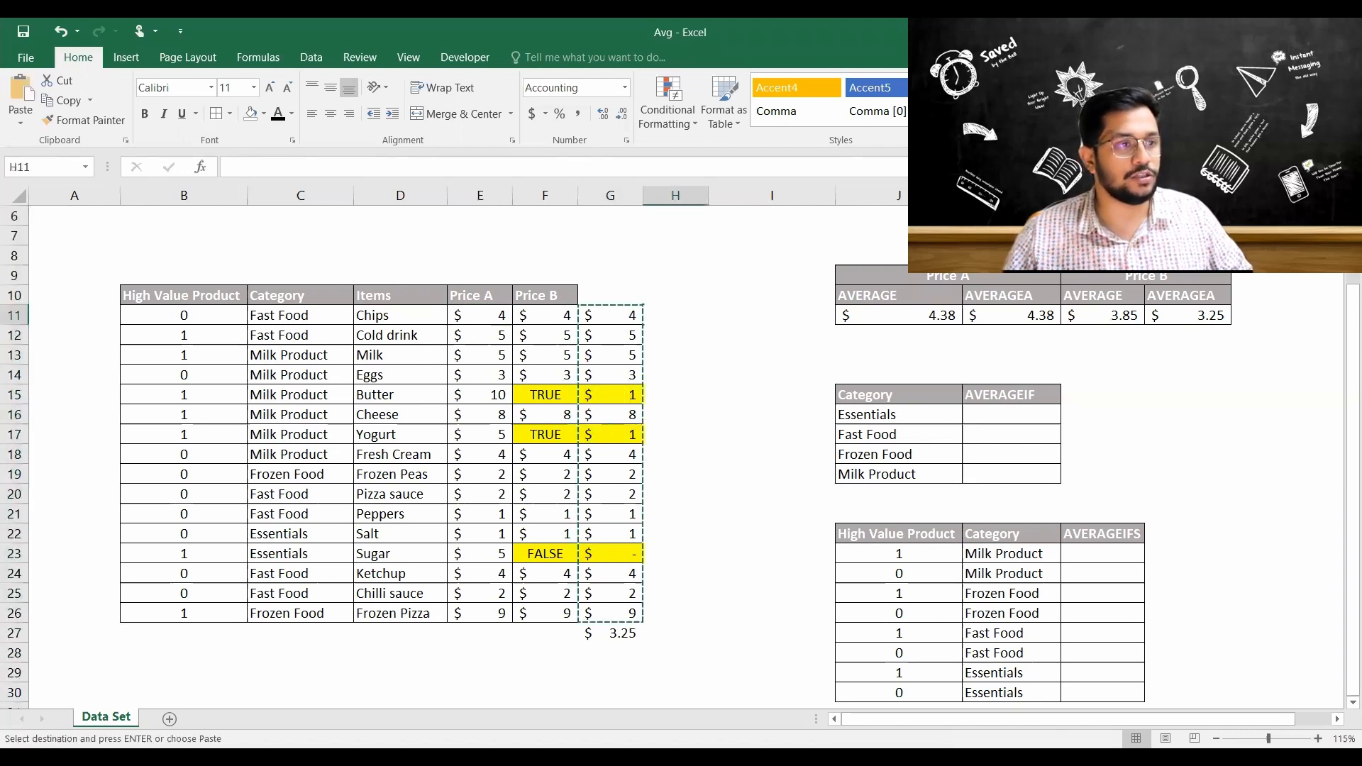
{"action": "key", "text": "ctrl+v"}
Remove the highlighted Butter value from column H by shifting H16:H26 up one cell to start at H15.
{"action": "left_click", "coordinate": [672, 396]}
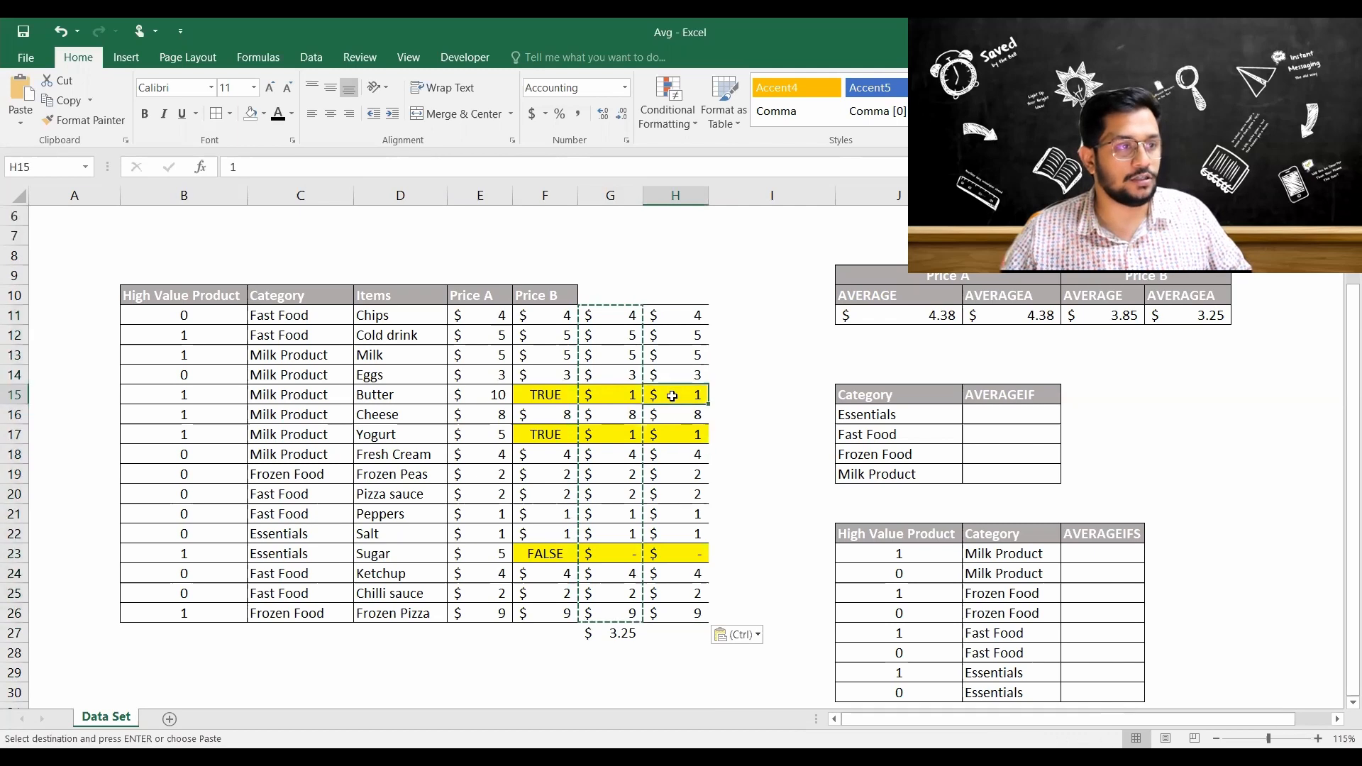
{"action": "key", "text": "Escape"}
{"action": "key", "text": "Down"}
{"action": "key", "text": "ctrl+shift+Down"}
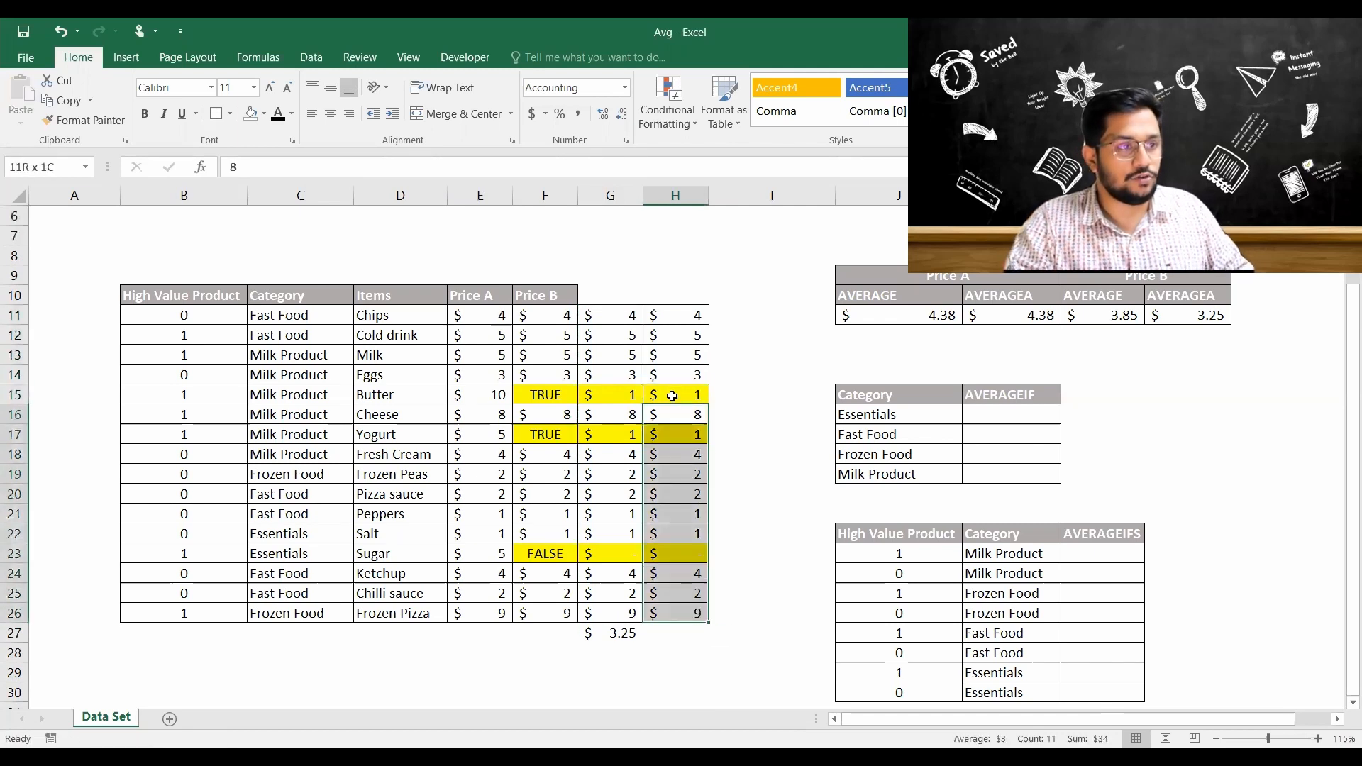
{"action": "key", "text": "ctrl+c"}
{"action": "left_click", "coordinate": [672, 396]}
{"action": "key", "text": "ctrl+v"}
Remove the remaining highlighted 1 in H16 by moving H17:H25 up one cell.
{"action": "key", "text": "Down"}
{"action": "key", "text": "shift+Down"}
{"action": "key", "text": "shift+Down"}
{"action": "key", "text": "shift+Down"}
{"action": "key", "text": "shift+Down"}
{"action": "key", "text": "shift+Down"}
{"action": "key", "text": "shift+Down"}
{"action": "key", "text": "shift+Down"}
{"action": "key", "text": "shift+Down"}
{"action": "key", "text": "shift+Down"}
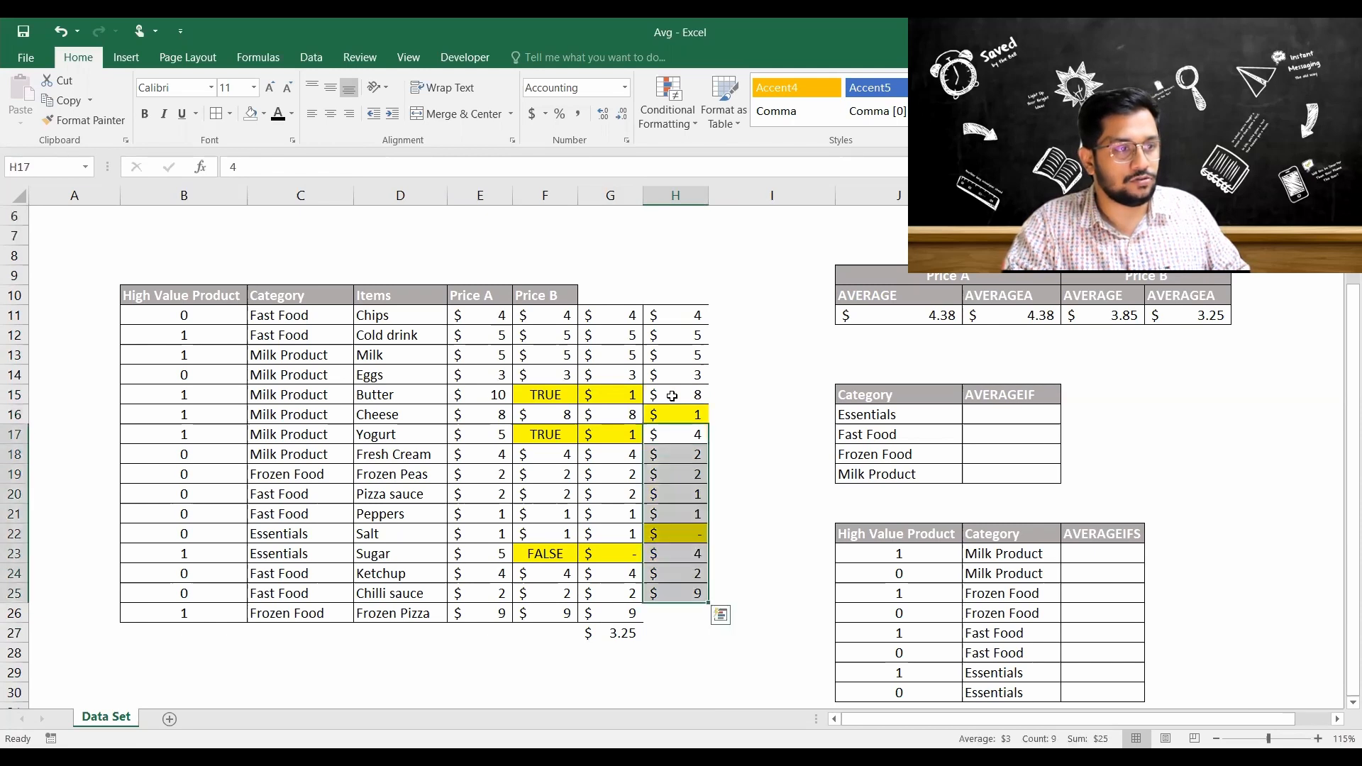
{"action": "key", "text": "ctrl+x"}
{"action": "left_click", "coordinate": [671, 395]}
{"action": "key", "text": "ctrl+v"}
Remove the highlighted 0 in H21 by moving H22:H24 up one cell.
{"action": "key", "text": "Down"}
{"action": "key", "text": "Down"}
{"action": "key", "text": "Down"}
{"action": "key", "text": "Down"}
{"action": "key", "text": "Down"}
{"action": "key", "text": "Down"}
{"action": "key", "text": "Down"}
{"action": "key", "text": "Down"}
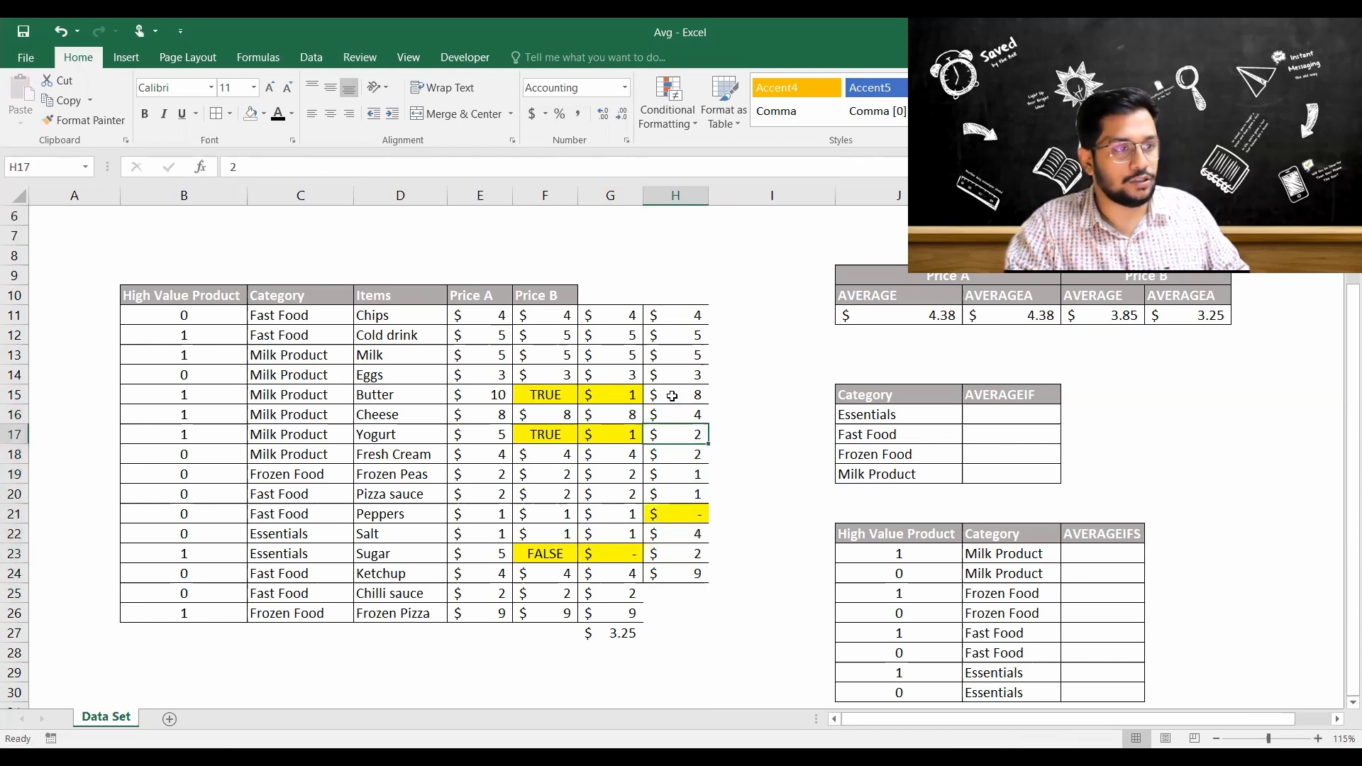
{"action": "key", "text": "Up"}
{"action": "key", "text": "Up"}
{"action": "key", "text": "shift+Down"}
{"action": "key", "text": "shift+Down"}
{"action": "key", "text": "shift+Down"}
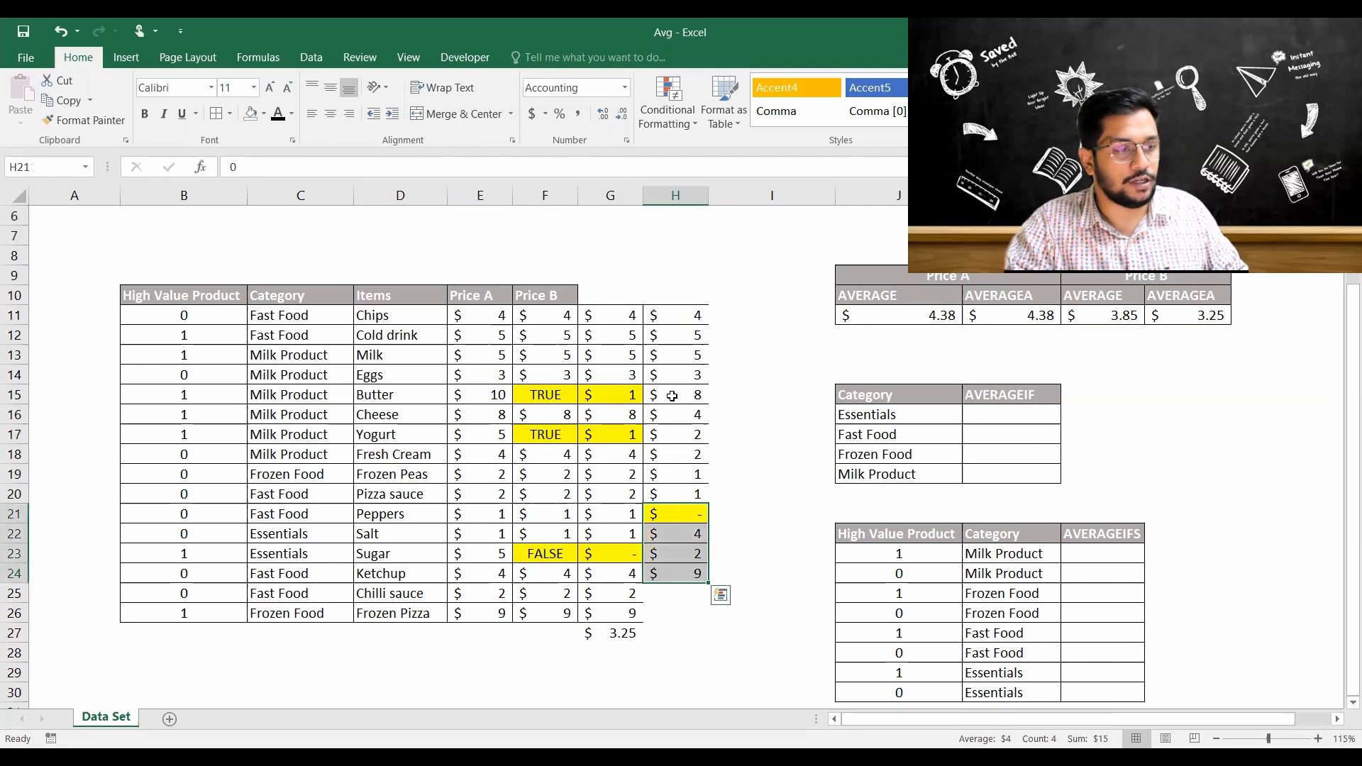
{"action": "key", "text": "ctrl+x"}
{"action": "key", "text": "Up"}
{"action": "key", "text": "Down"}
{"action": "key", "text": "ctrl+v"}
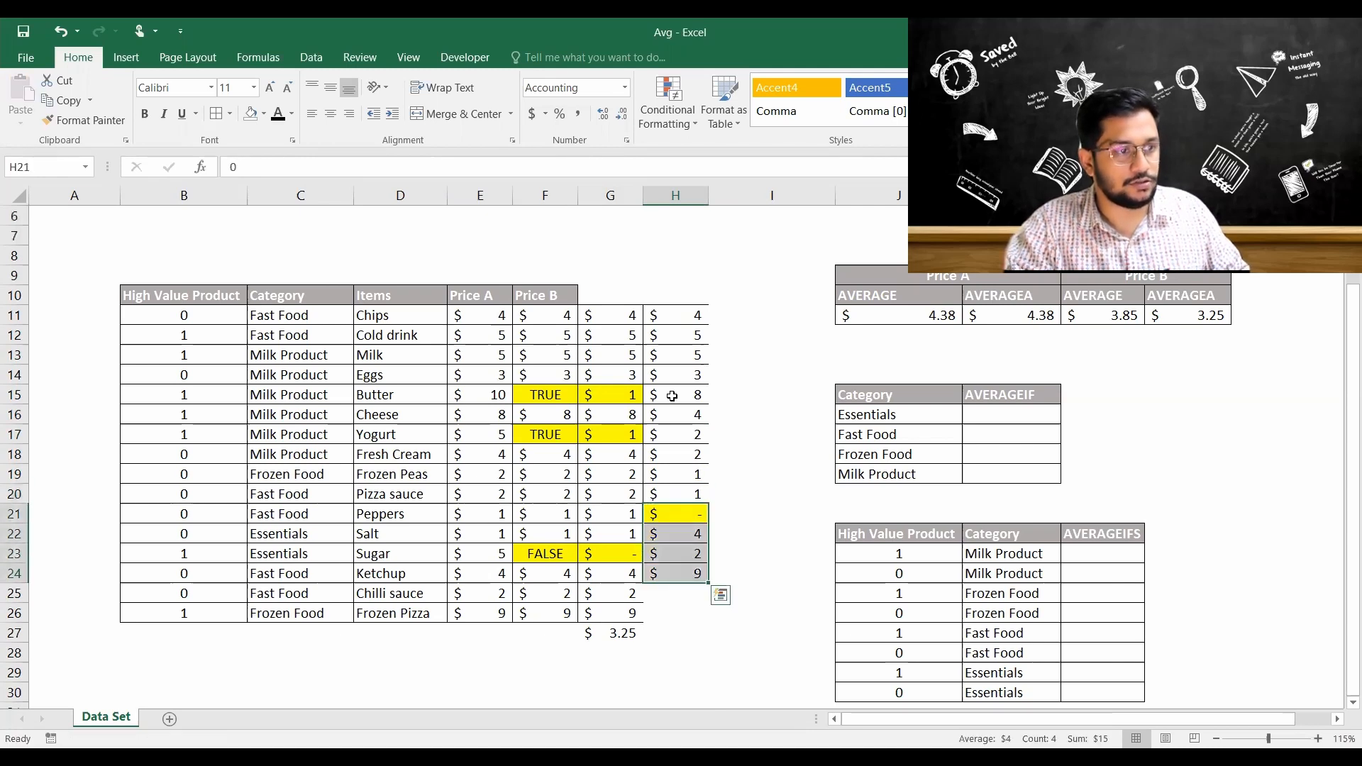
{"action": "key", "text": "Down"}
{"action": "key", "text": "ctrl+shift+Down"}
{"action": "key", "text": "ctrl+x"}
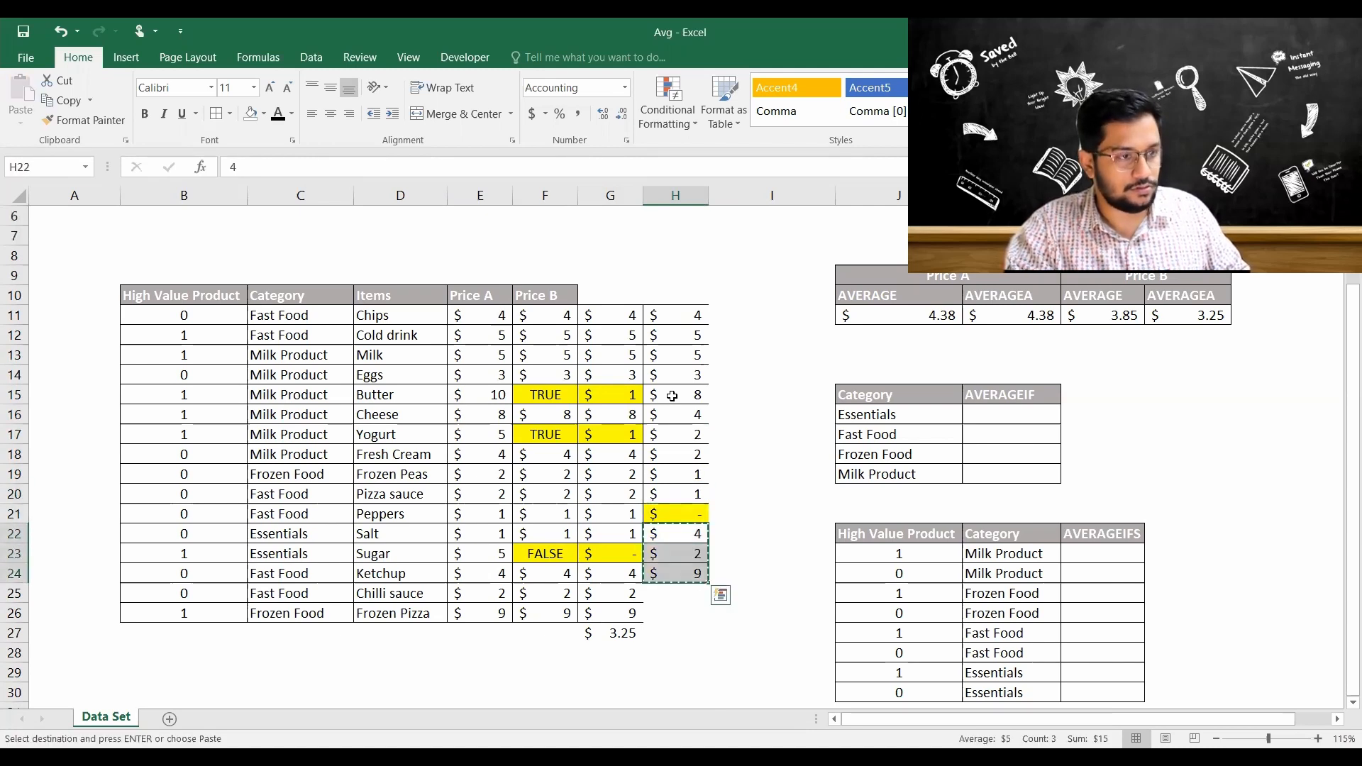
{"action": "key", "text": "Up"}
{"action": "key", "text": "ctrl+v"}
{"action": "key", "text": "Down"}
{"action": "key", "text": "Left"}
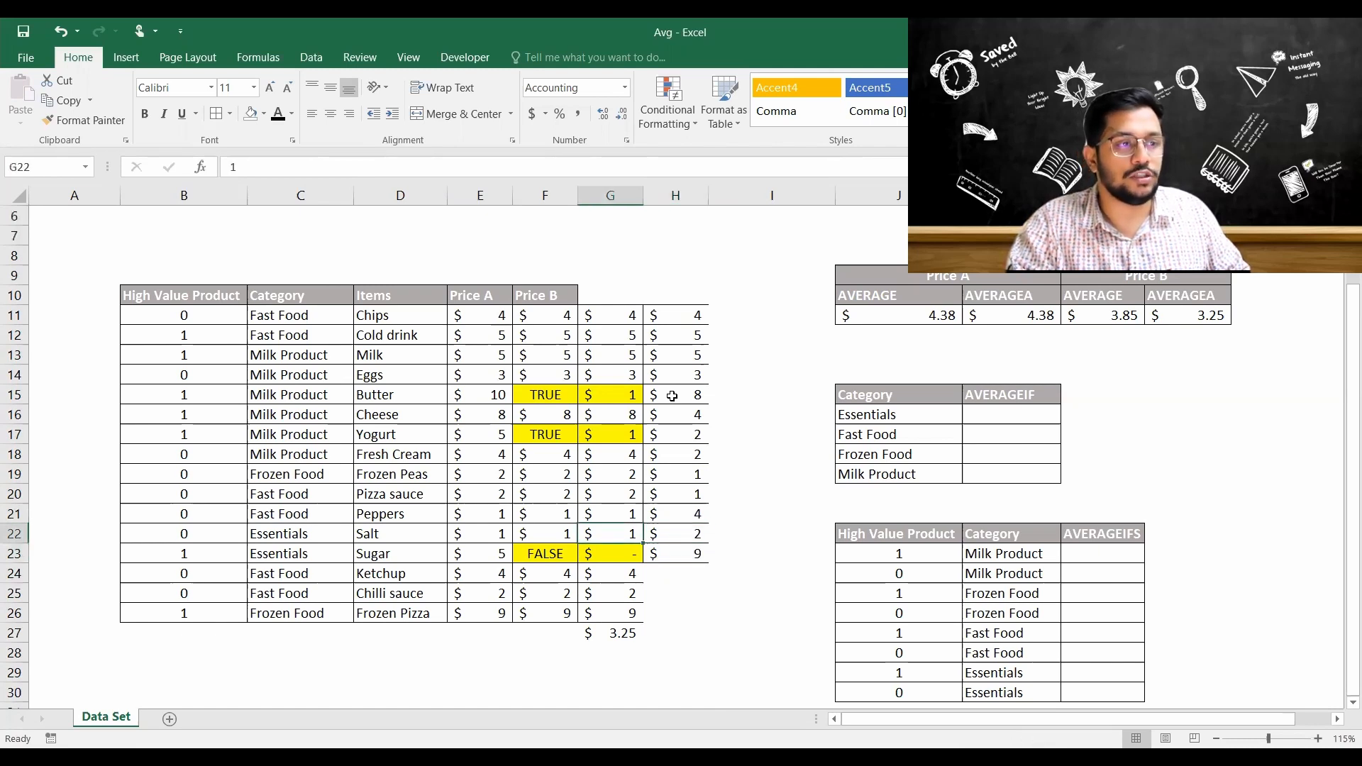
Calculate the average of H11:H23 in H27 with the AVERAGE function.
{"action": "key", "text": "Right"}
{"action": "key", "text": "Down"}
{"action": "key", "text": "Down"}
{"action": "key", "text": "Down"}
{"action": "key", "text": "Down"}
{"action": "key", "text": "Down"}
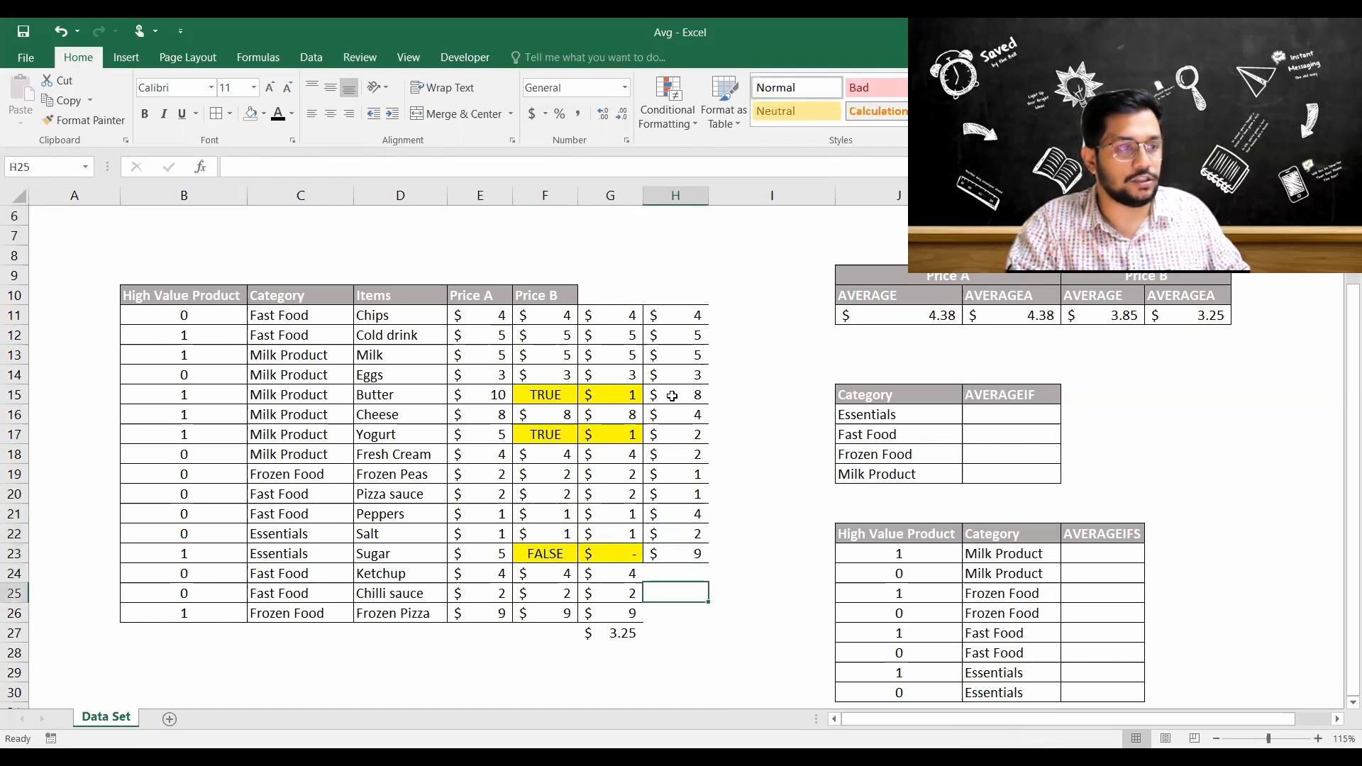
{"action": "type", "text": "="}
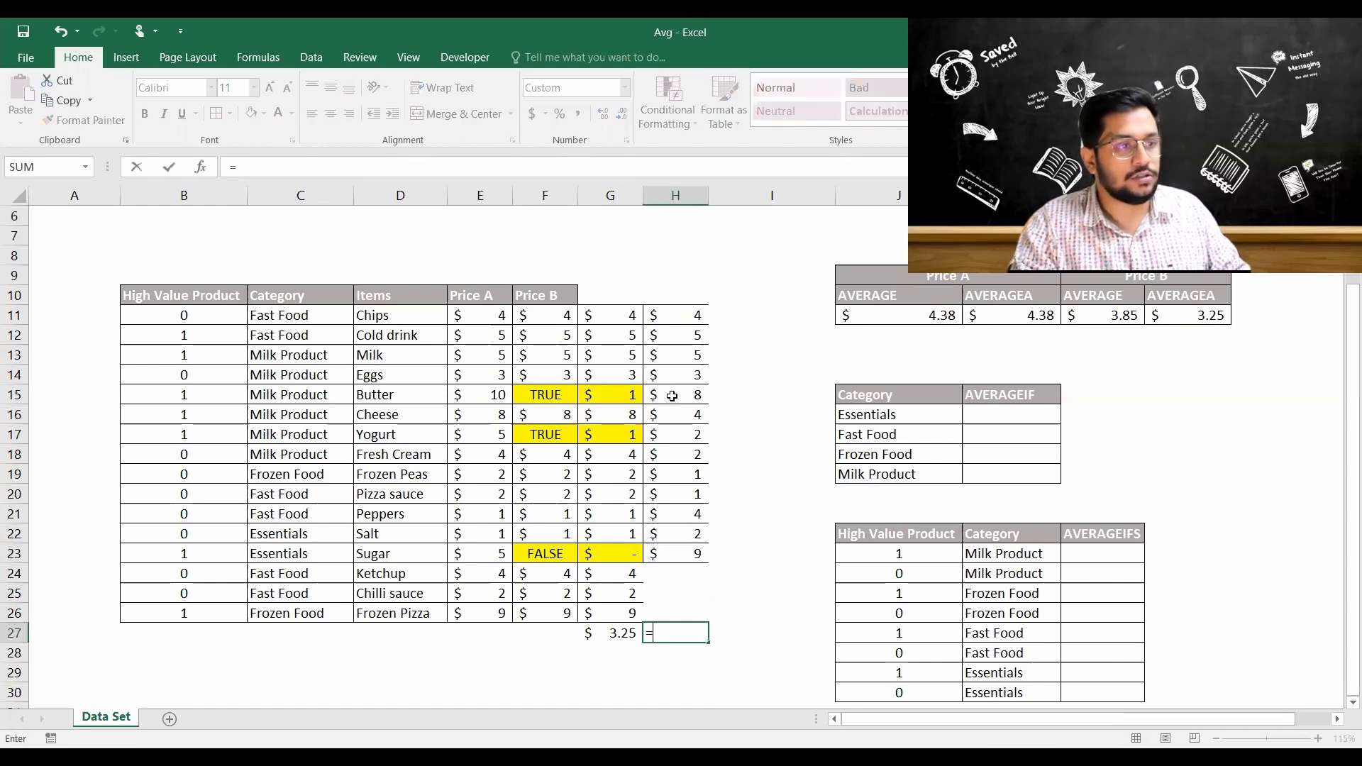
{"action": "type", "text": "AVERAGE("}
{"action": "key", "text": "ctrl+Up"}
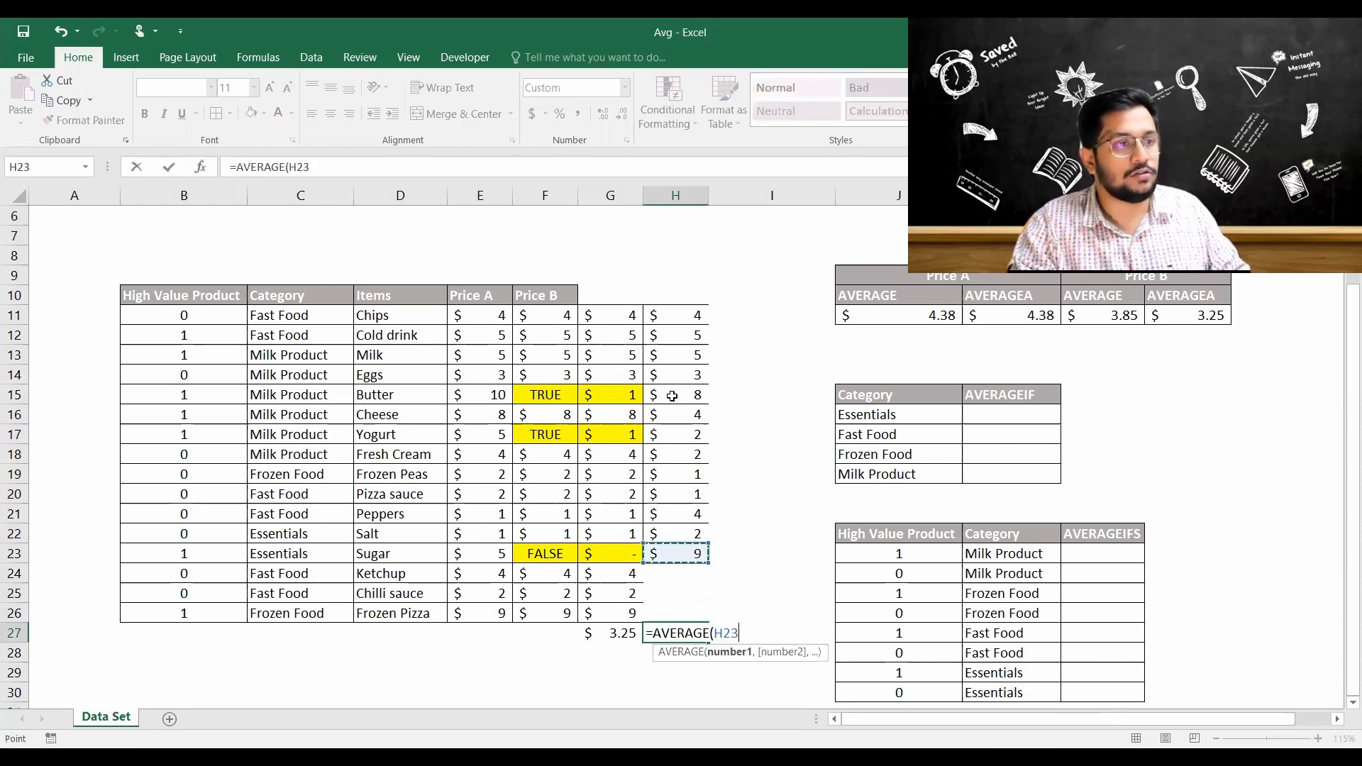
{"action": "key", "text": "ctrl+shift+Up"}
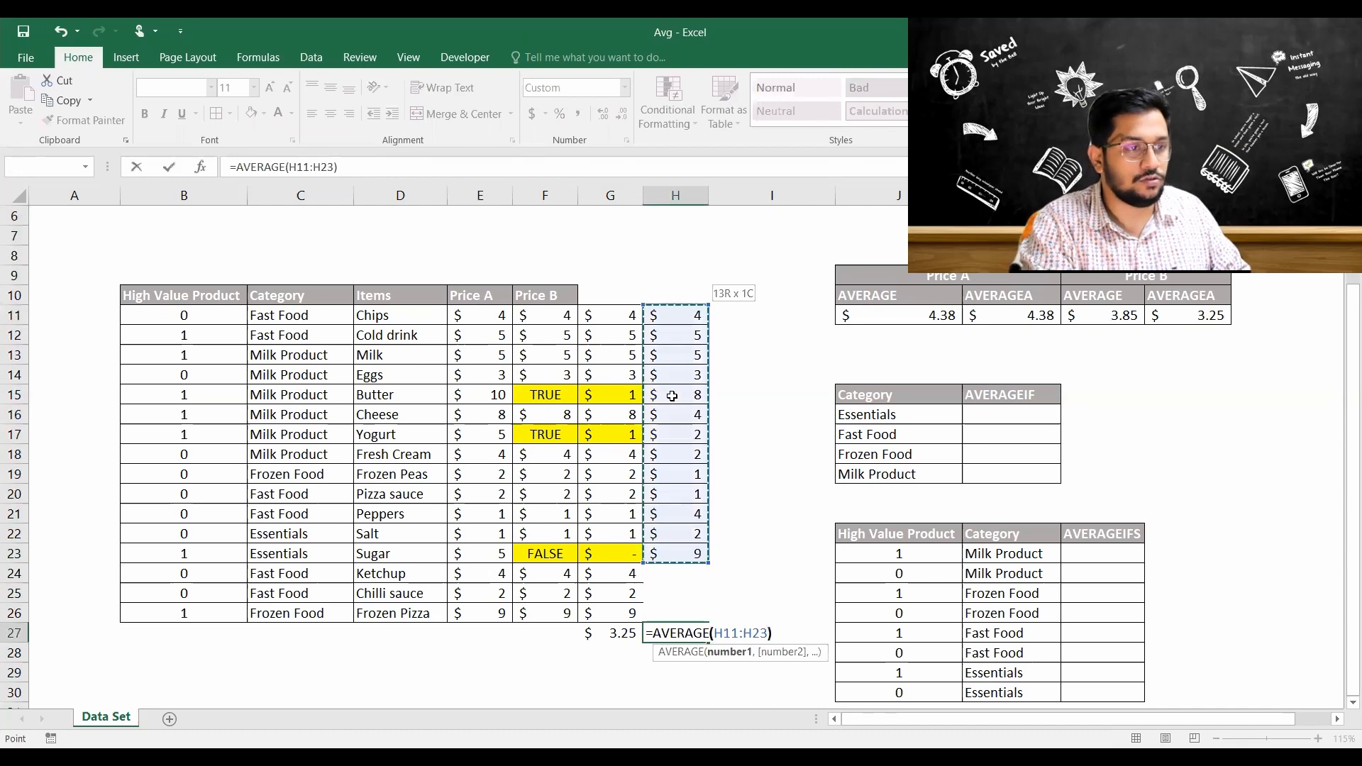
{"action": "key", "text": "Return"}
{"action": "key", "text": "Up"}
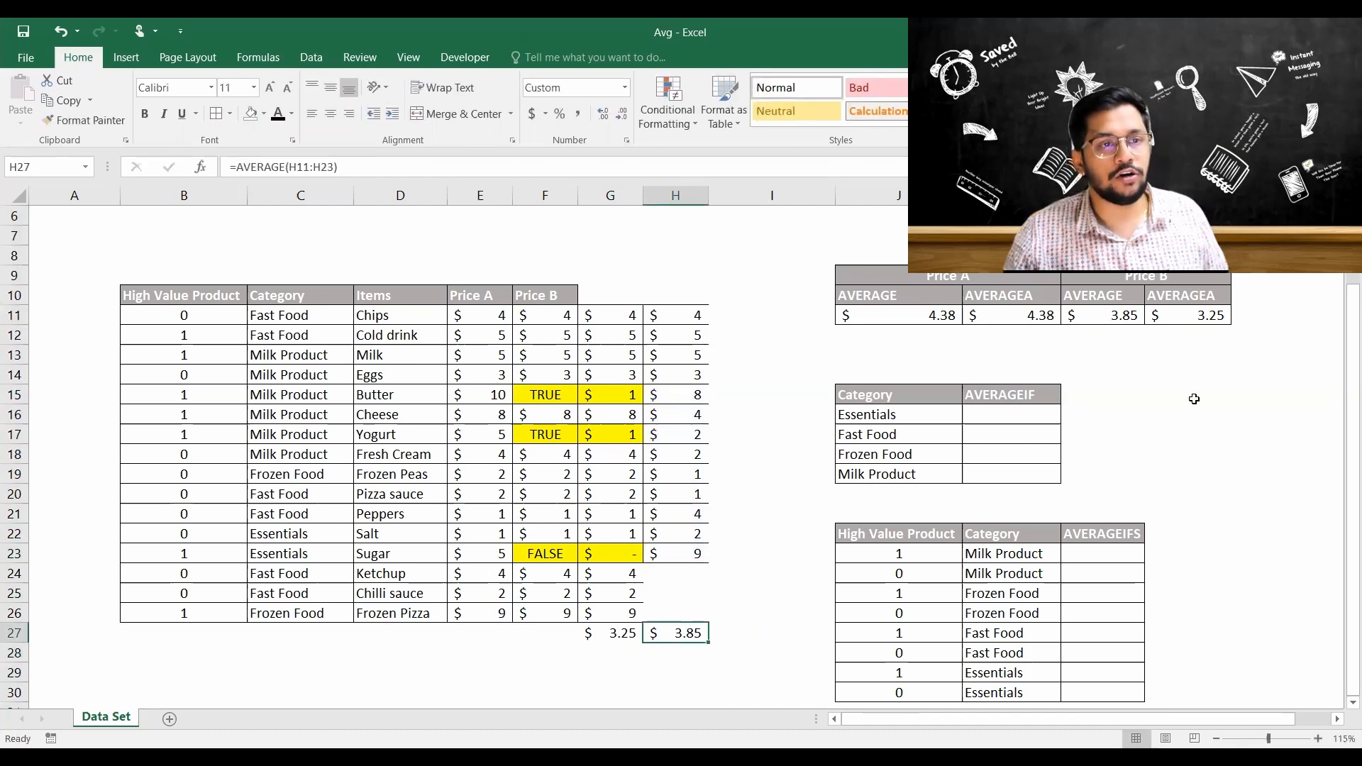
{"action": "left_click_drag", "start_coordinate": [468, 295], "coordinate": [555, 616]}
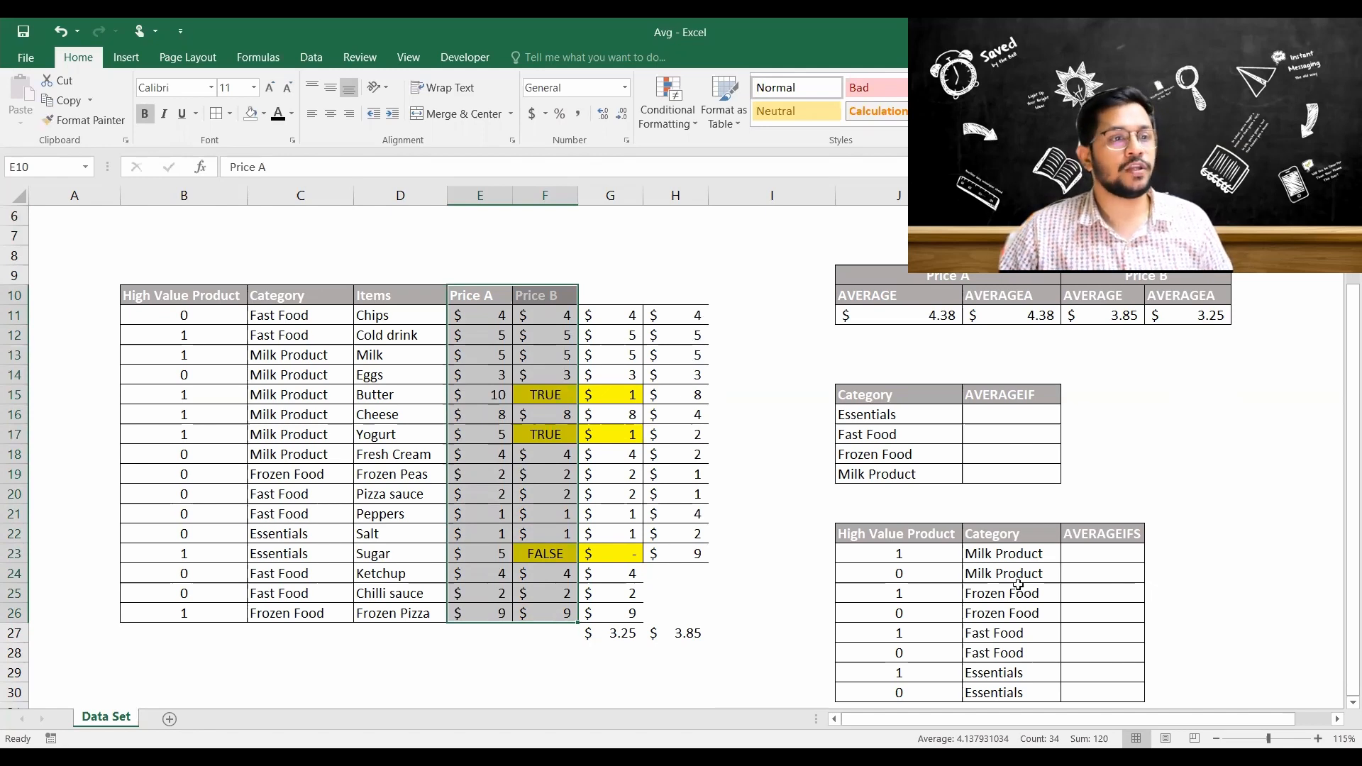
Start an AVERAGEIF formula in K16 for Essentials, with the Category column $C$11:$C$26 as the absolute criteria range.
{"action": "left_click", "coordinate": [1036, 396]}
{"action": "left_click", "coordinate": [1030, 419]}
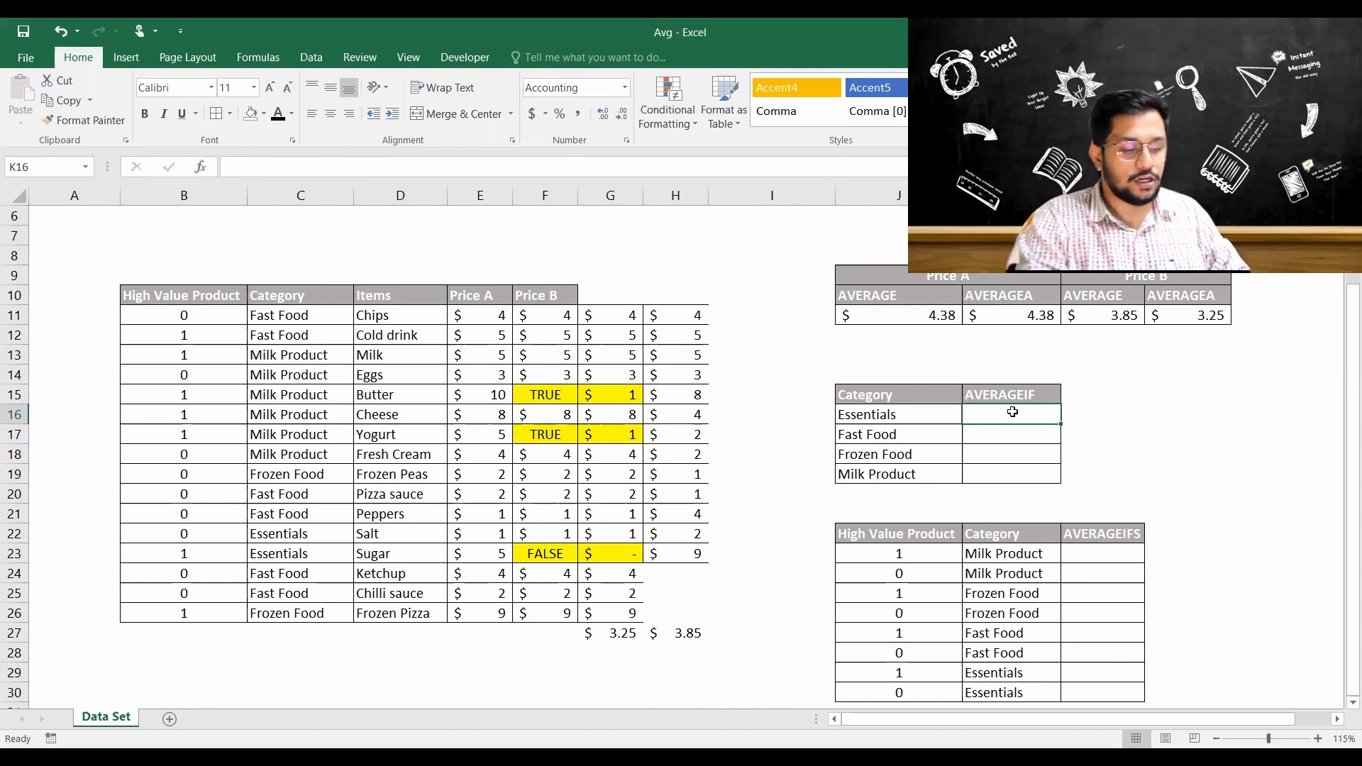
{"action": "type", "text": "="}
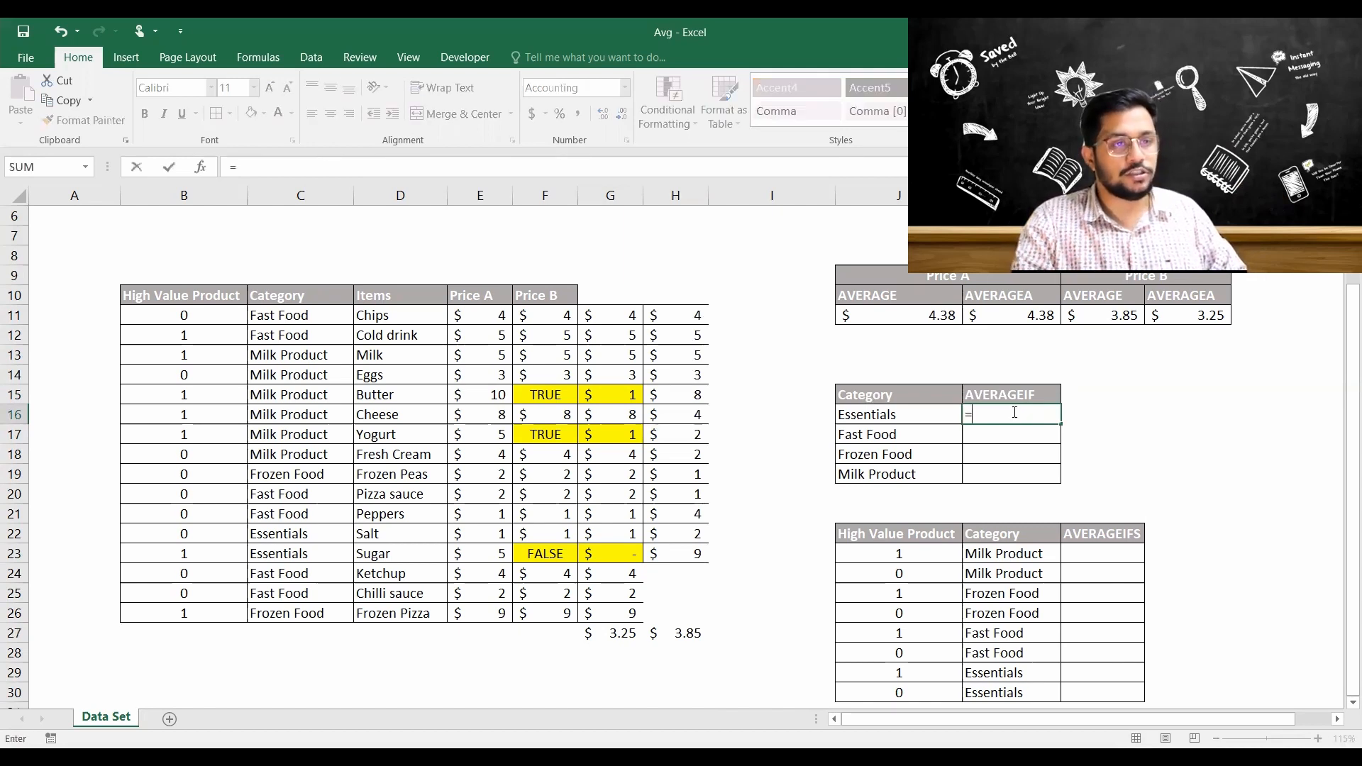
{"action": "type", "text": "AVERAGEIF("}
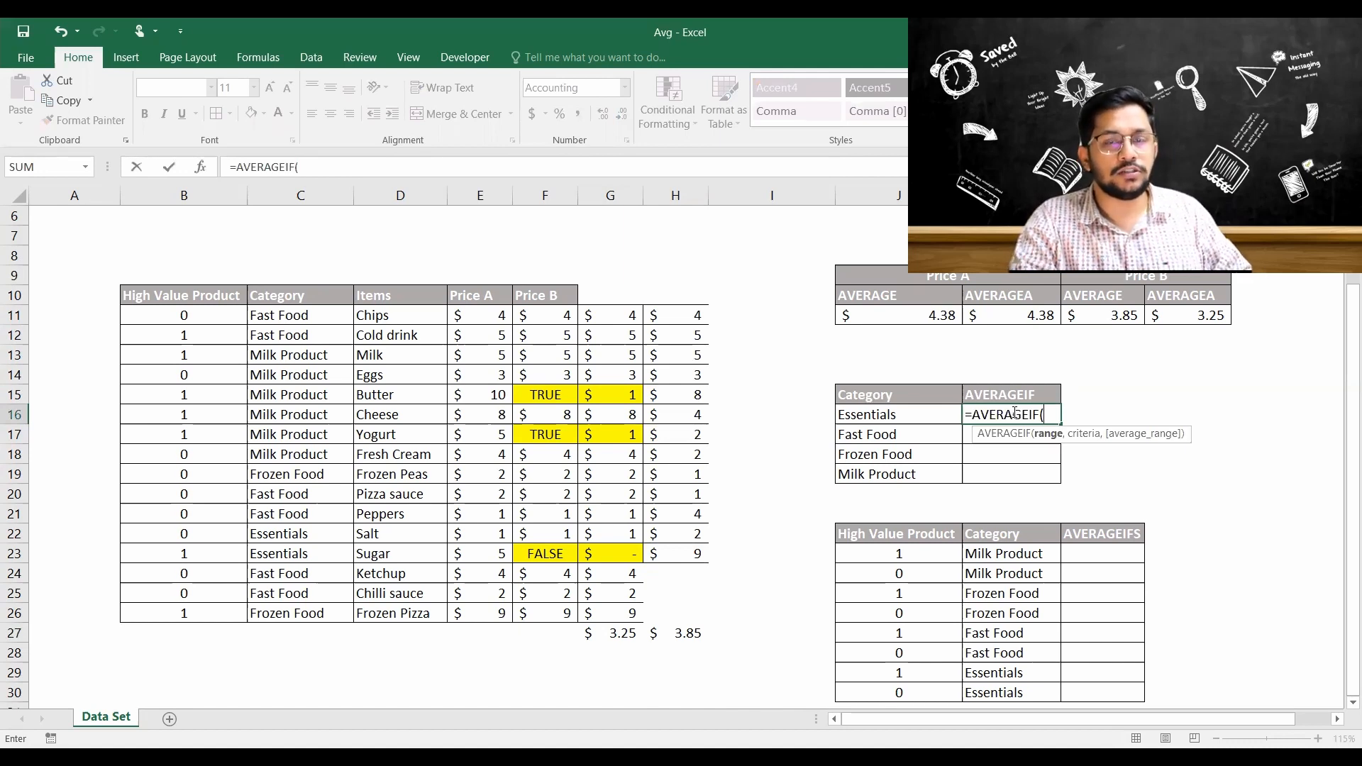
{"action": "key", "text": "Left"}
{"action": "key", "text": "Left"}
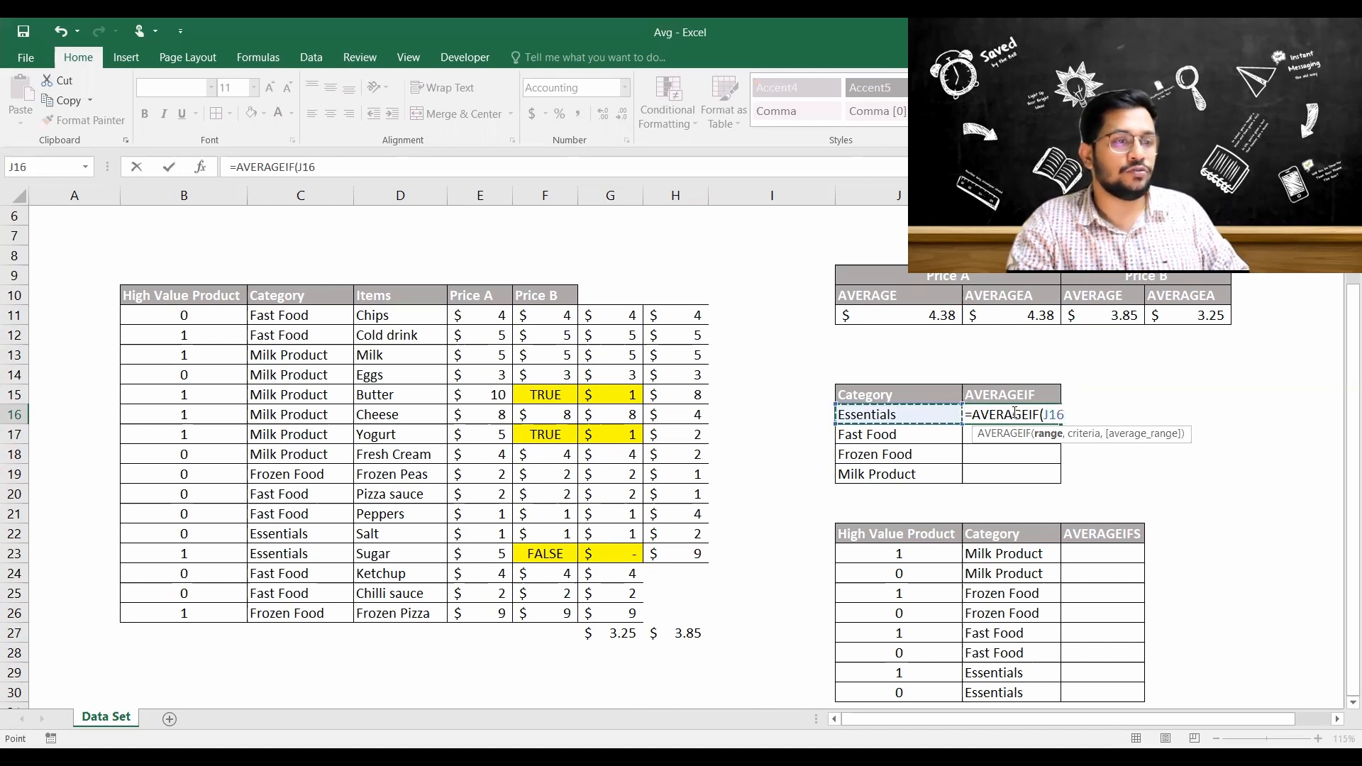
{"action": "key", "text": "Left"}
{"action": "key", "text": "Left"}
{"action": "key", "text": "Left"}
{"action": "key", "text": "Left"}
{"action": "key", "text": "Left"}
{"action": "key", "text": "Left"}
{"action": "key", "text": "Up"}
{"action": "key", "text": "Up"}
{"action": "key", "text": "Up"}
{"action": "key", "text": "Up"}
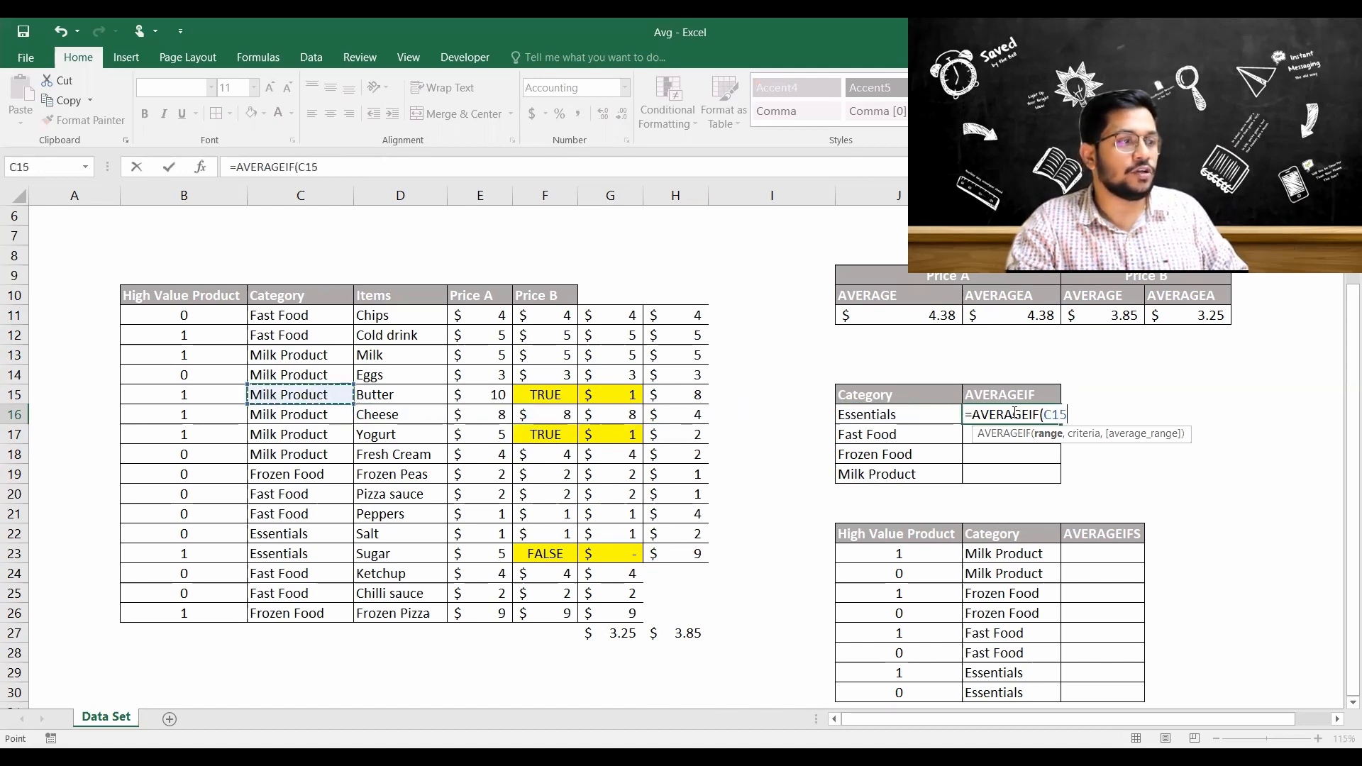
{"action": "key", "text": "Up"}
{"action": "key", "text": "ctrl+shift+Down"}
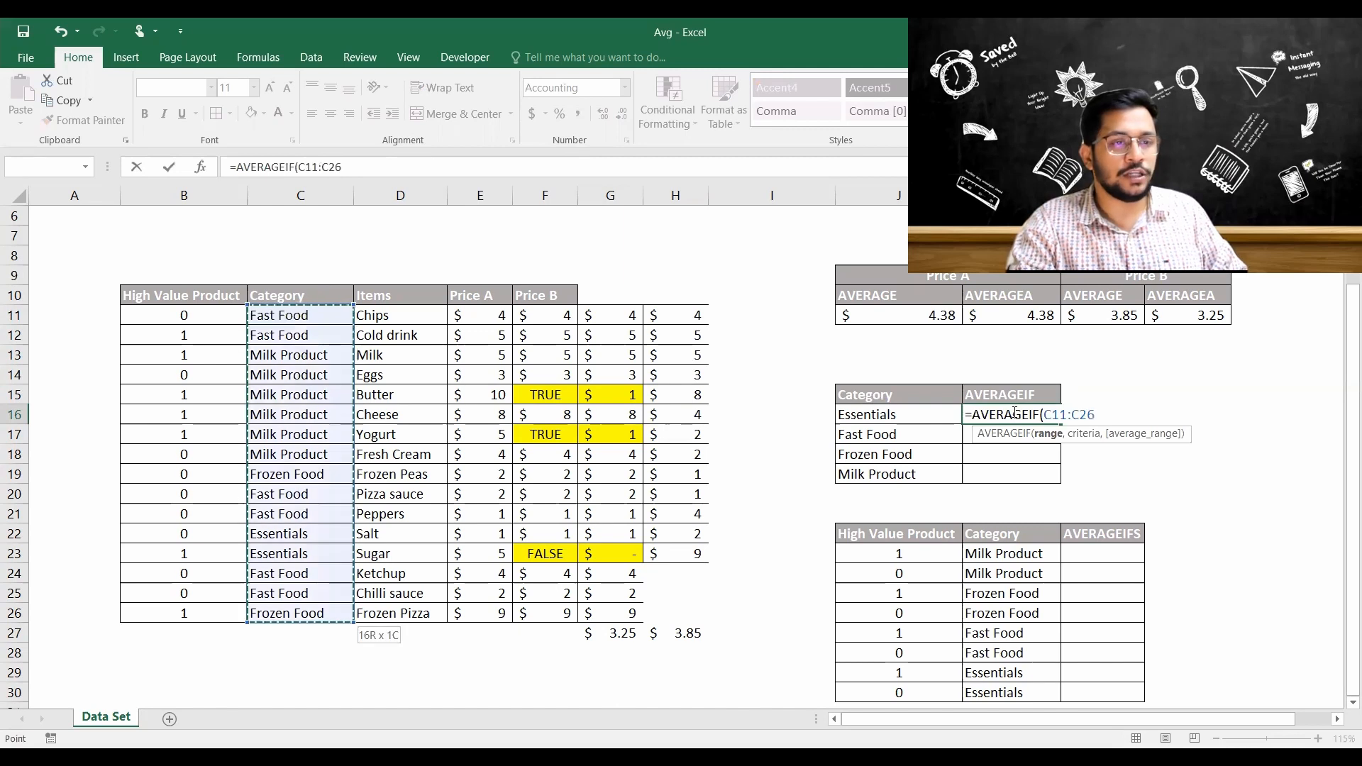
{"action": "key", "text": "F4"}
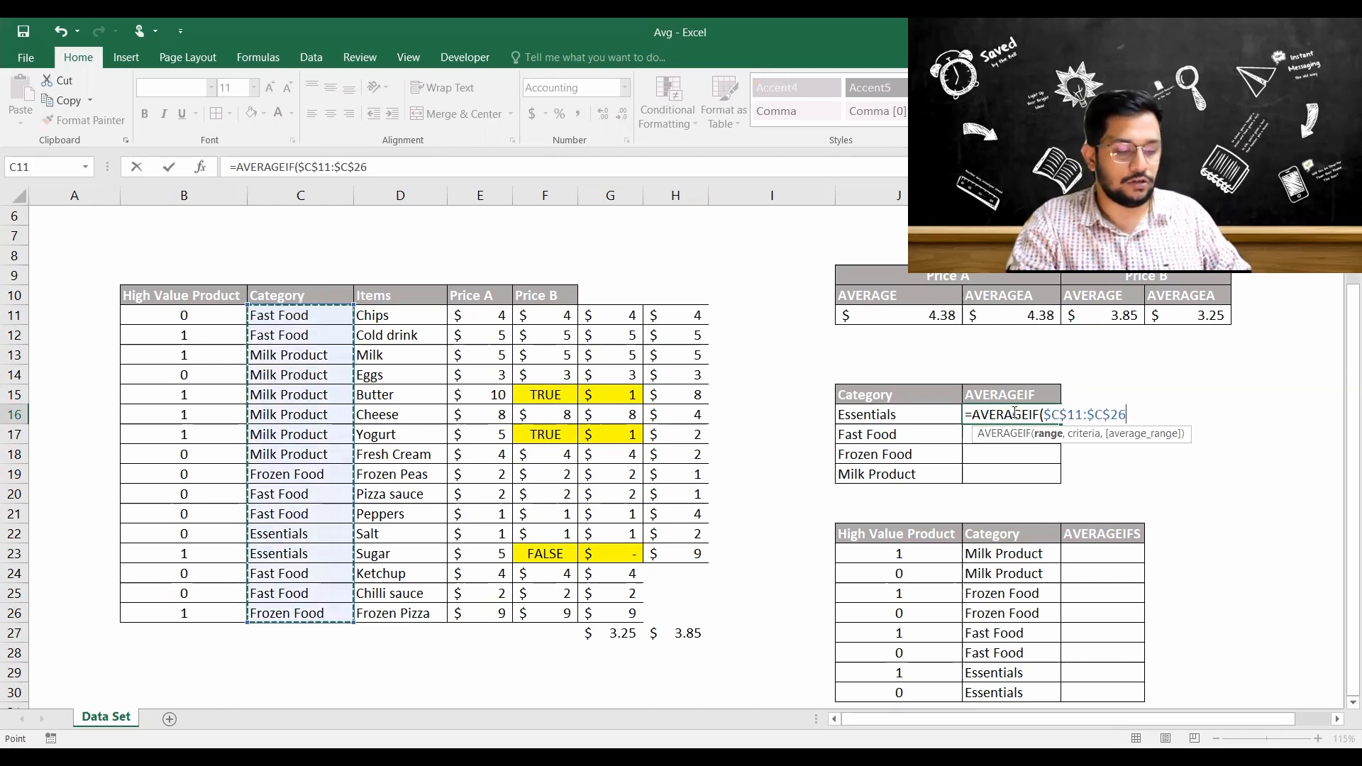
{"action": "type", "text": ","}
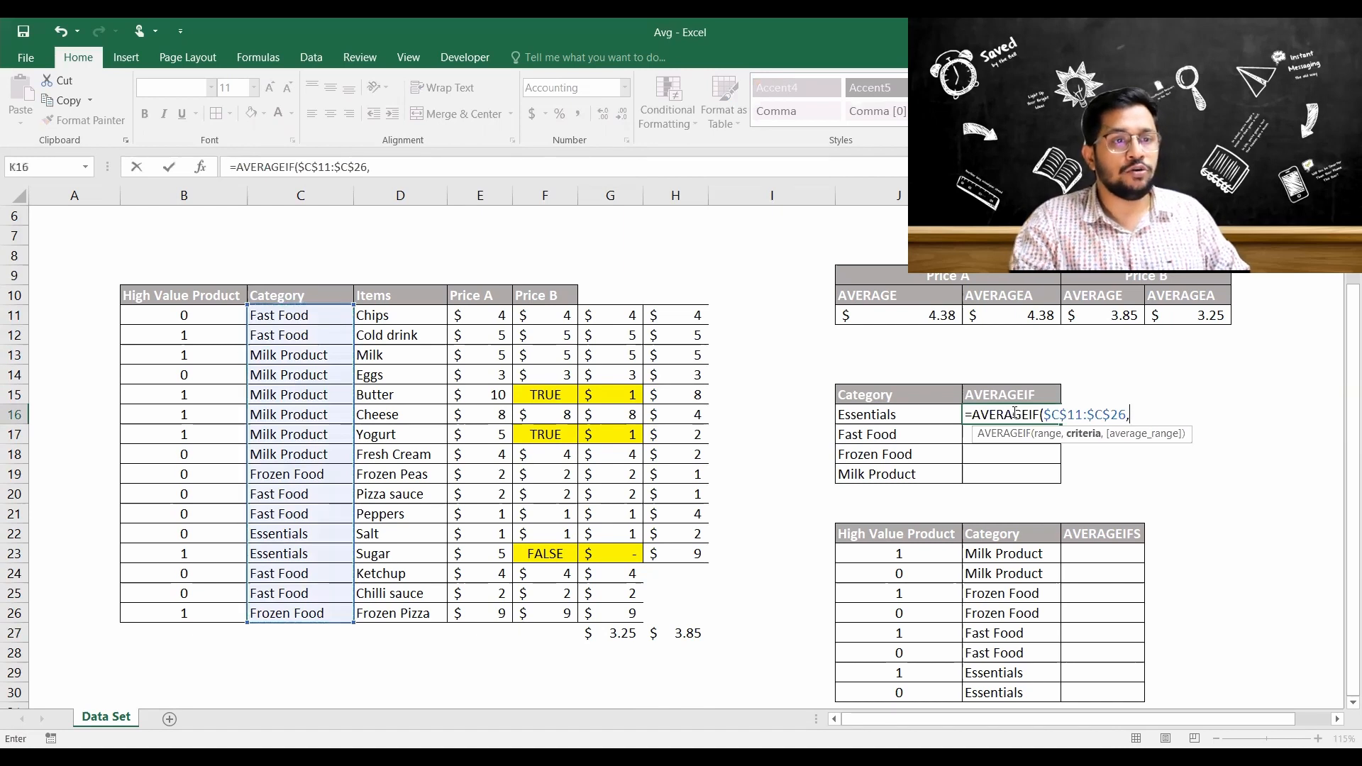
Complete the AVERAGEIF formula with J16 as the criterion and the Price A values E11:E26 as the average range.
{"action": "key", "text": "Left"}
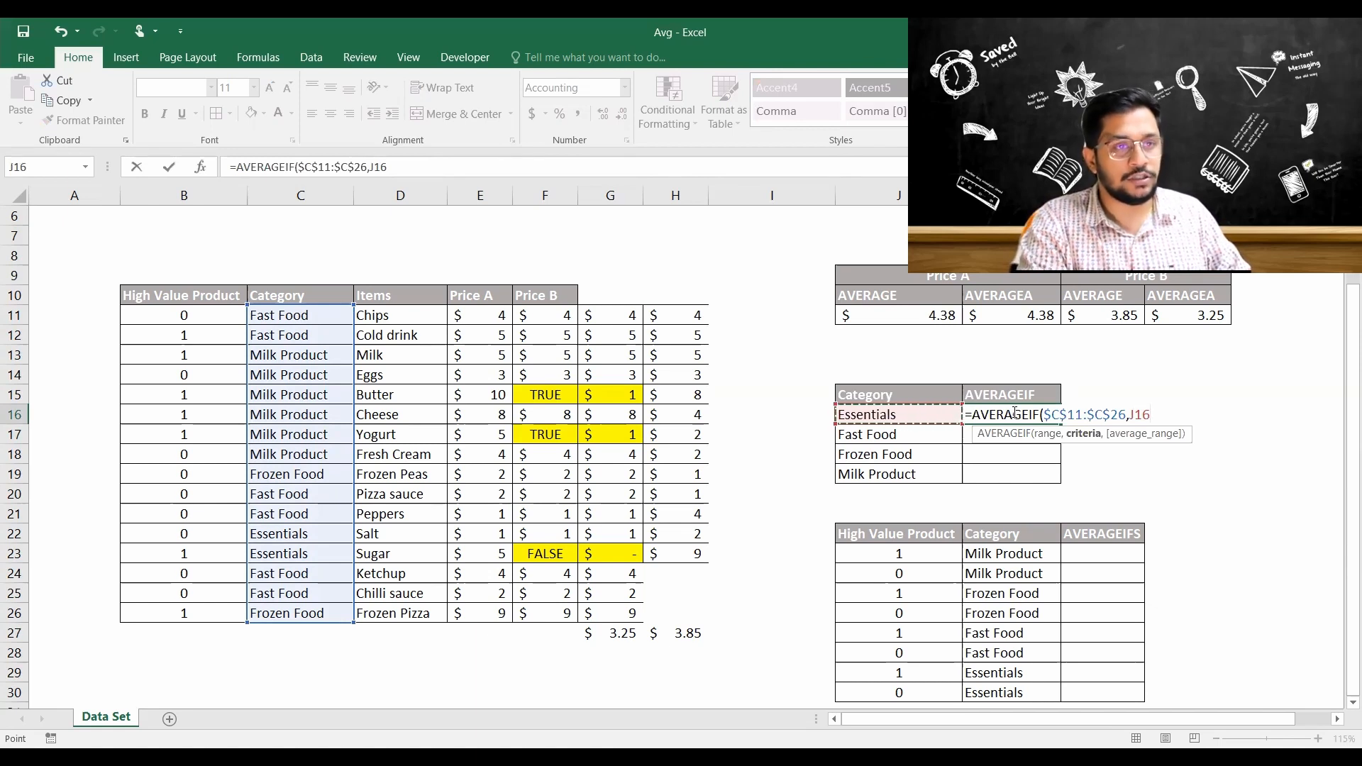
{"action": "type", "text": ","}
{"action": "key", "text": "Left"}
{"action": "key", "text": "Left"}
{"action": "key", "text": "Left"}
{"action": "key", "text": "Left"}
{"action": "key", "text": "Left"}
{"action": "key", "text": "Up"}
{"action": "key", "text": "Up"}
{"action": "key", "text": "Up"}
{"action": "key", "text": "Up"}
{"action": "key", "text": "Up"}
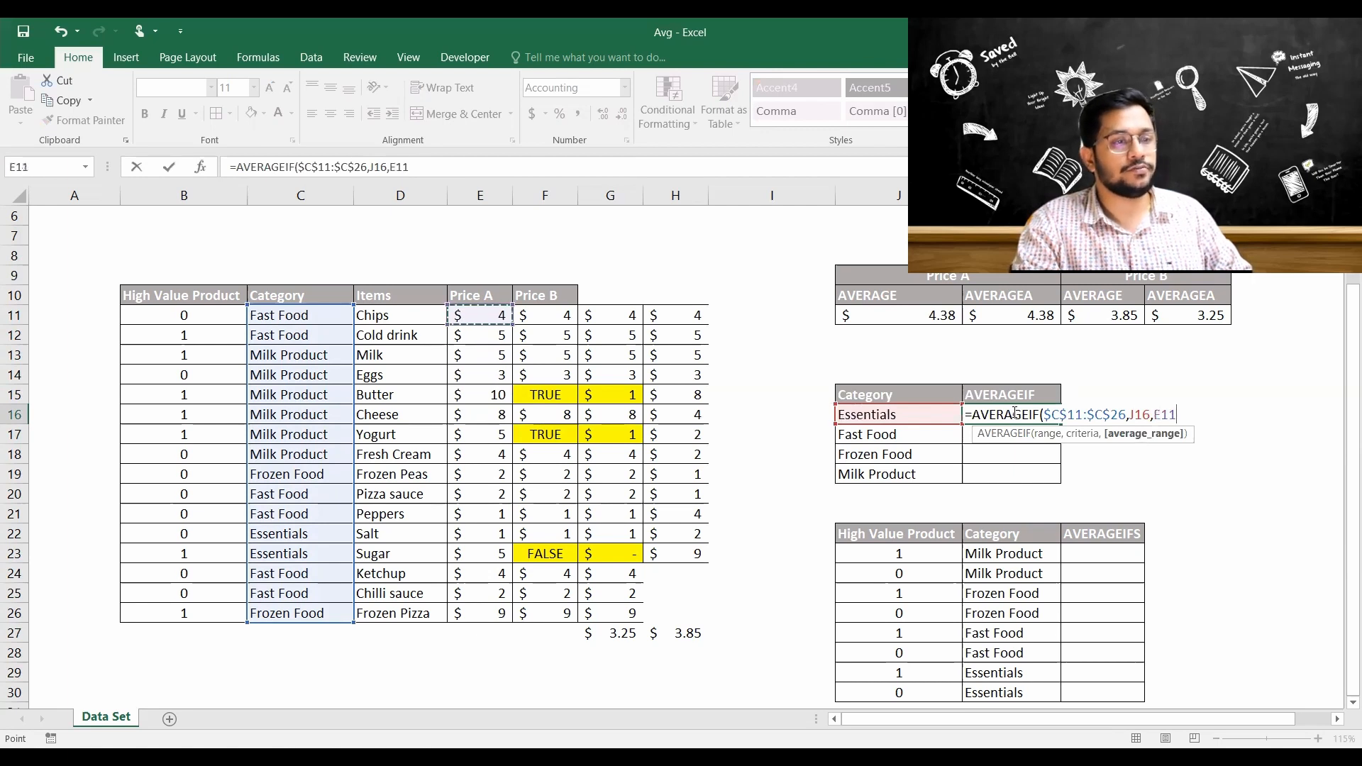
{"action": "key", "text": "Return"}
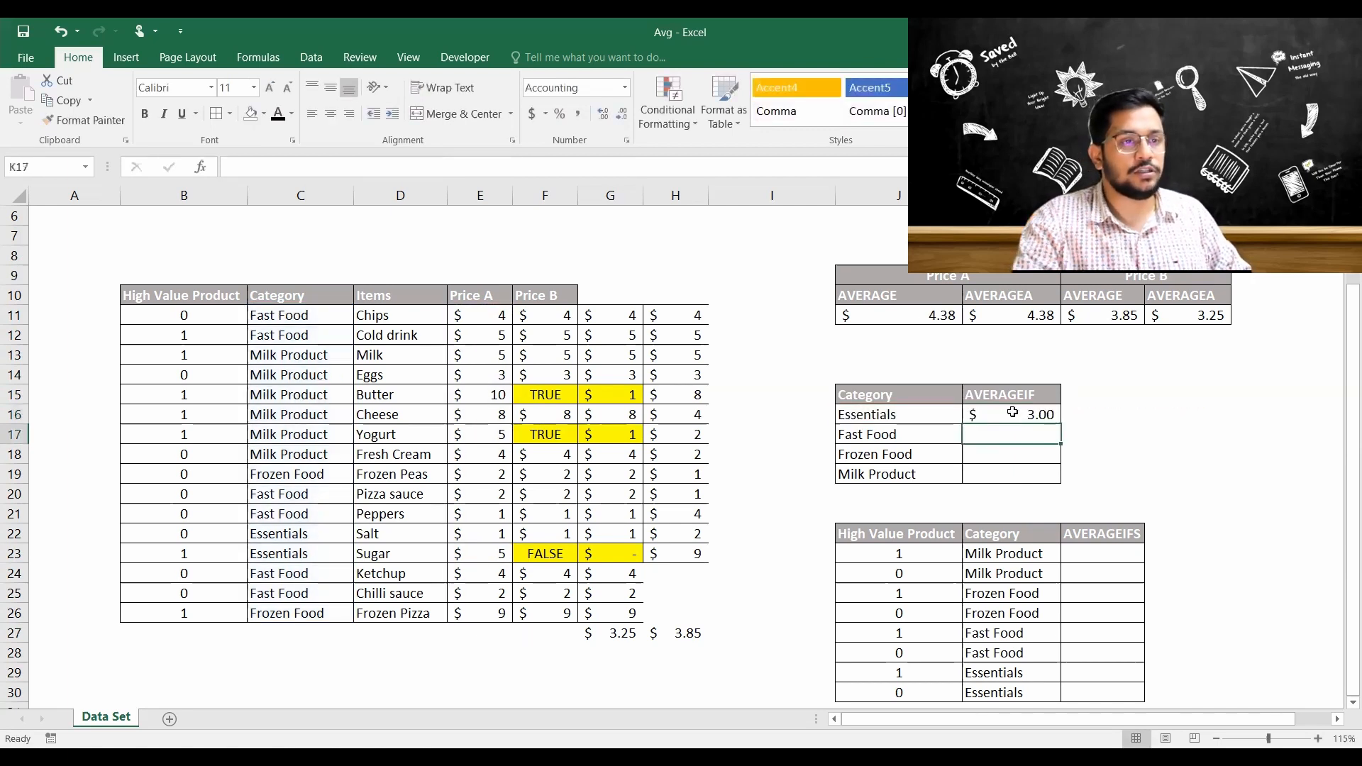
Fill the AVERAGEIF formula from K16 down through K19 for the remaining categories.
{"action": "left_click", "coordinate": [1012, 412]}
{"action": "key", "text": "shift+Down"}
{"action": "key", "text": "shift+Down"}
{"action": "key", "text": "shift+Down"}
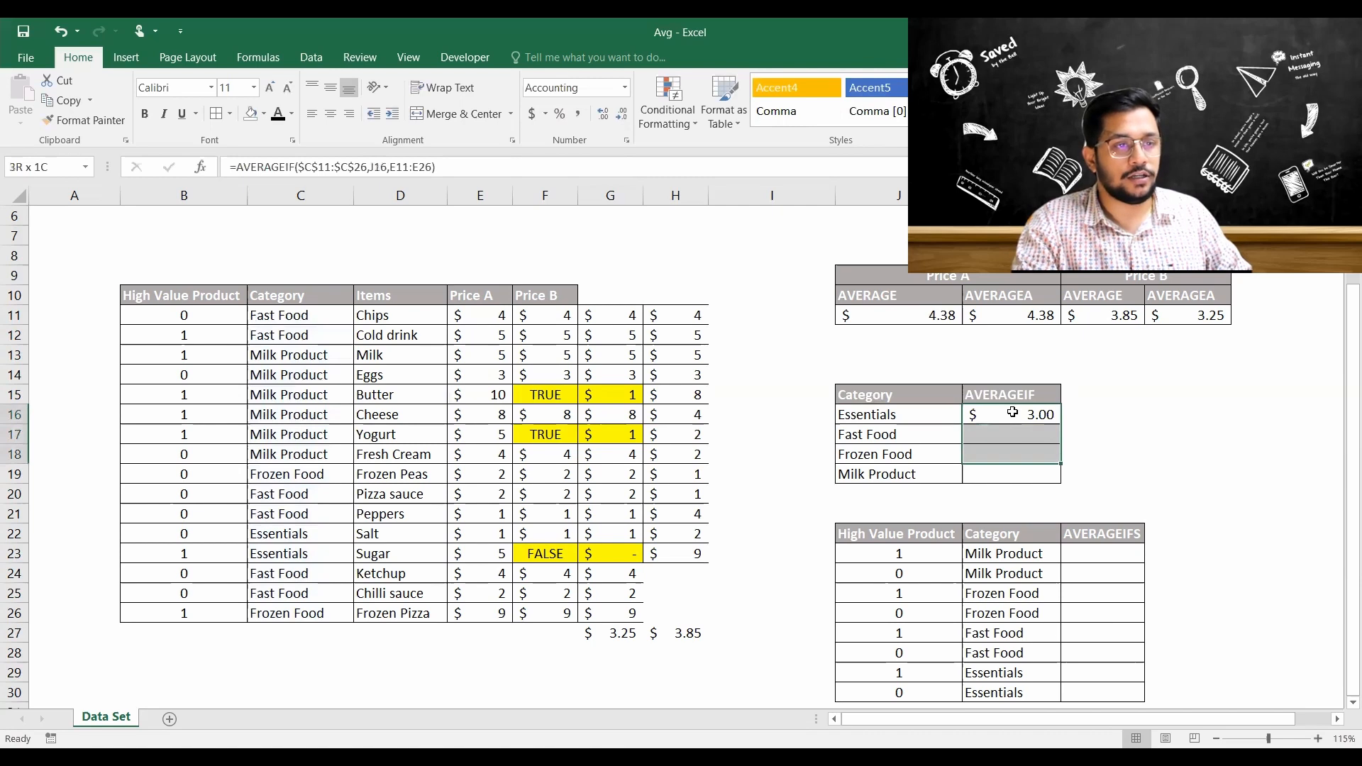
{"action": "key", "text": "ctrl+d"}
{"action": "key", "text": "Down"}
{"action": "key", "text": "Down"}
{"action": "key", "text": "Down"}
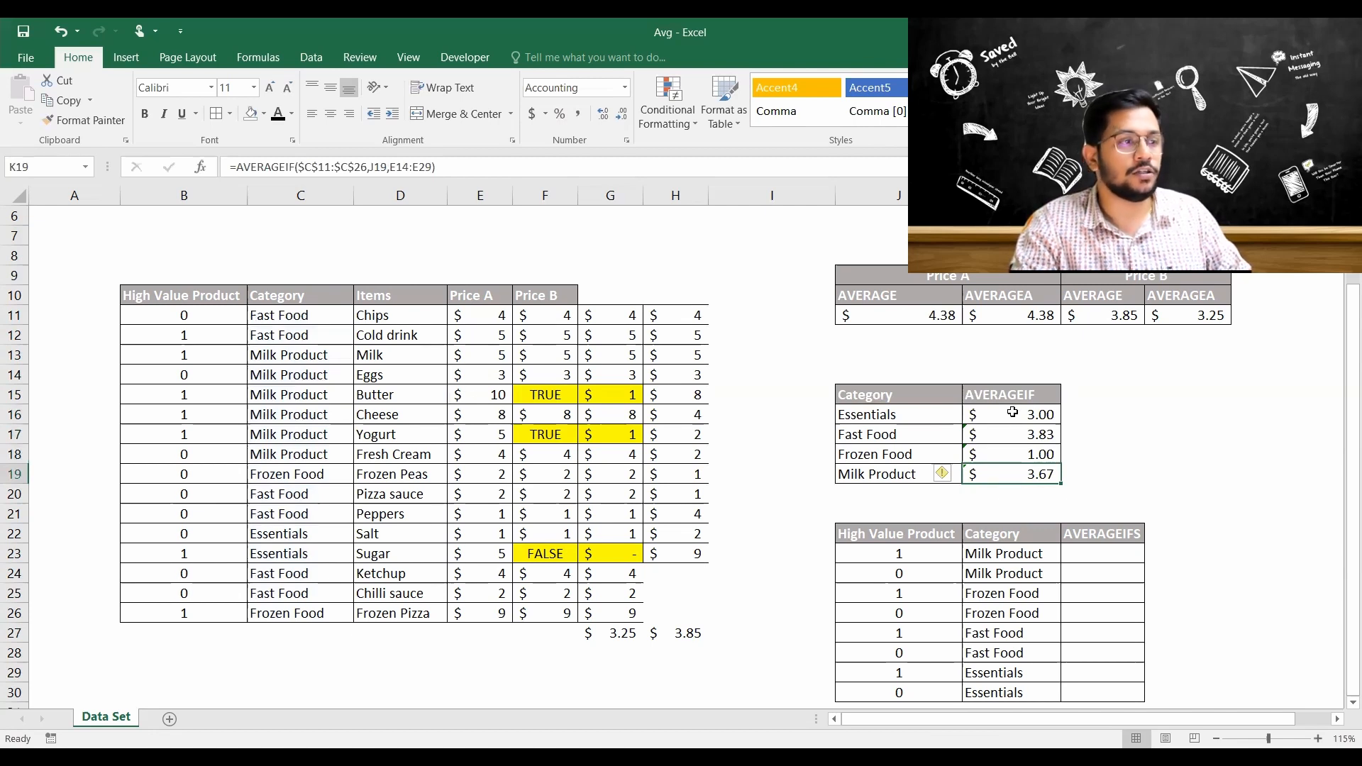
Select the Milk Product prices in E13:E18 to check their average against the AVERAGEIF result.
{"action": "left_click", "coordinate": [371, 370]}
{"action": "left_click_drag", "start_coordinate": [458, 353], "coordinate": [465, 455]}
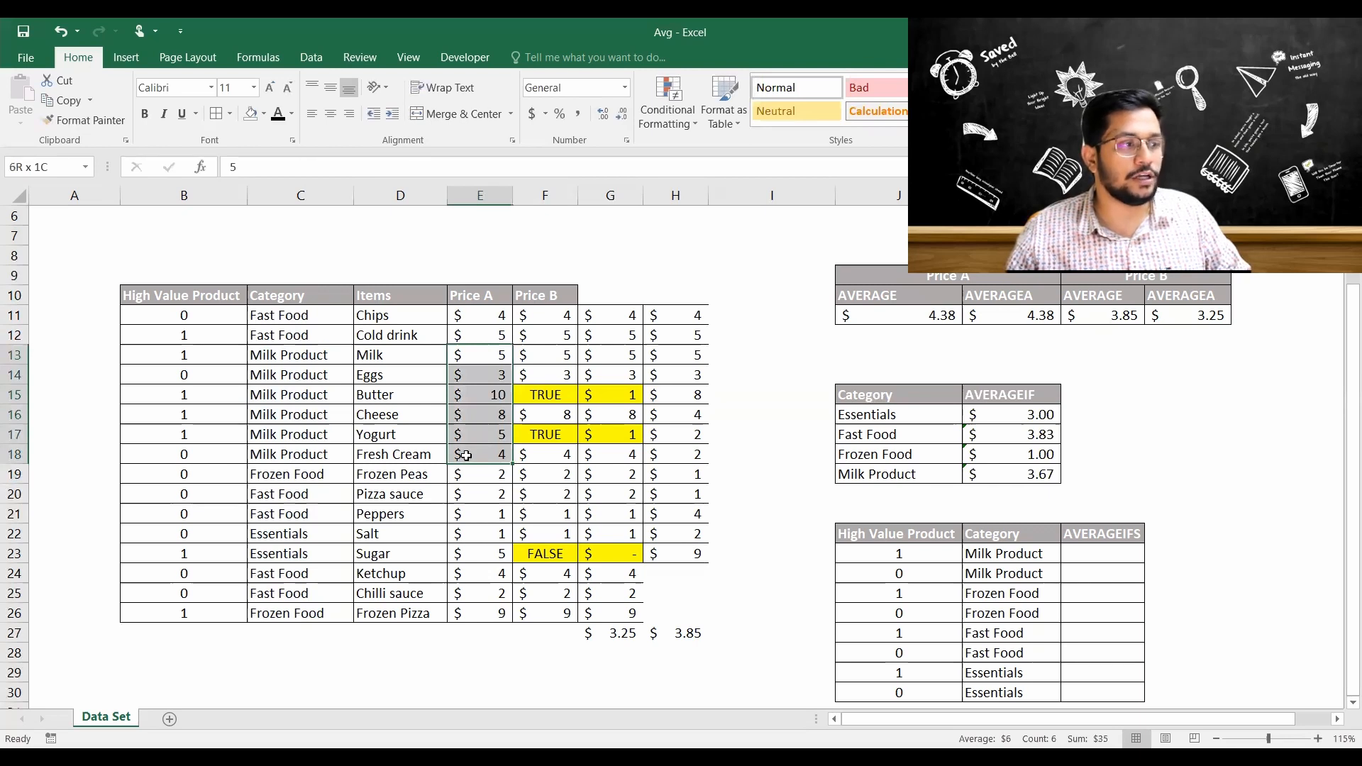
{"action": "left_click_drag", "start_coordinate": [465, 455], "coordinate": [465, 455]}
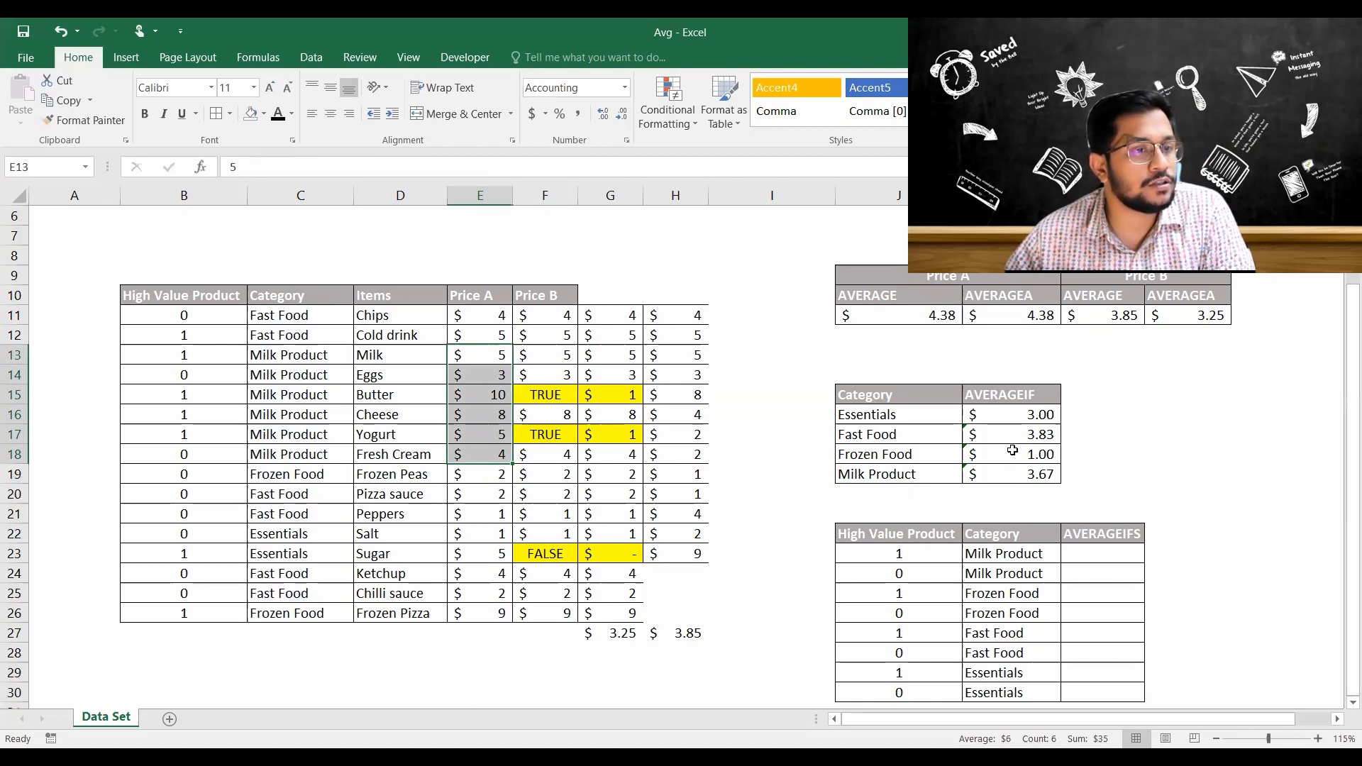
Inspect the AVERAGEIF formulas in K19, K16 and K17 to compare their Price A average ranges.
{"action": "left_click", "coordinate": [1022, 476]}
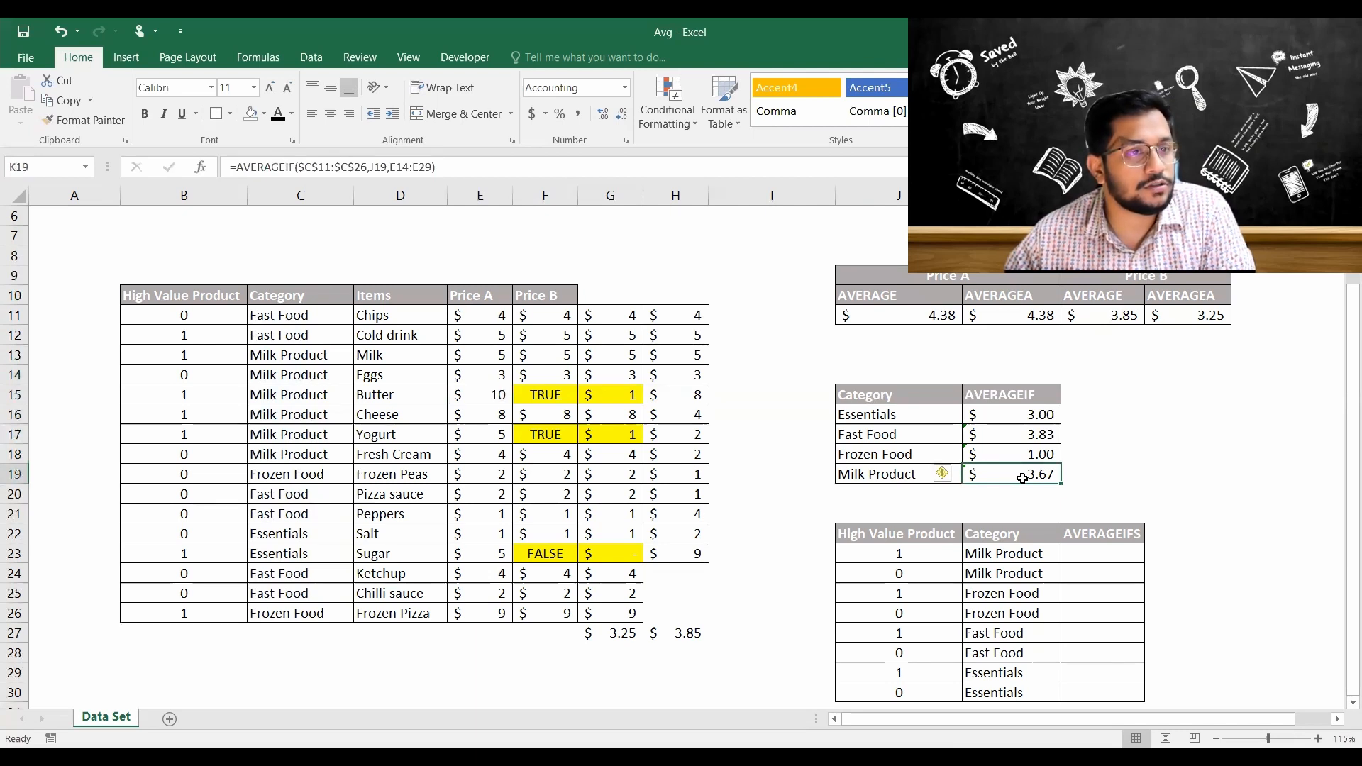
{"action": "left_click", "coordinate": [1016, 411]}
{"action": "left_click", "coordinate": [408, 171]}
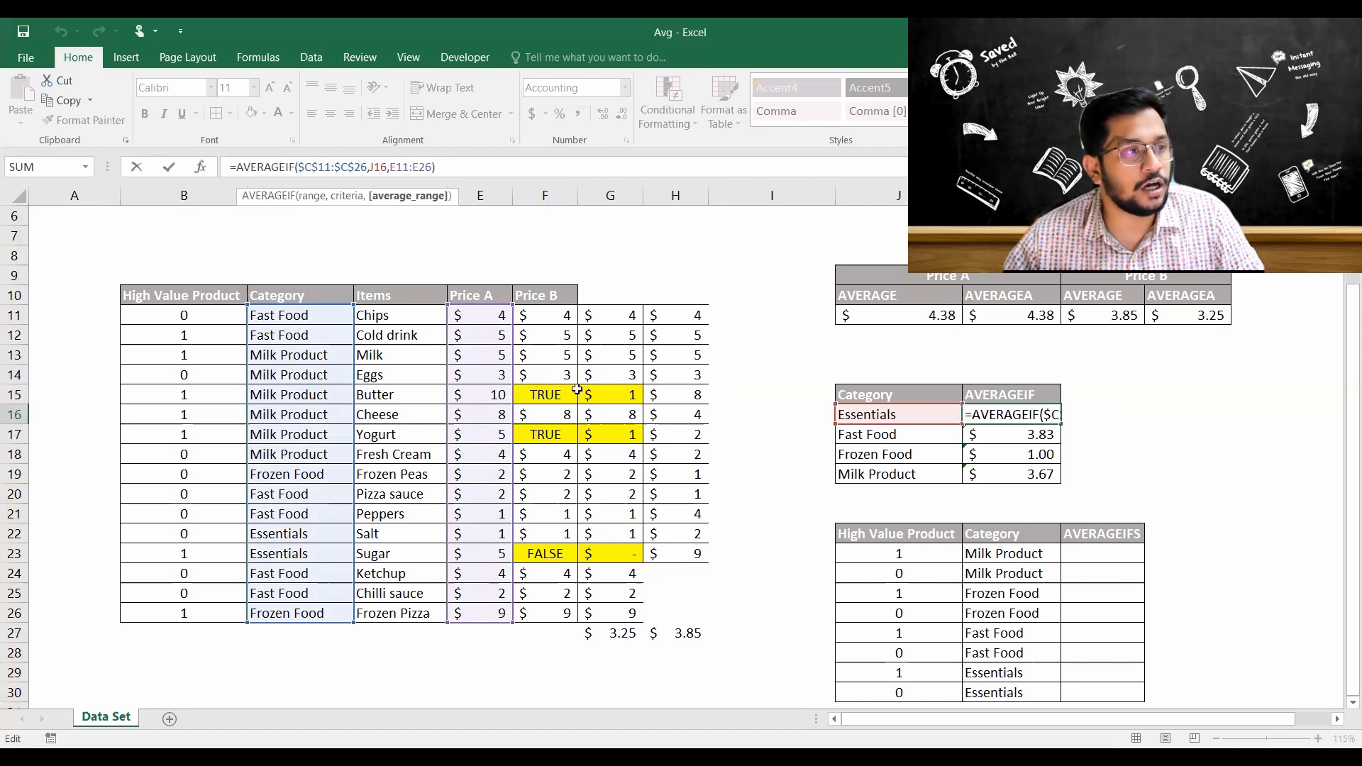
{"action": "left_click", "coordinate": [1022, 435]}
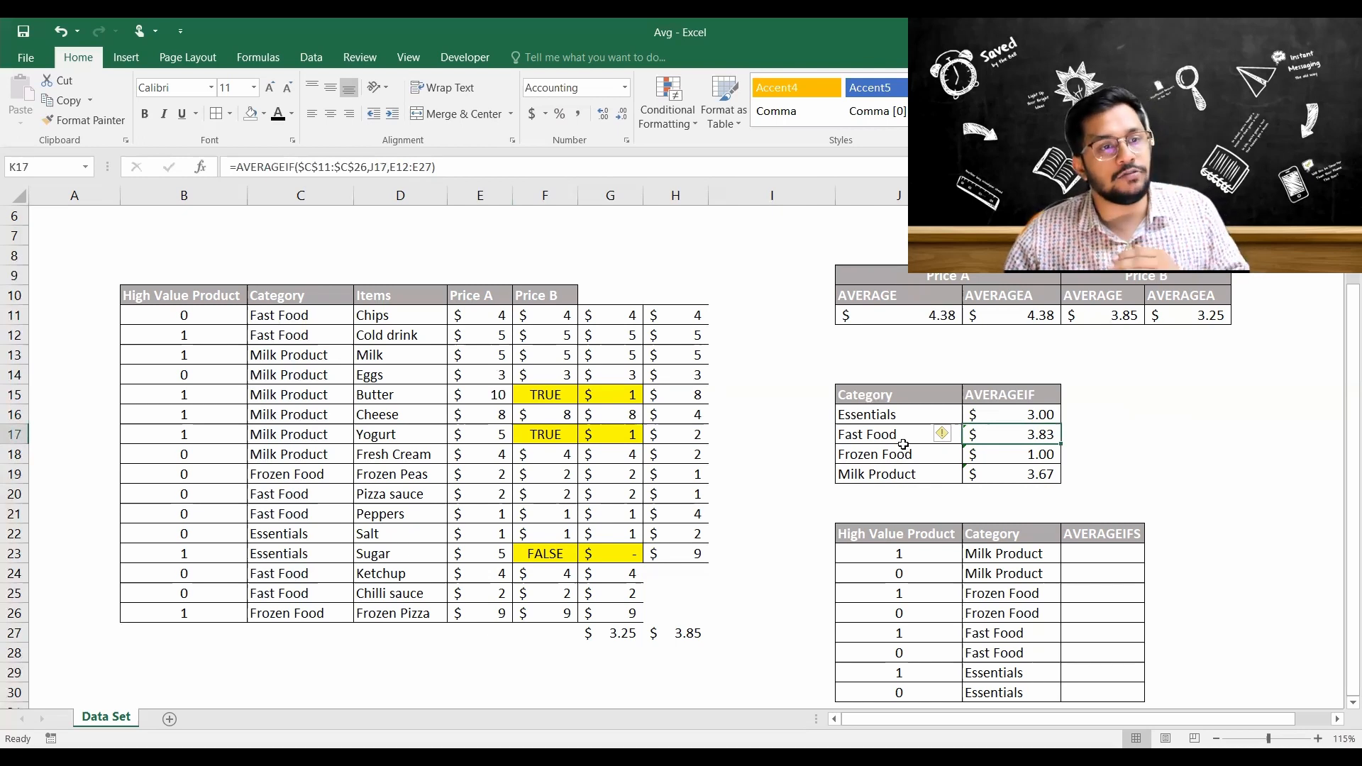
Make the average range in K16's AVERAGEIF formula absolute as $E$11:$E$26.
{"action": "left_click", "coordinate": [992, 419]}
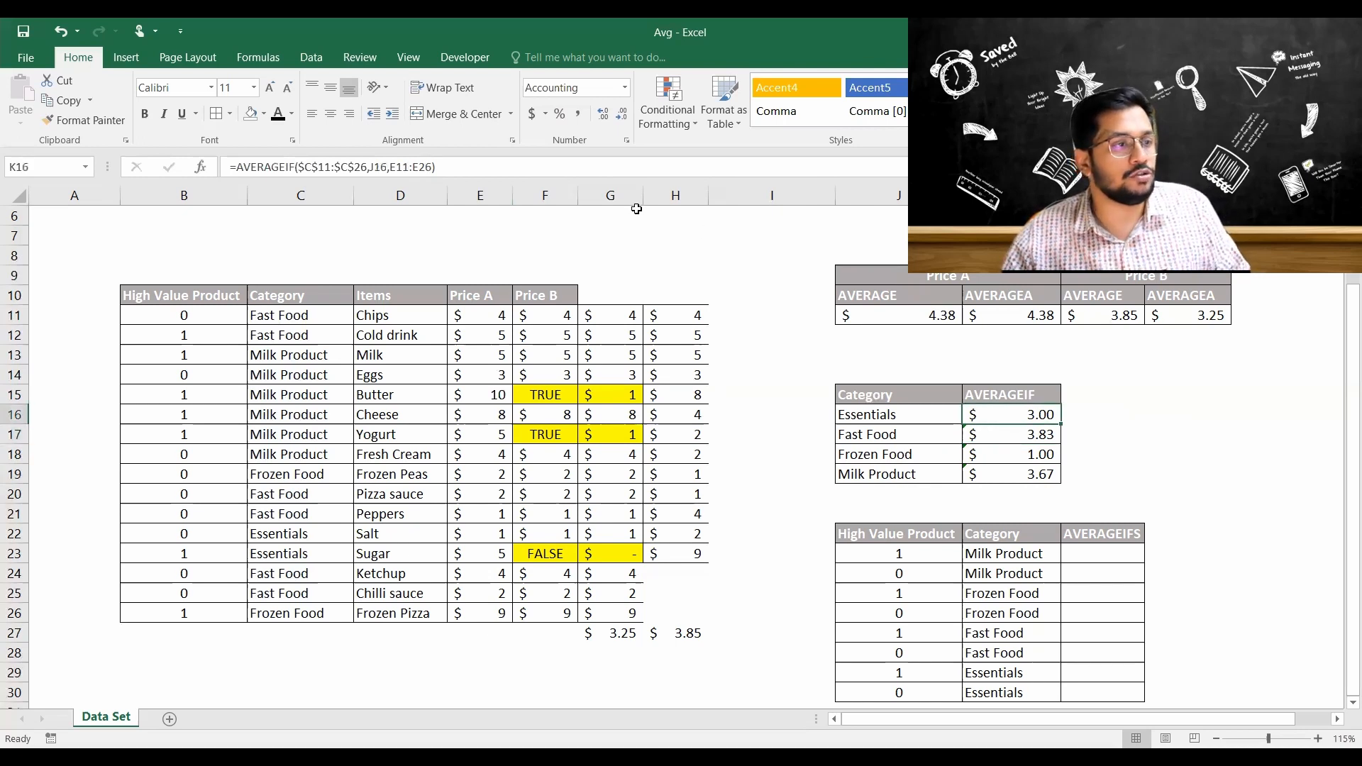
{"action": "left_click", "coordinate": [413, 171]}
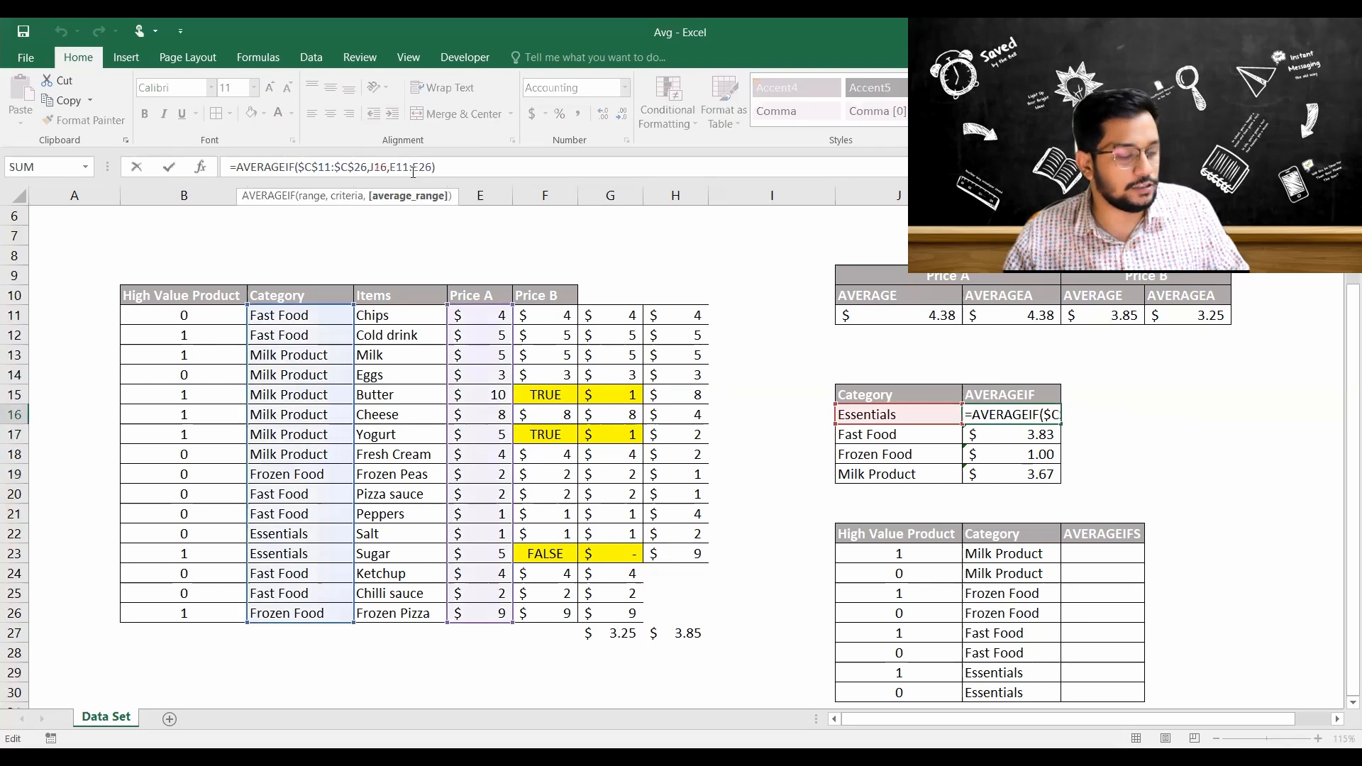
{"action": "key", "text": "F4"}
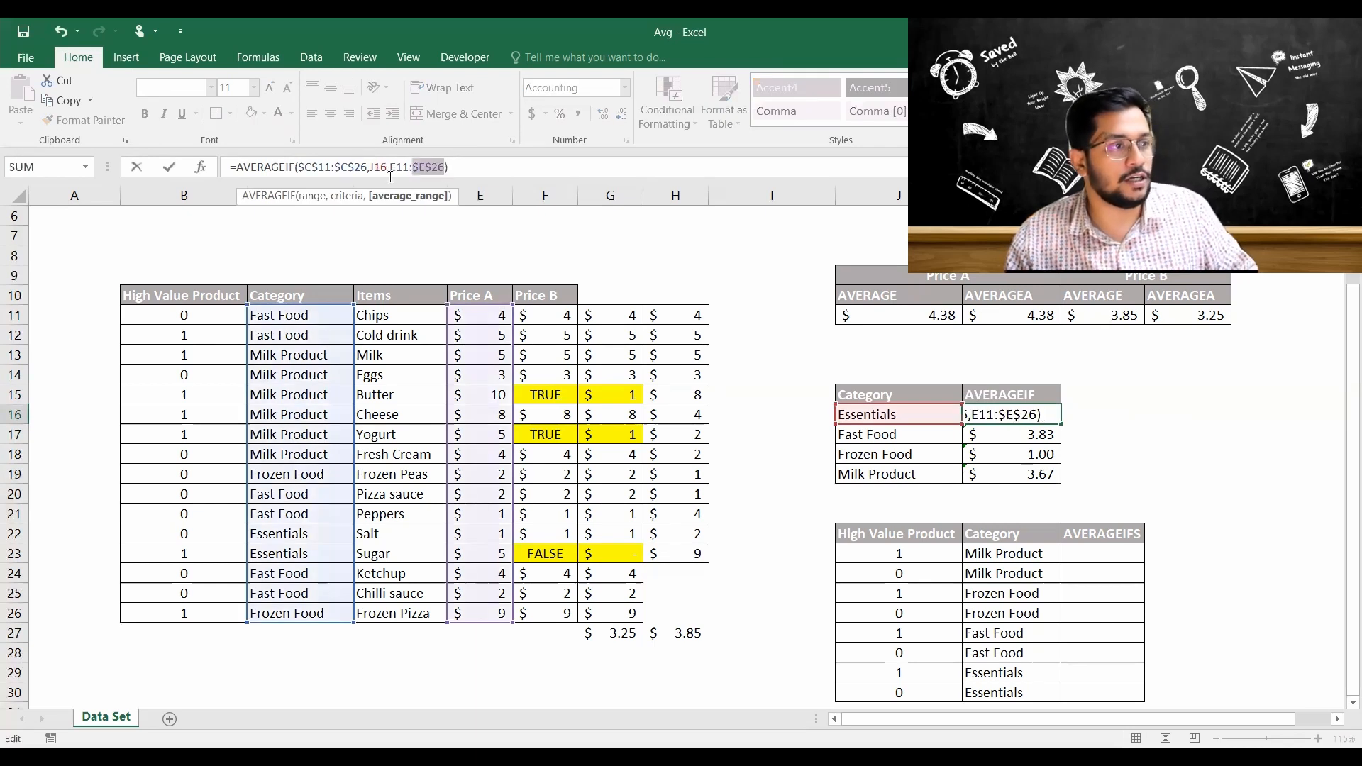
{"action": "left_click", "coordinate": [395, 168]}
{"action": "key", "text": "F4"}
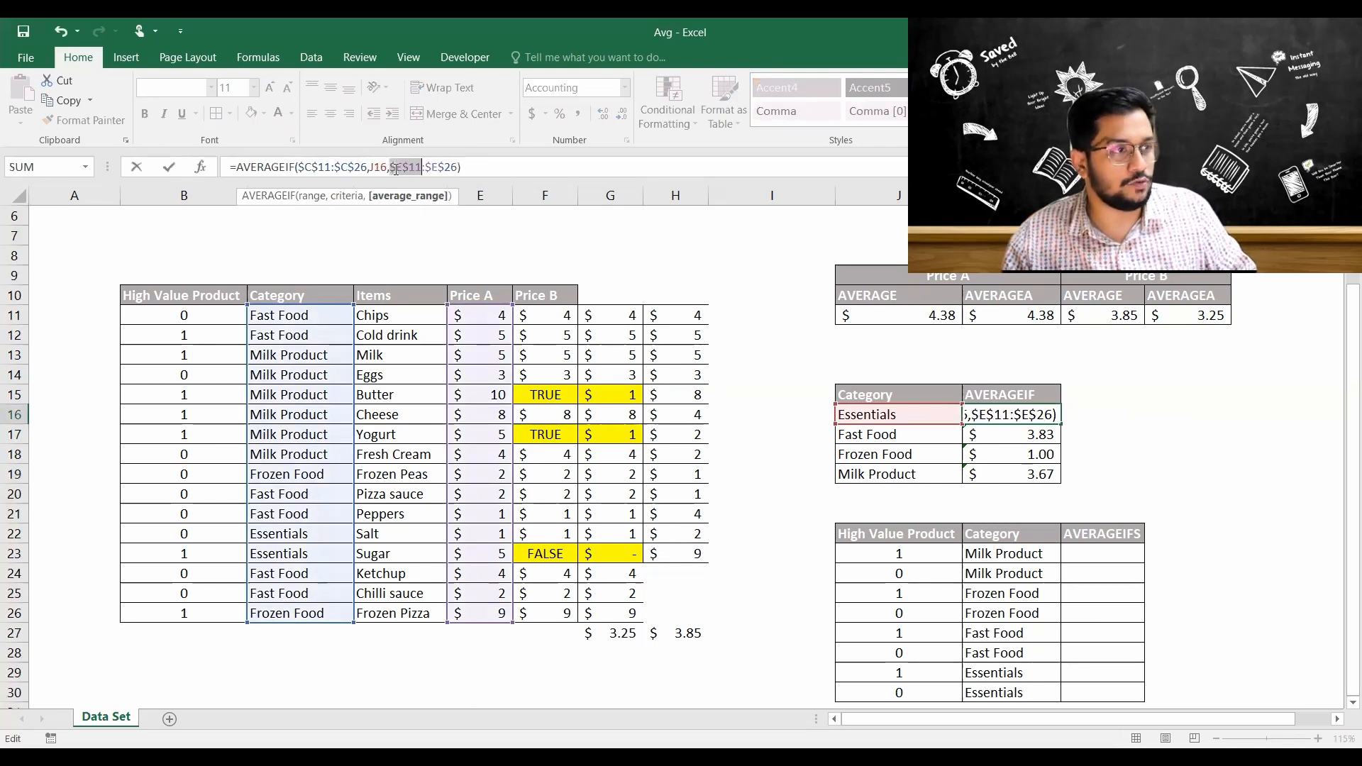
{"action": "key", "text": "ctrl+Return"}
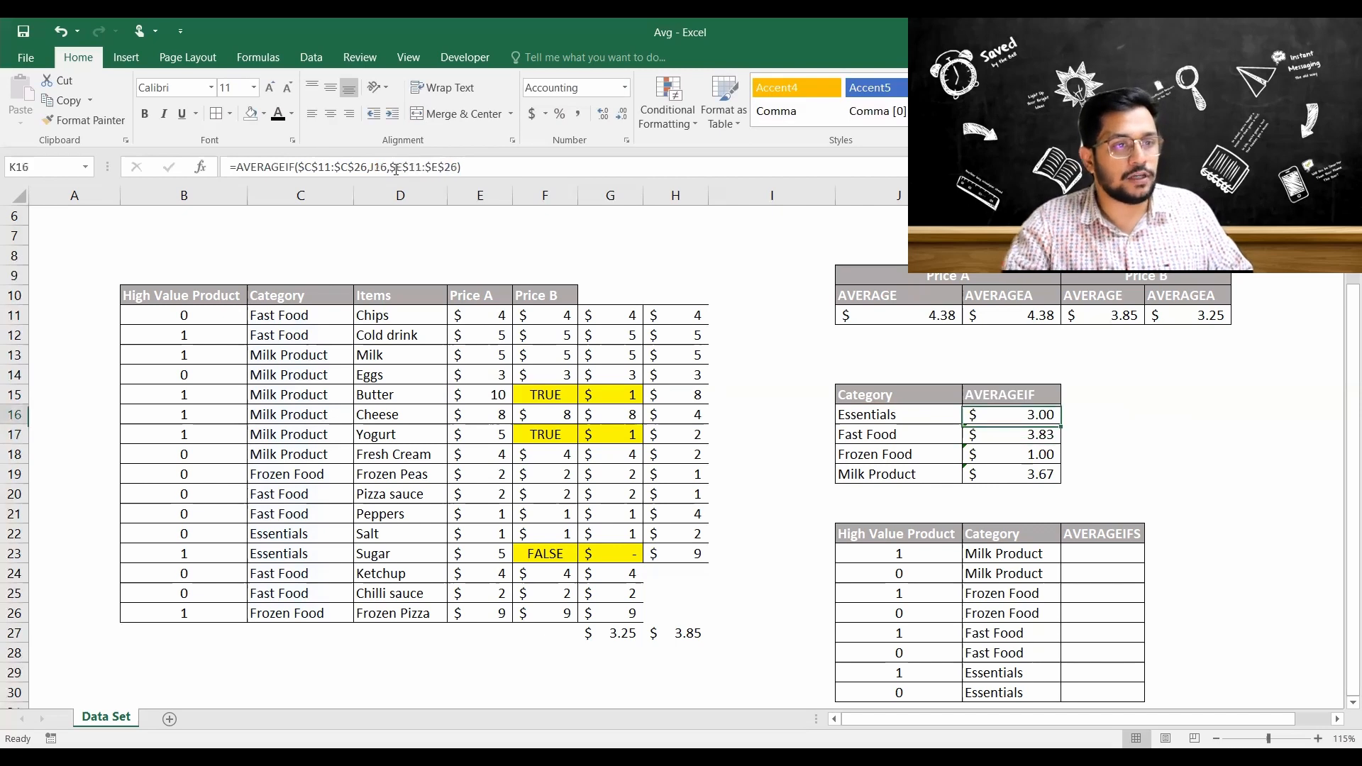
Fill the corrected AVERAGEIF formula from K16 down through K19.
{"action": "key", "text": "shift+Down"}
{"action": "key", "text": "shift+Down"}
{"action": "key", "text": "shift+Down"}
{"action": "key", "text": "ctrl+d"}
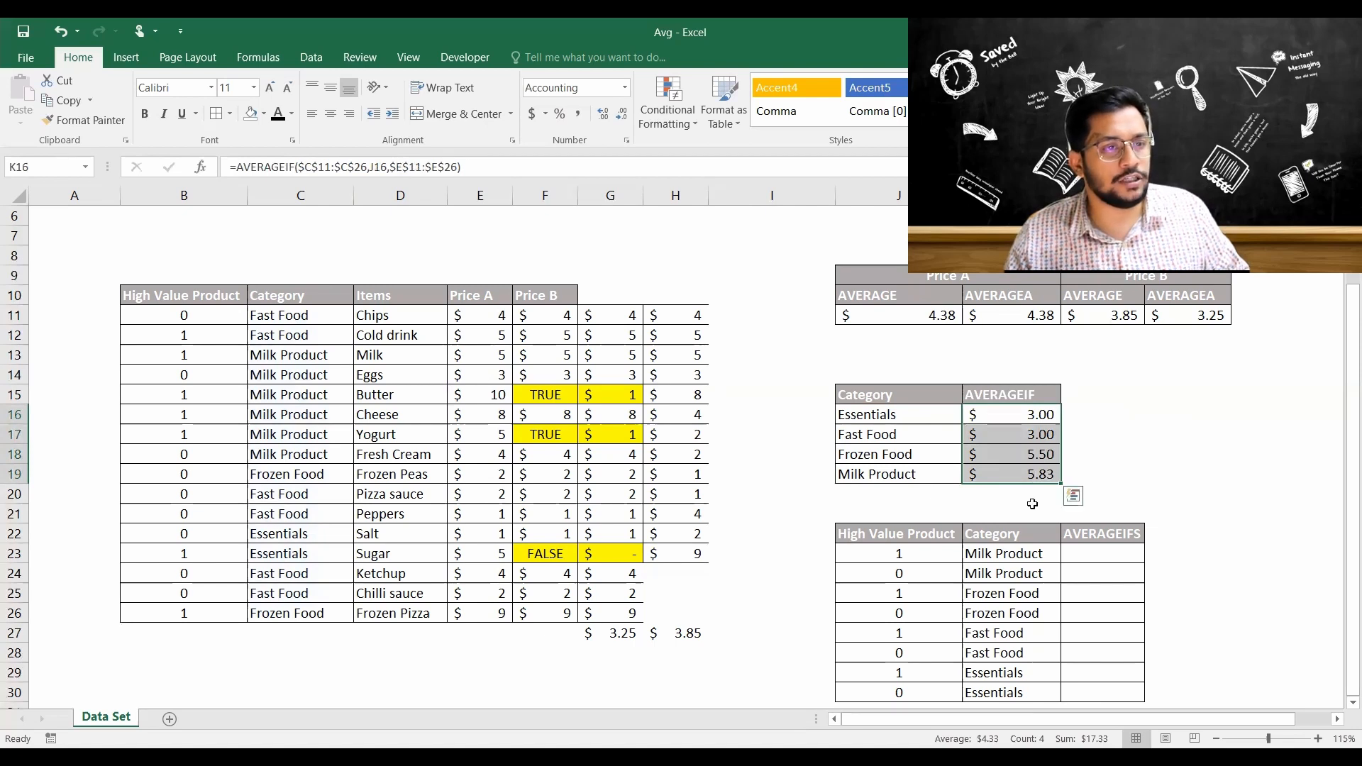
Check the Milk Product AVERAGEIF result in K19 against the average of the Price A values in E13:E18.
{"action": "left_click", "coordinate": [1027, 474]}
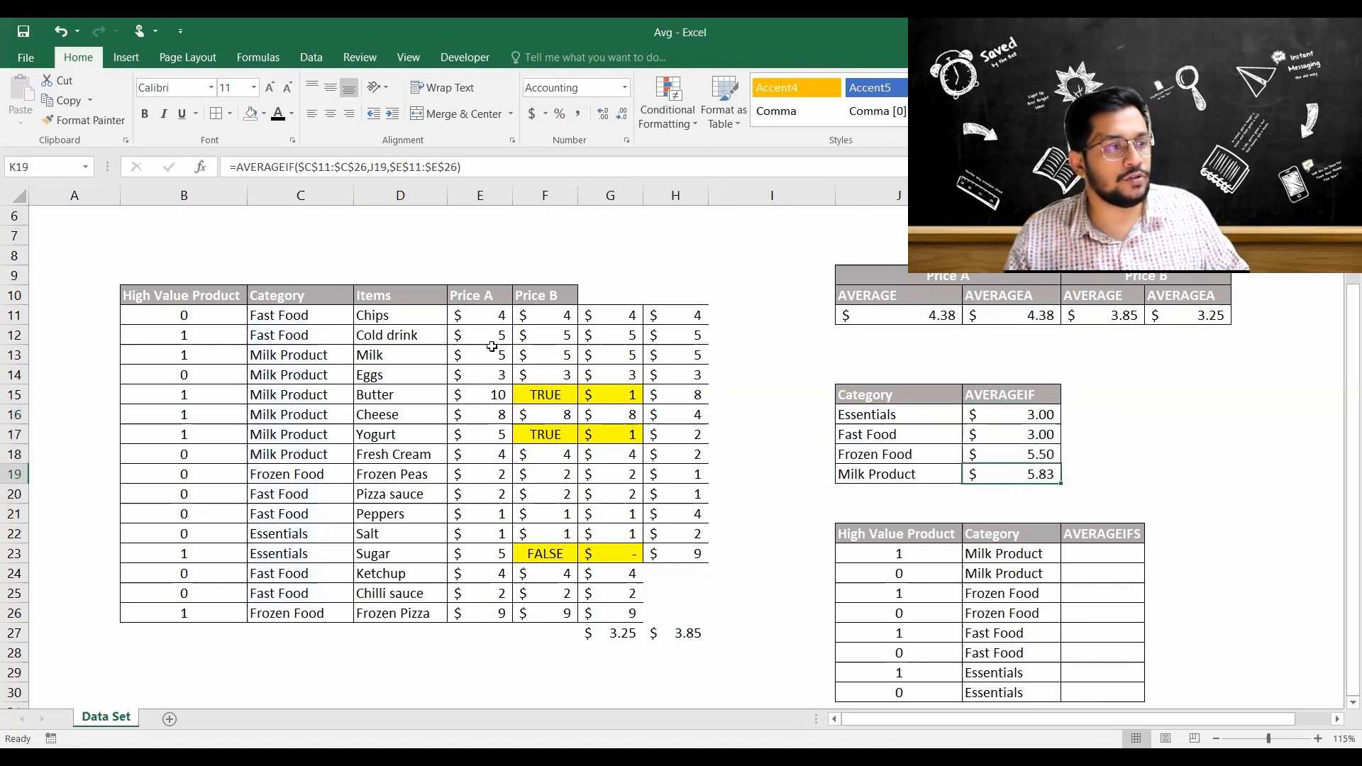
{"action": "left_click_drag", "start_coordinate": [475, 351], "coordinate": [483, 448]}
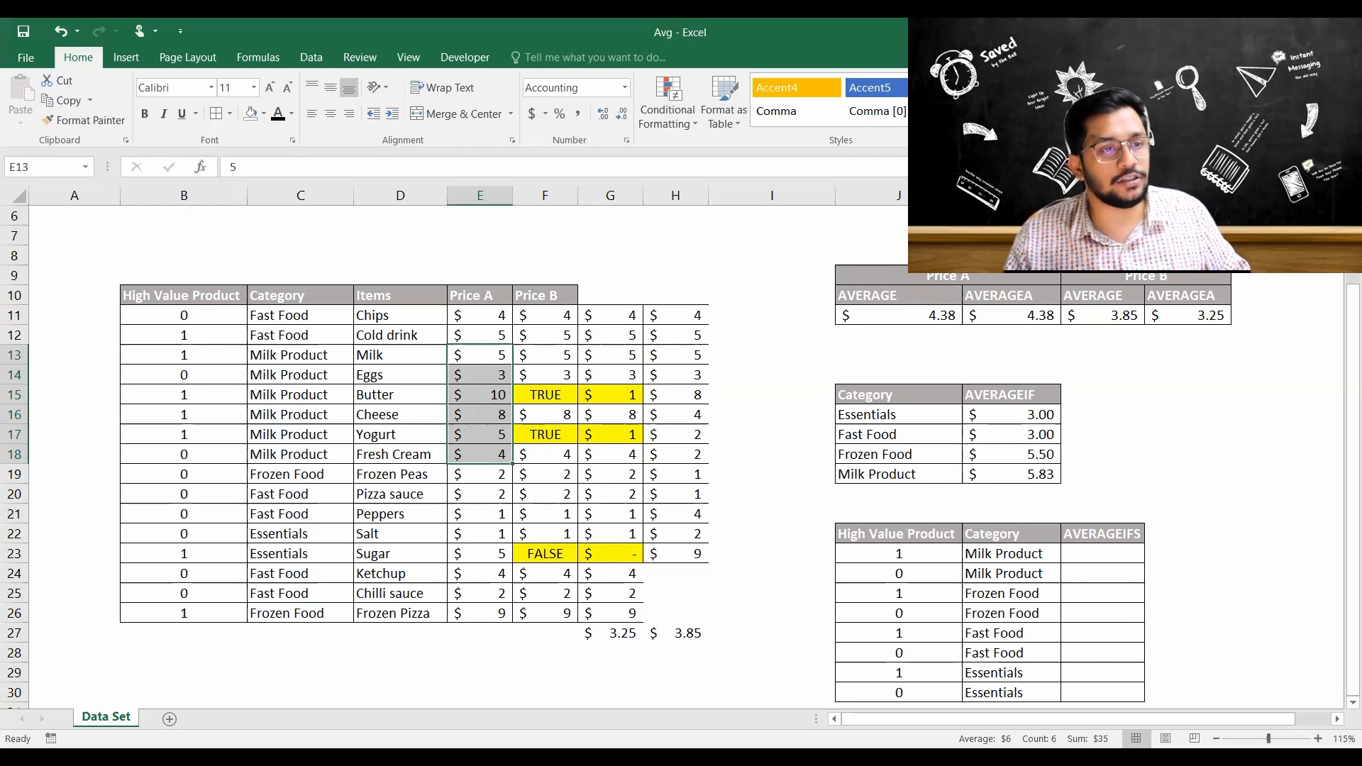
{"action": "left_click", "coordinate": [932, 434]}
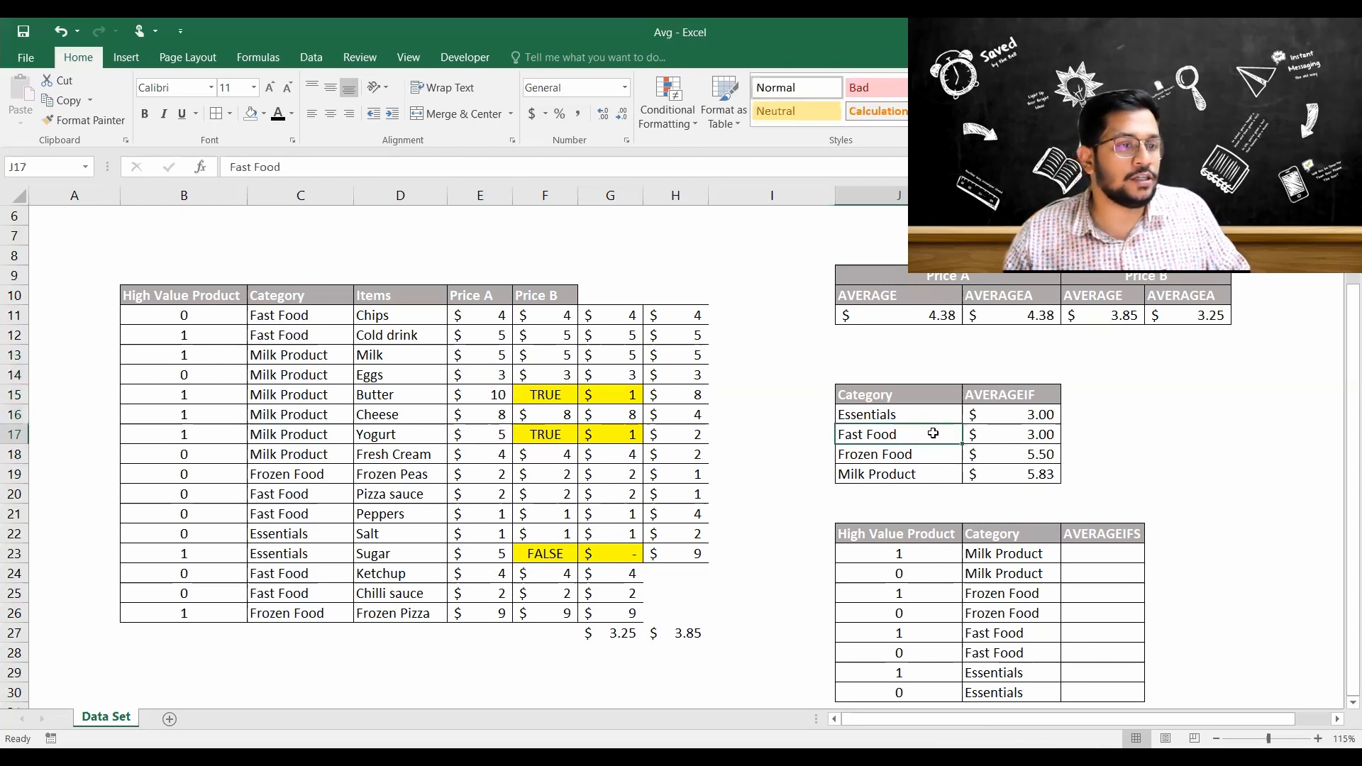
Start an AVERAGEIFS formula in L23 with the Price A values $E$11:$E$26 as the absolute average range.
{"action": "scroll", "coordinate": [932, 433], "scroll_direction": "down", "scroll_amount": 1}
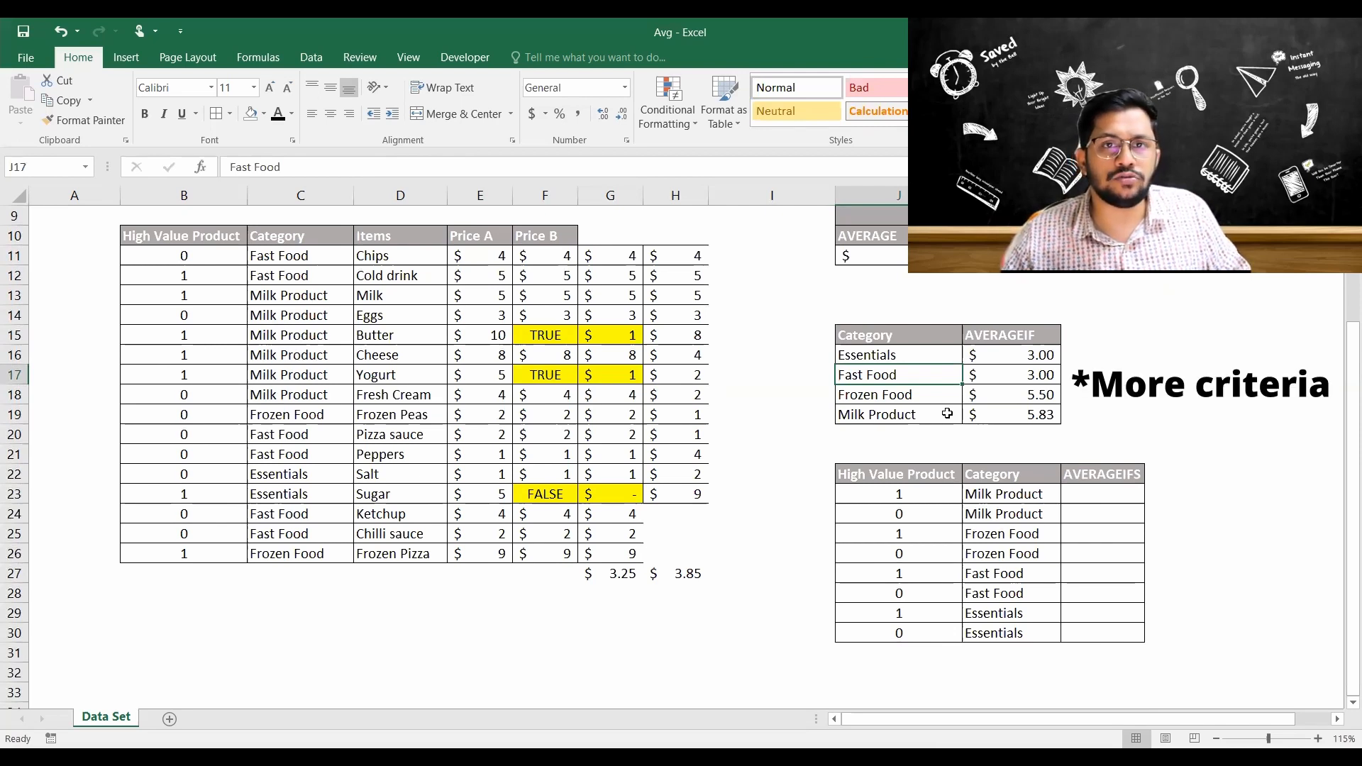
{"action": "left_click", "coordinate": [1108, 496]}
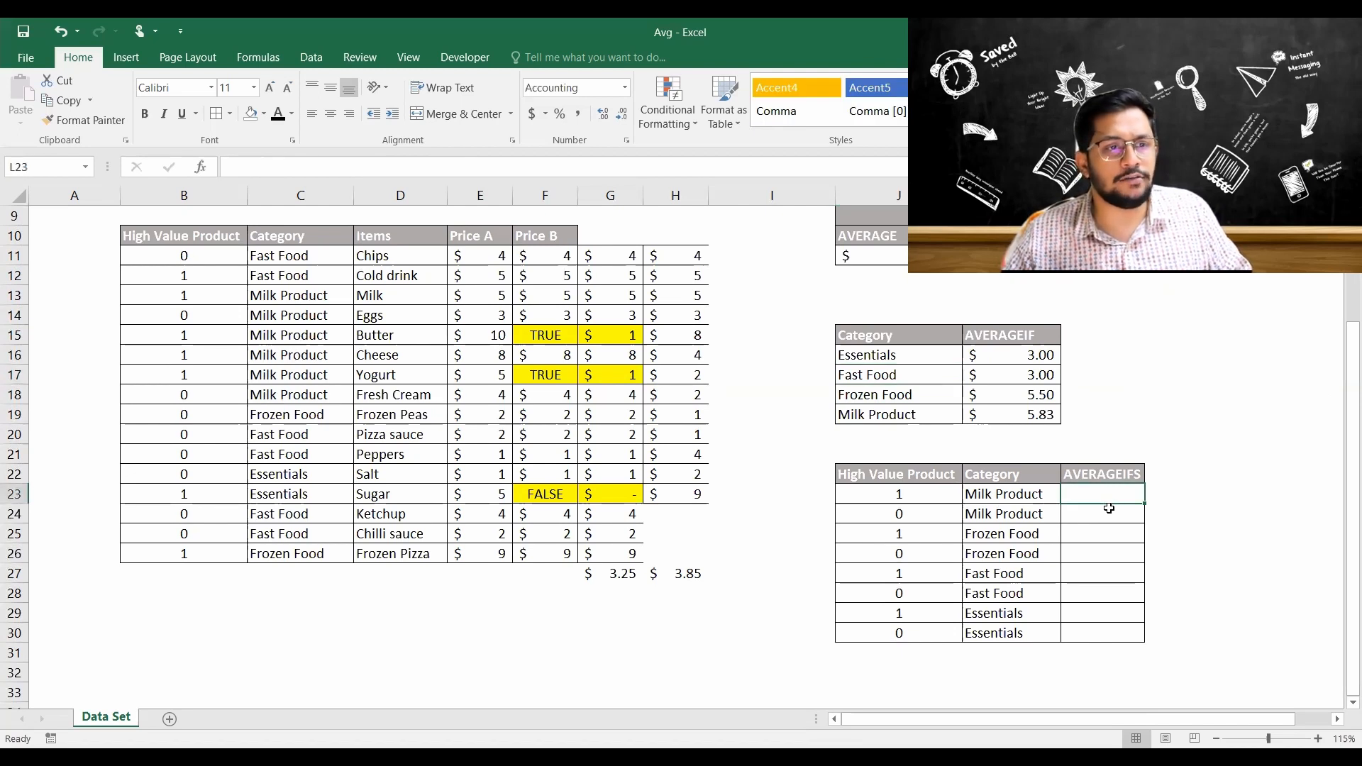
{"action": "type", "text": "="}
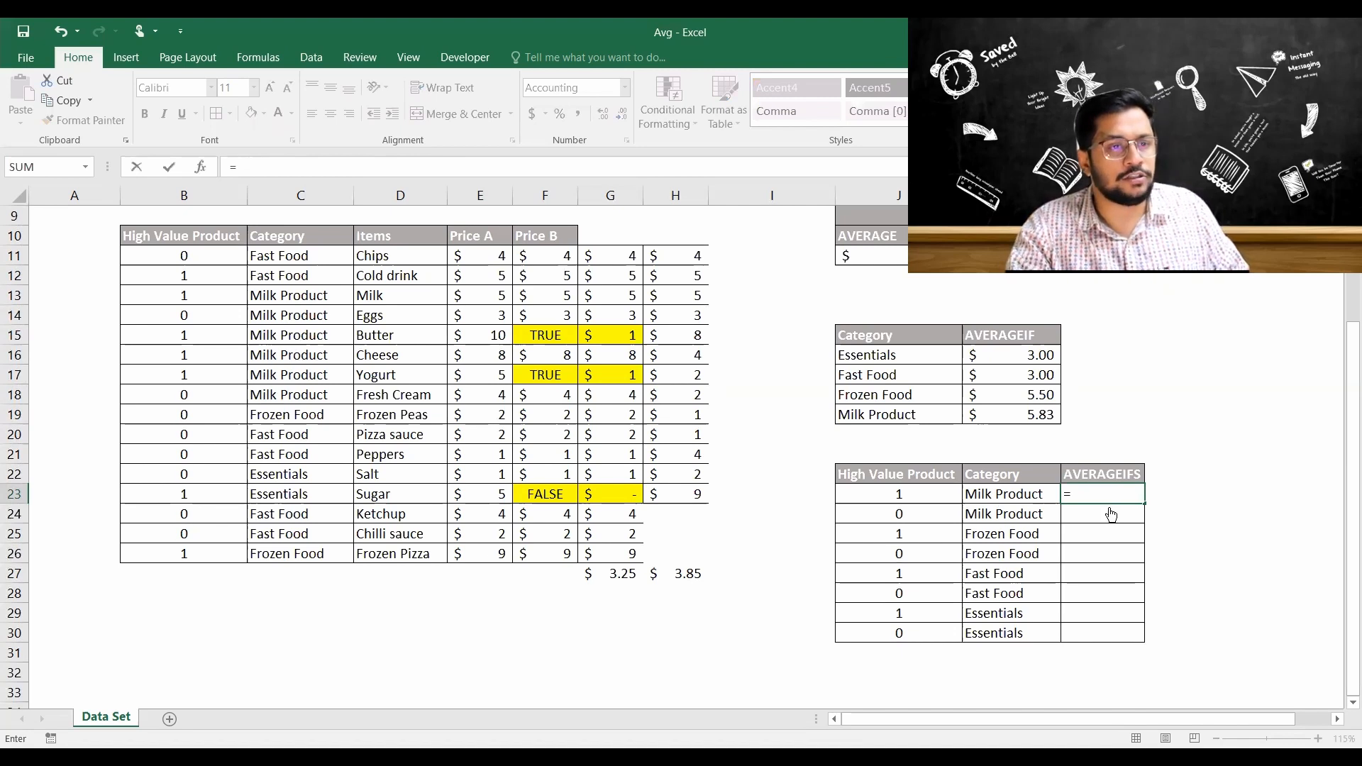
{"action": "type", "text": "AVERAGEIFS("}
{"action": "key", "text": "Left"}
{"action": "key", "text": "Left"}
{"action": "key", "text": "Left"}
{"action": "key", "text": "Left"}
{"action": "key", "text": "Left"}
{"action": "key", "text": "Left"}
{"action": "key", "text": "Left"}
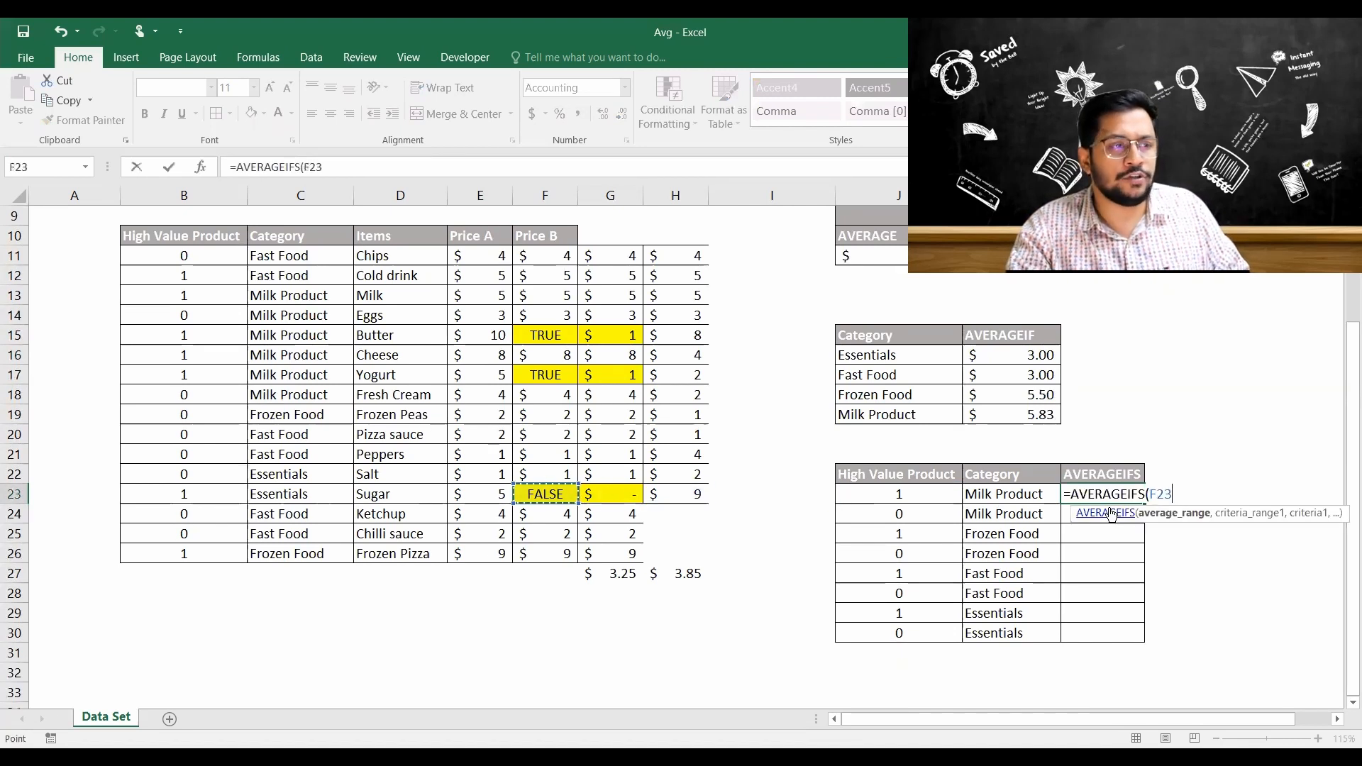
{"action": "key", "text": "Up"}
{"action": "key", "text": "Up"}
{"action": "key", "text": "Up"}
{"action": "key", "text": "Up"}
{"action": "key", "text": "Up"}
{"action": "key", "text": "Up"}
{"action": "key", "text": "Up"}
{"action": "key", "text": "Up"}
{"action": "key", "text": "Up"}
{"action": "key", "text": "Up"}
{"action": "key", "text": "Up"}
{"action": "key", "text": "Up"}
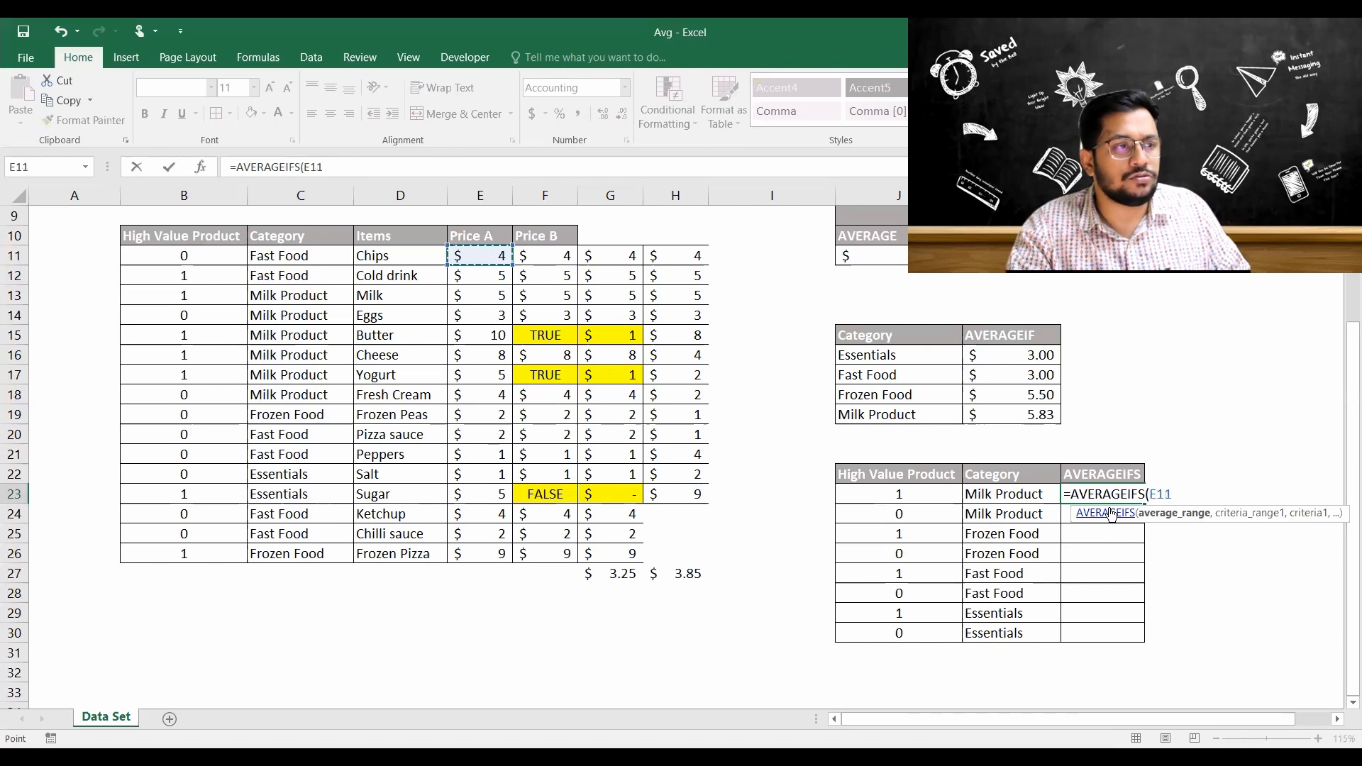
{"action": "key", "text": "ctrl+shift+Down"}
{"action": "key", "text": "F4"}
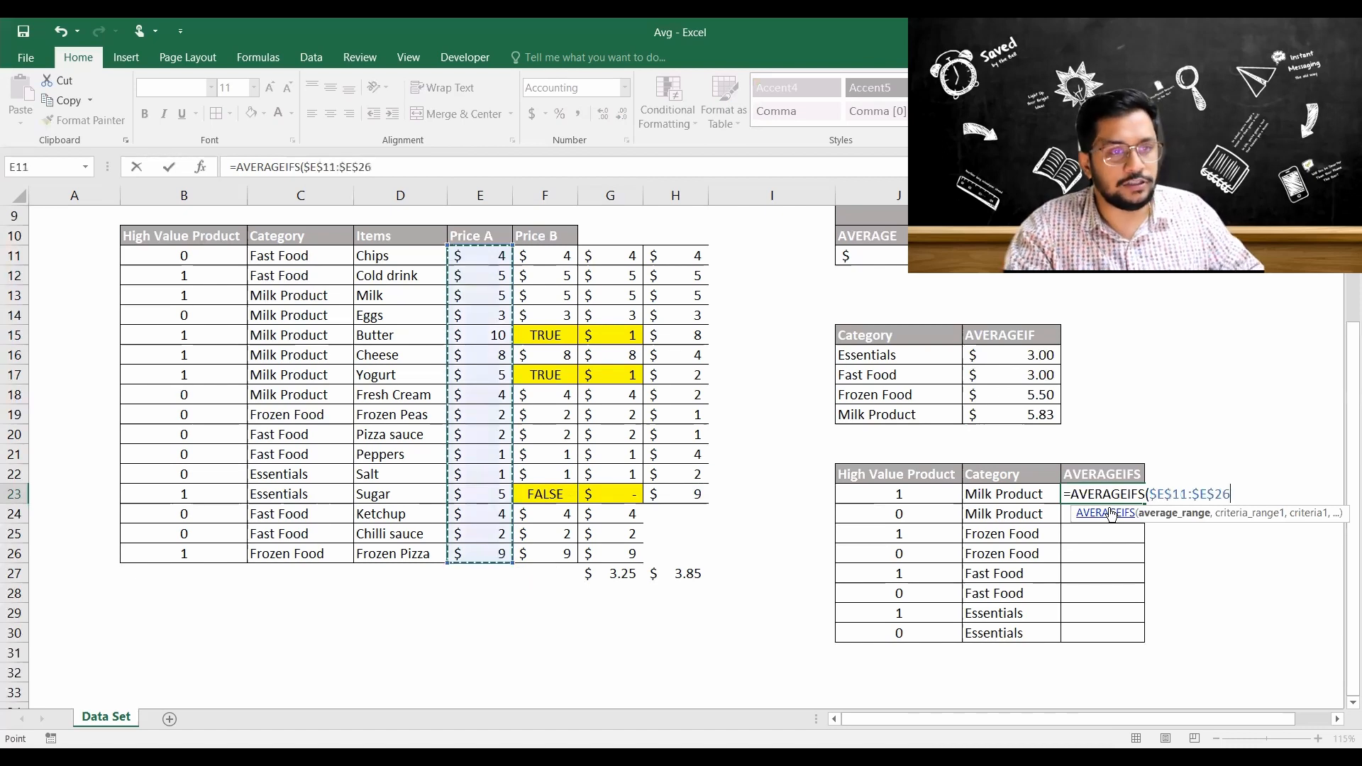
Add the High Value Product column $B$11:$B$26 as the first criteria range, with J23 as its criterion.
{"action": "type", "text": ","}
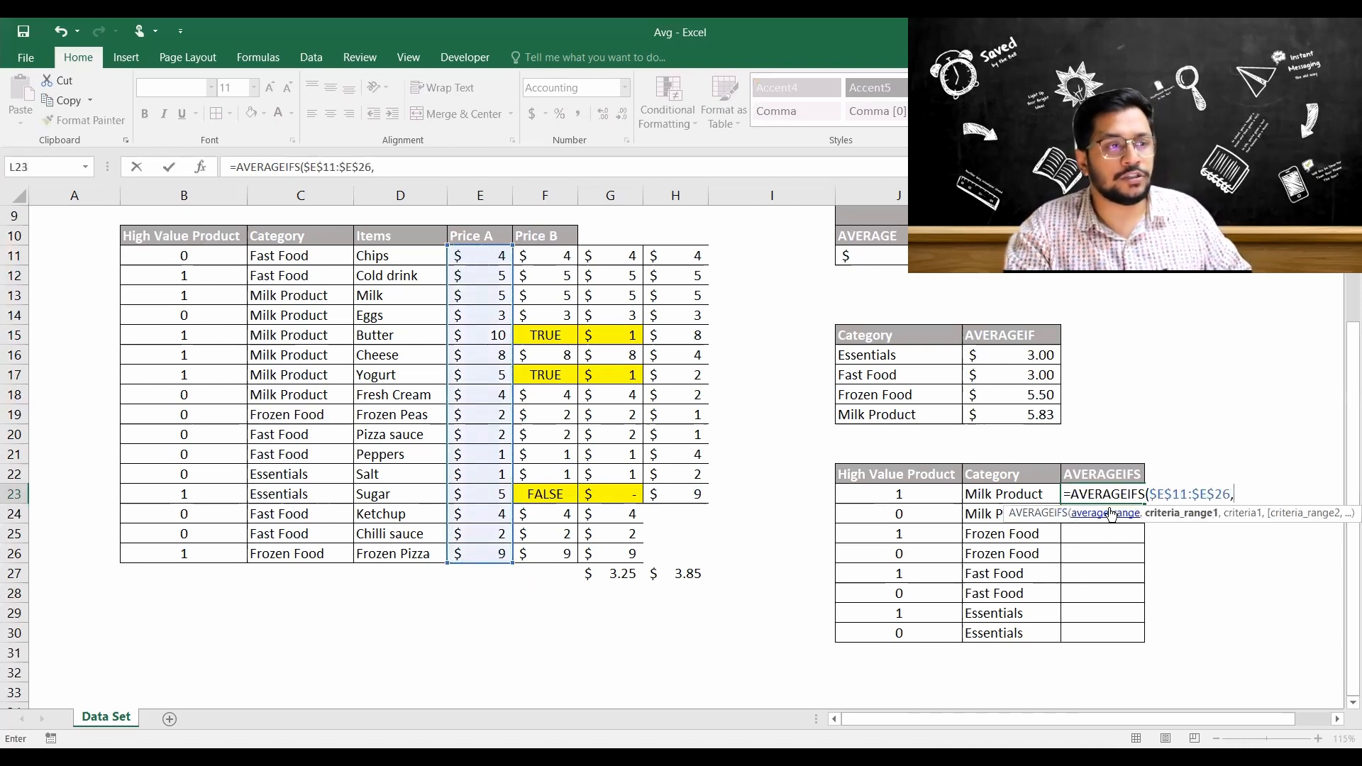
{"action": "key", "text": "Left"}
{"action": "key", "text": "Left"}
{"action": "key", "text": "Left"}
{"action": "key", "text": "Left"}
{"action": "key", "text": "Left"}
{"action": "key", "text": "Left"}
{"action": "key", "text": "Left"}
{"action": "key", "text": "Left"}
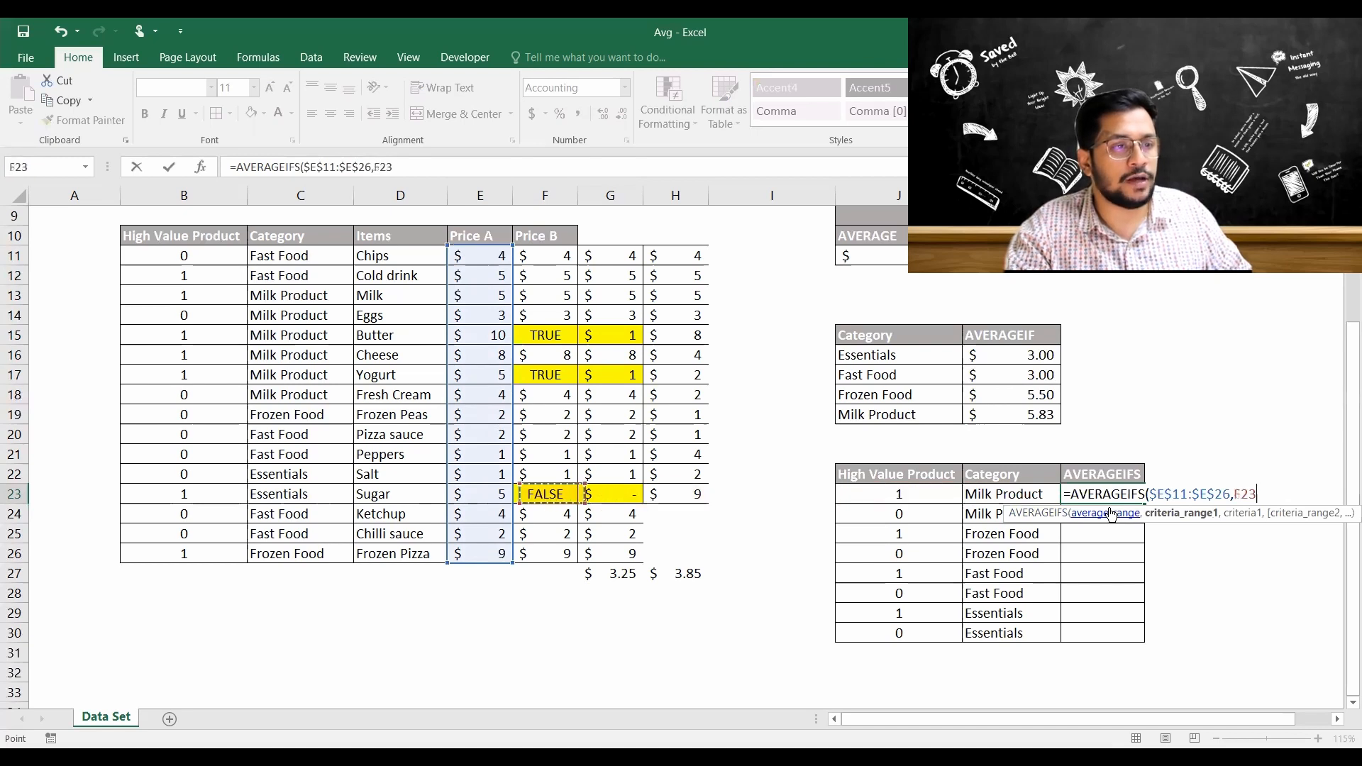
{"action": "key", "text": "Left"}
{"action": "key", "text": "Left"}
{"action": "key", "text": "Left"}
{"action": "key", "text": "Right"}
{"action": "key", "text": "ctrl+Up"}
{"action": "key", "text": "Down"}
{"action": "key", "text": "ctrl+shift+Down"}
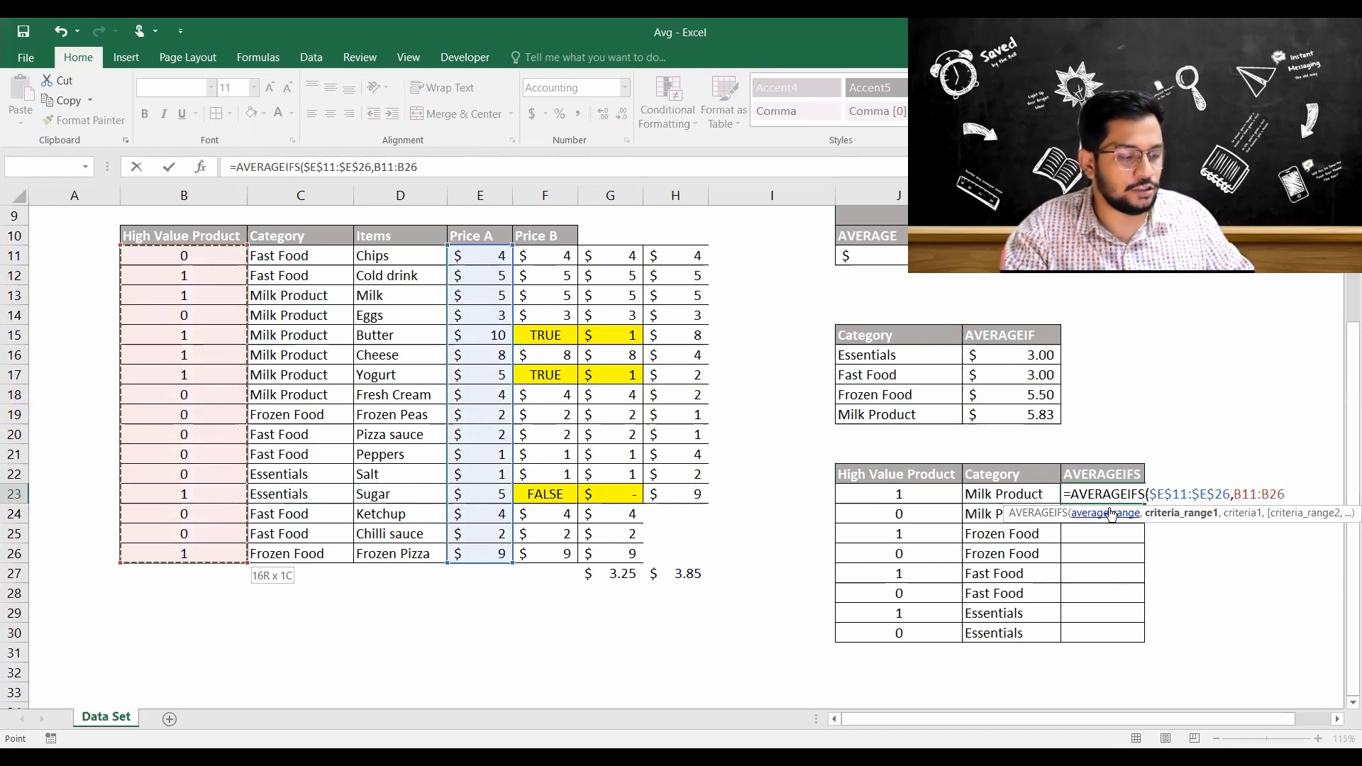
{"action": "key", "text": "F4"}
{"action": "type", "text": ","}
{"action": "key", "text": "Left"}
{"action": "key", "text": "Left"}
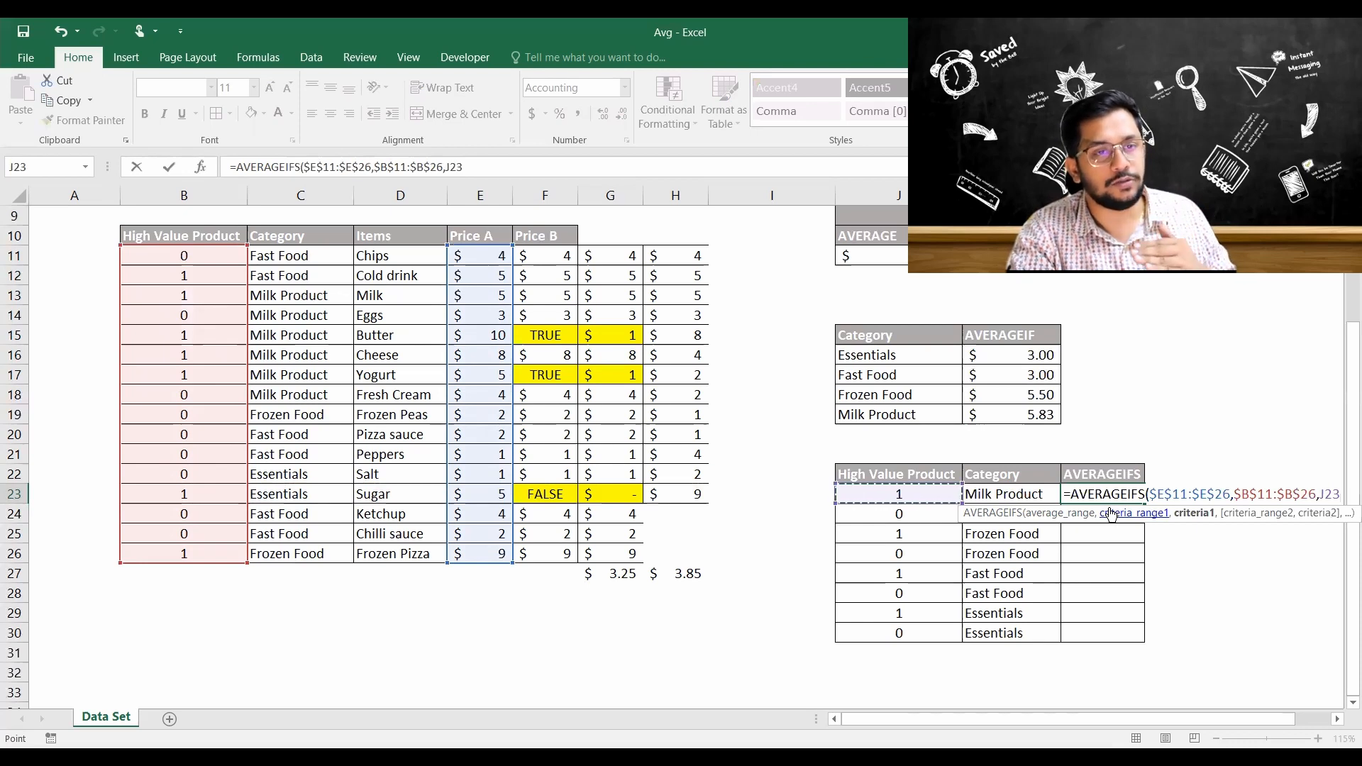
Complete the AVERAGEIFS formula with the Category column $C$11:$C$26 as the second criteria range and K23 as its criterion.
{"action": "type", "text": ","}
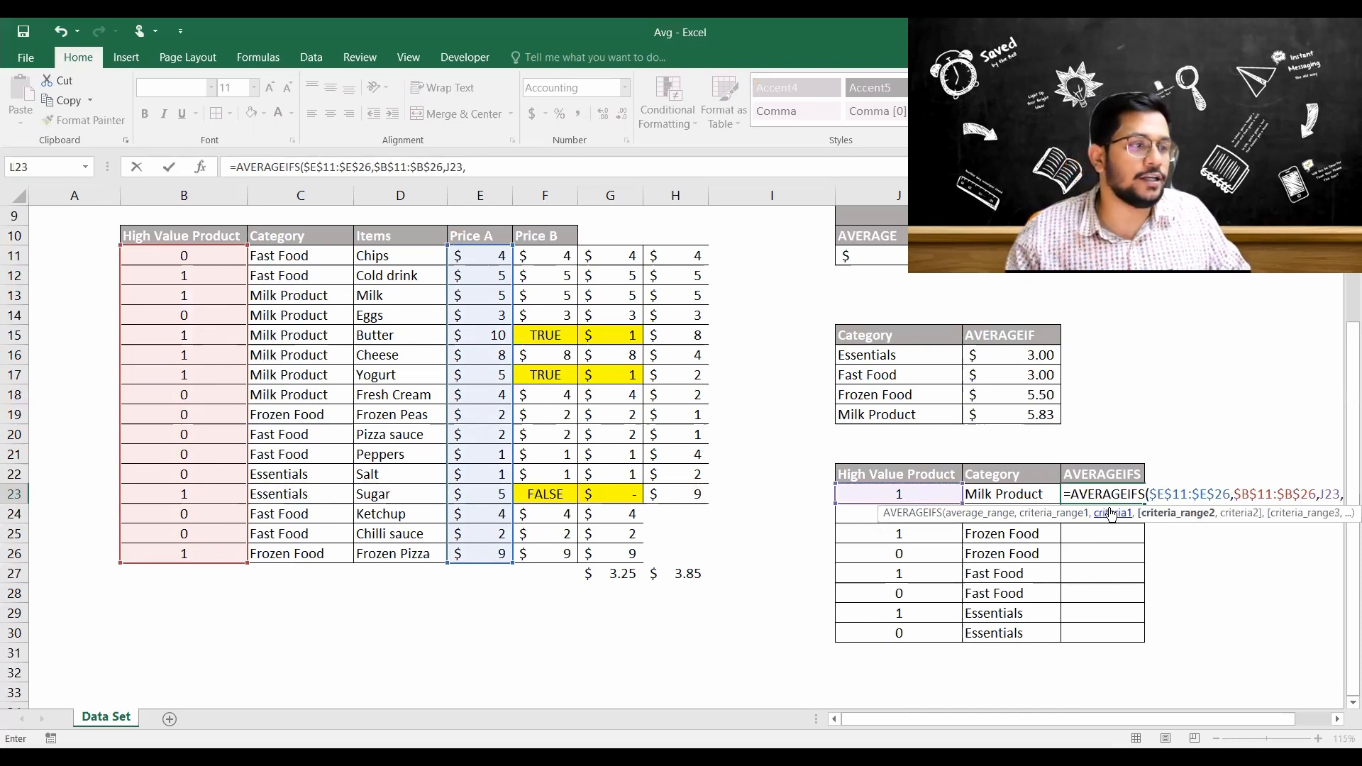
{"action": "left_click", "coordinate": [308, 253]}
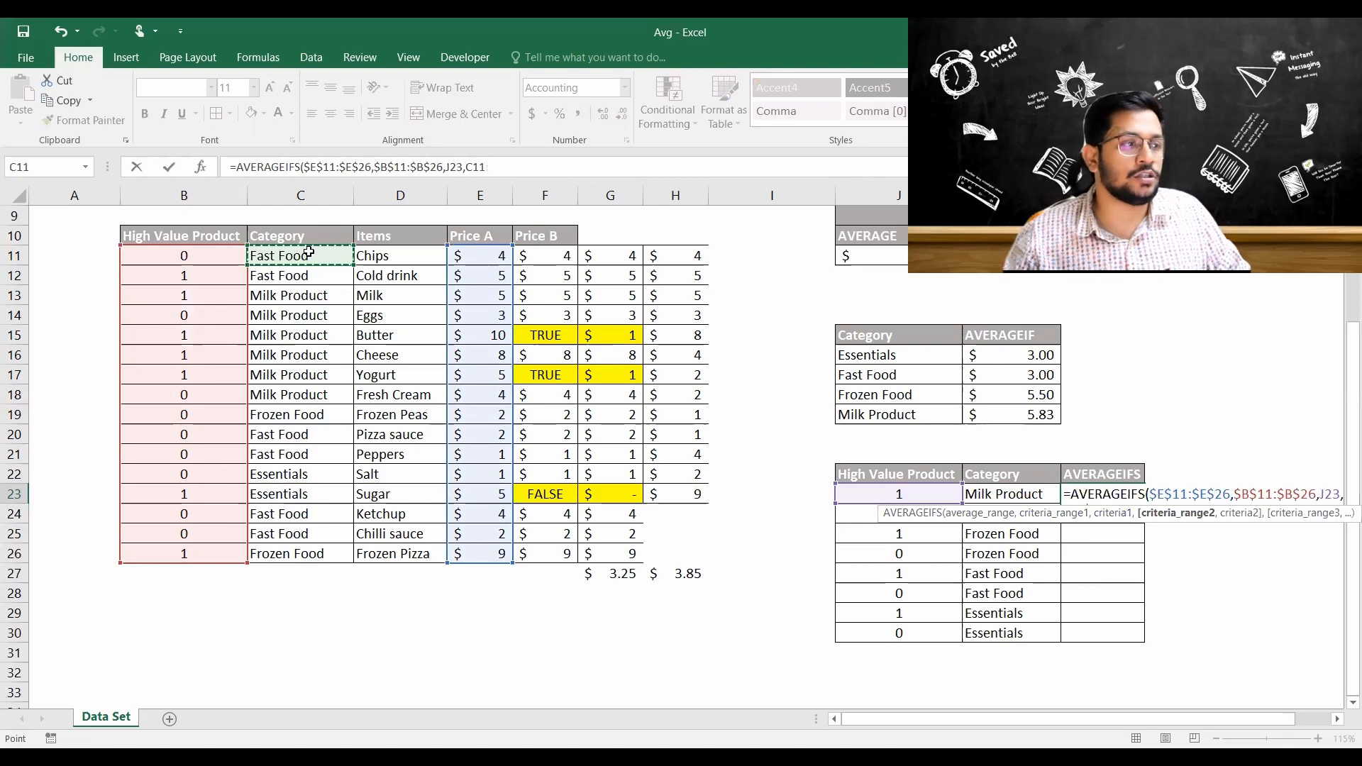
{"action": "key", "text": "ctrl+shift+Down"}
{"action": "key", "text": "F4"}
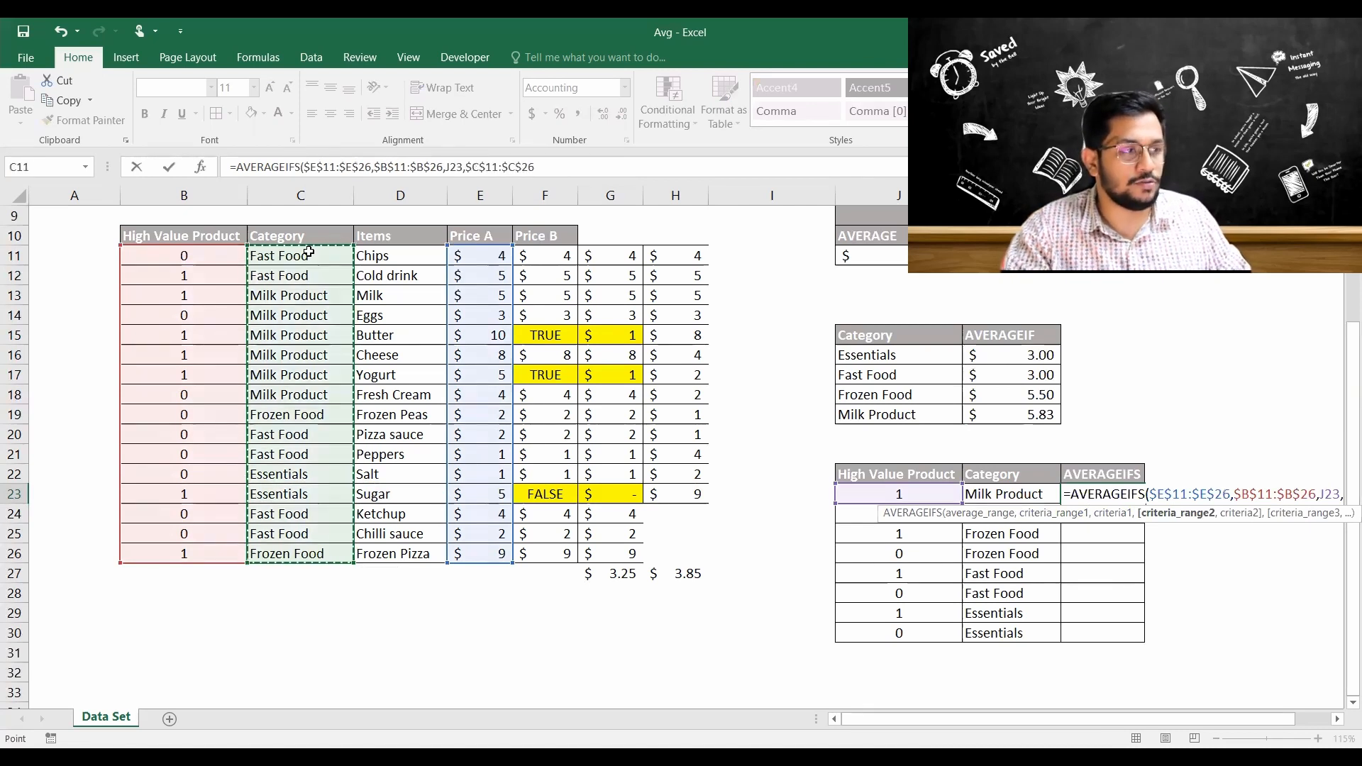
{"action": "type", "text": ","}
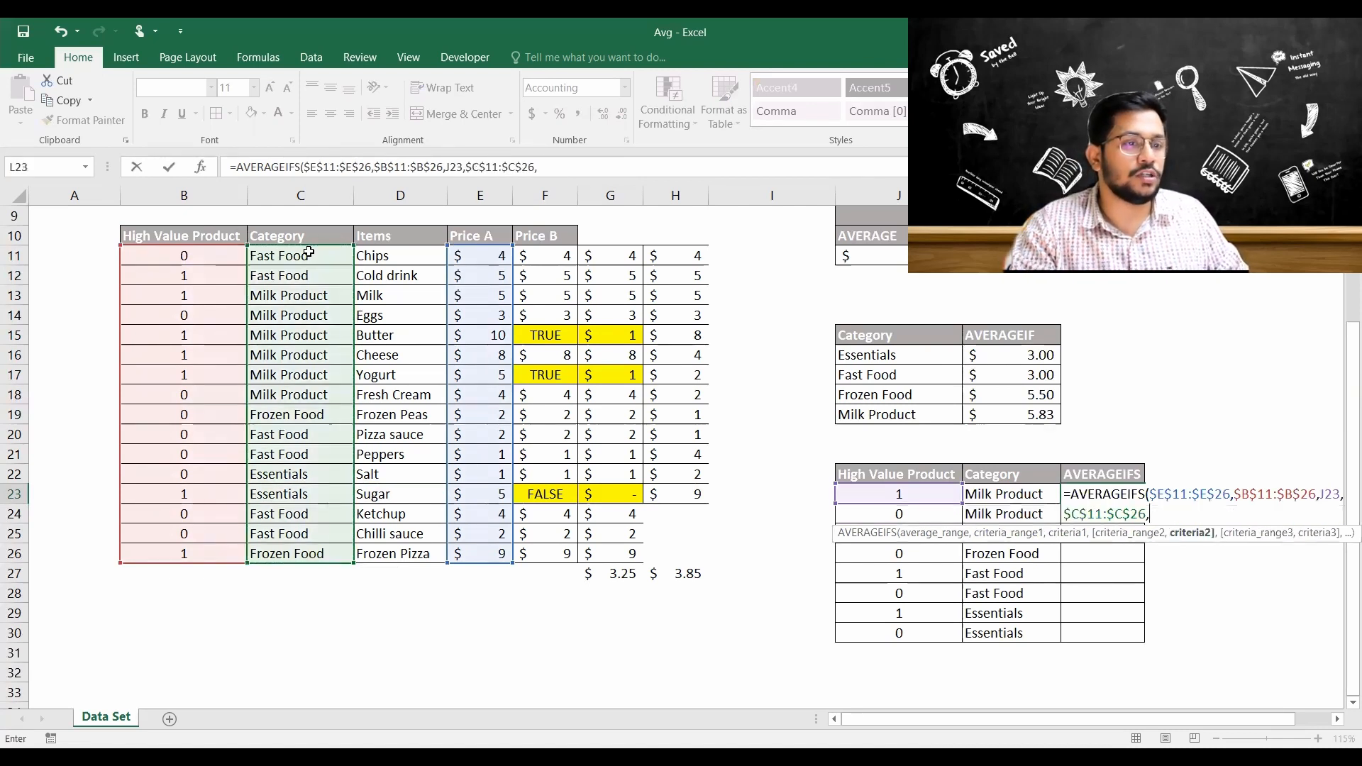
{"action": "key", "text": "Left"}
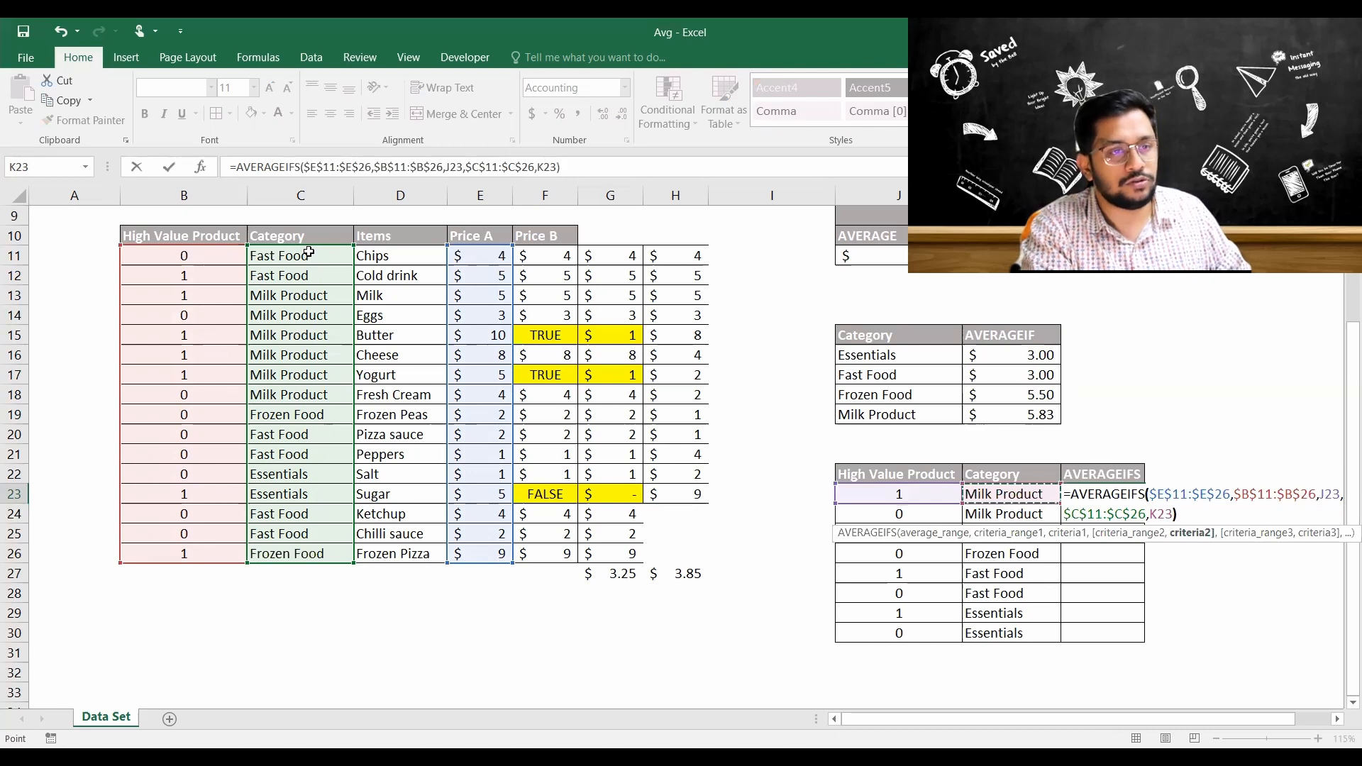
{"action": "key", "text": "ctrl+Return"}
Fill the AVERAGEIFS formula from L23 down through L30 for the remaining value and category combinations.
{"action": "key", "text": "shift+Down"}
{"action": "key", "text": "shift+Down"}
{"action": "key", "text": "shift+Down"}
{"action": "key", "text": "shift+Down"}
{"action": "key", "text": "shift+Down"}
{"action": "key", "text": "shift+Down"}
{"action": "key", "text": "shift+Down"}
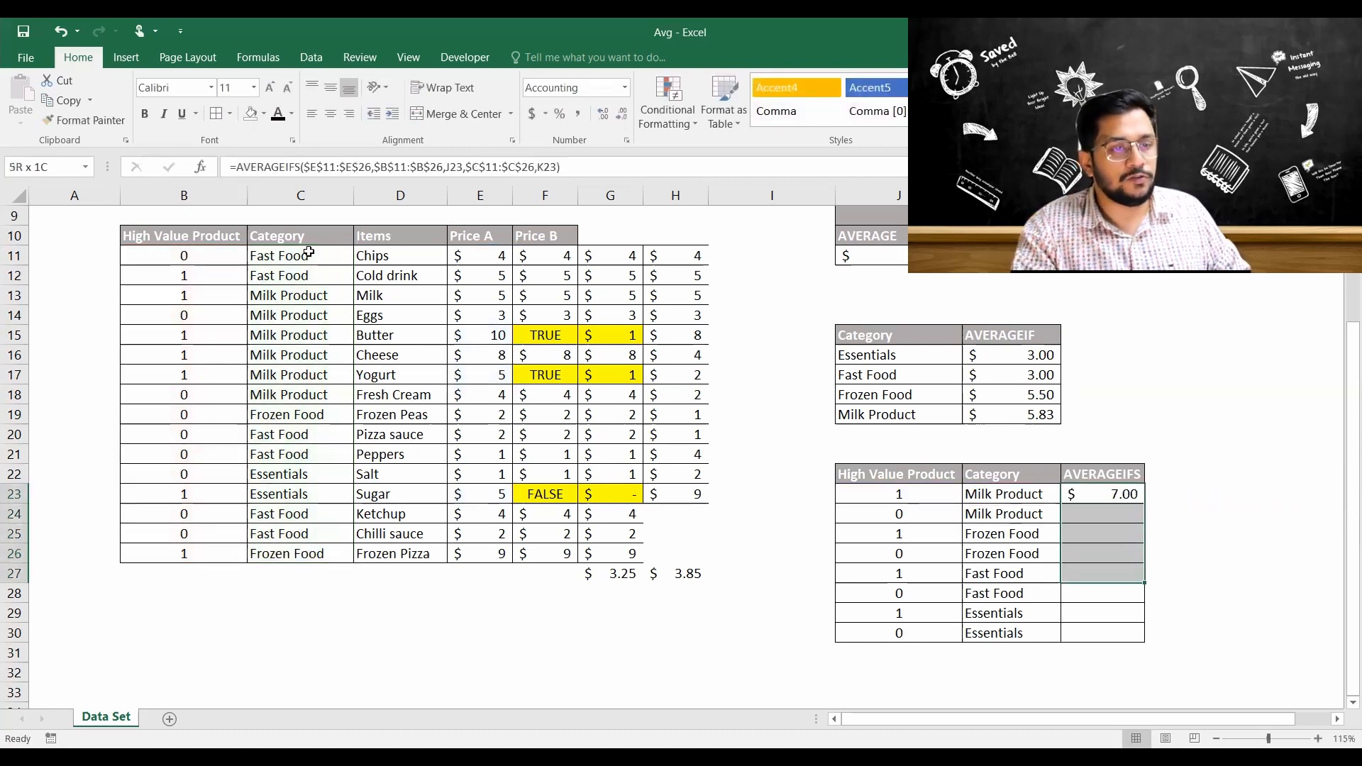
{"action": "key", "text": "ctrl+d"}
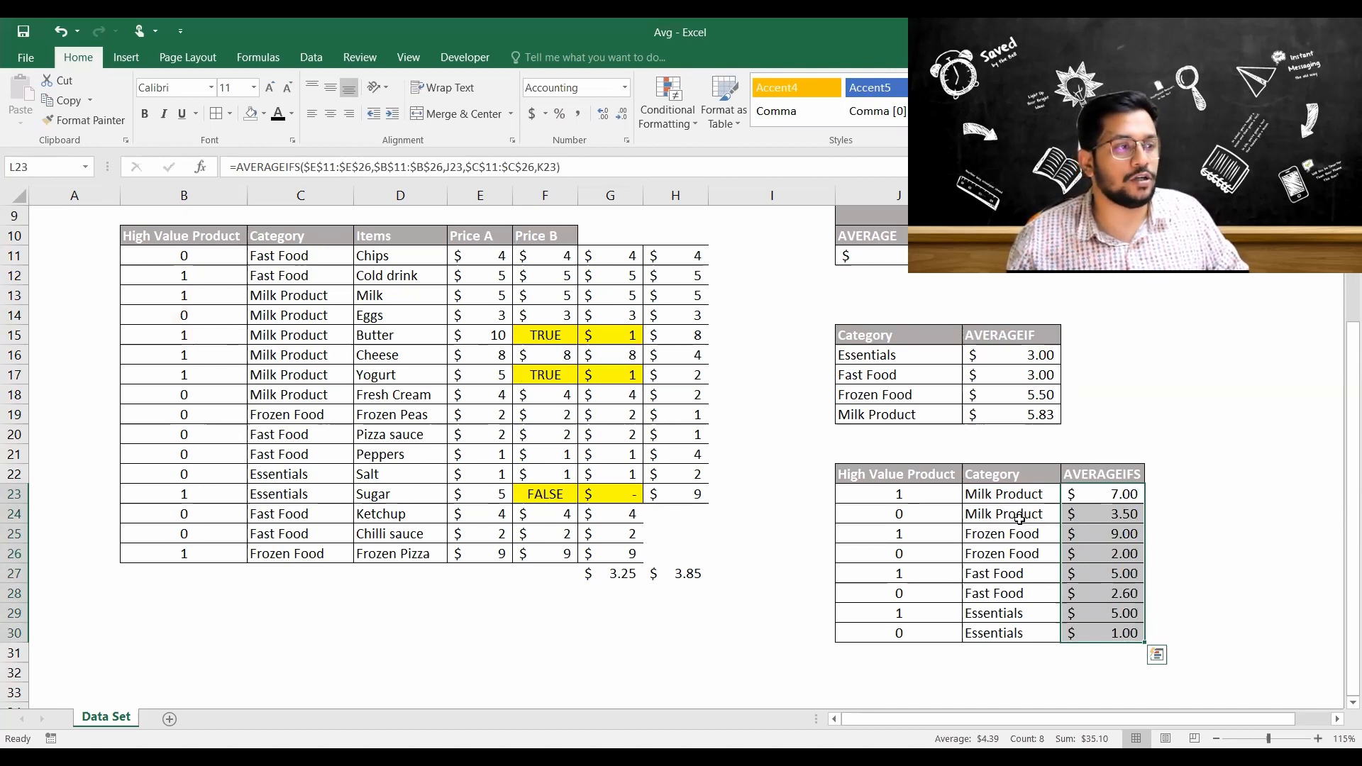
Select the Price A cells of the high-value Milk Products, E13, E15, E16 and E17, to check their average against L23.
{"action": "left_click", "coordinate": [312, 353]}
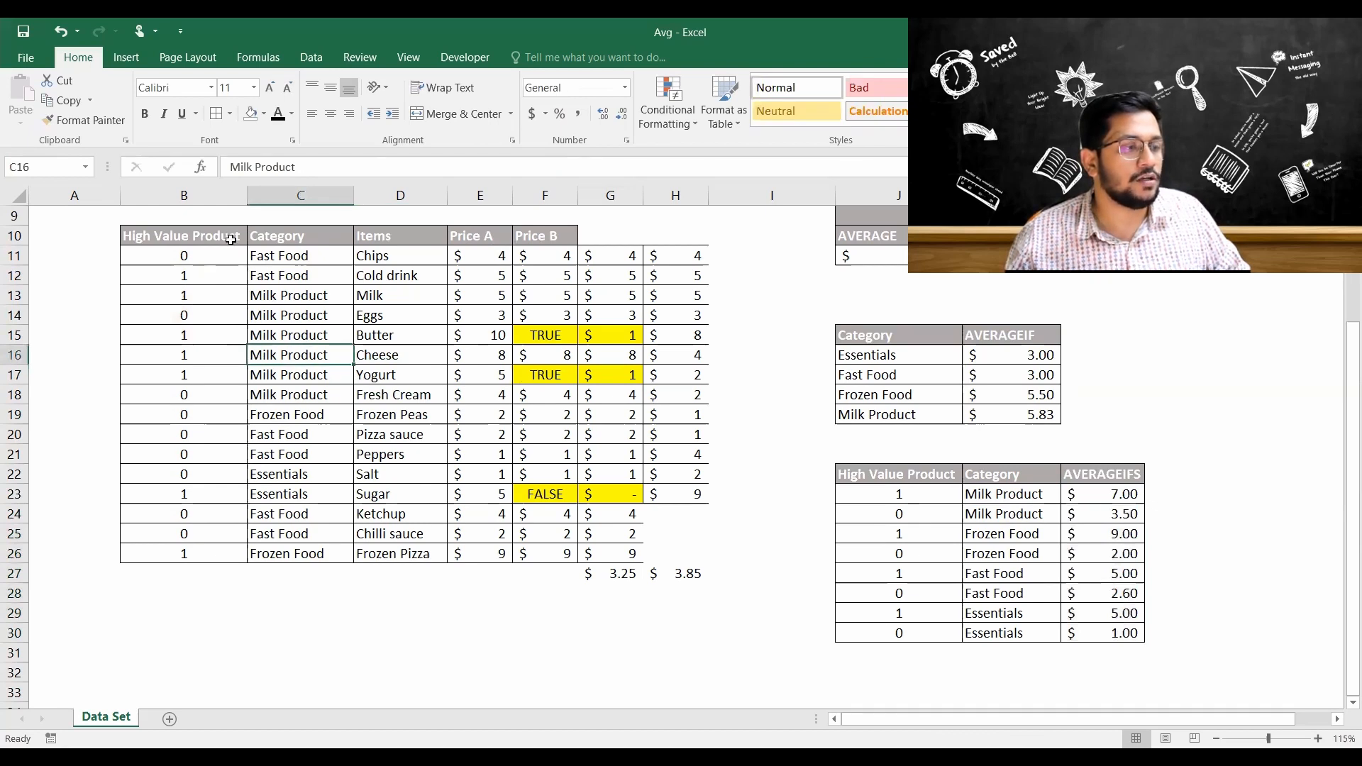
{"action": "left_click", "coordinate": [234, 297]}
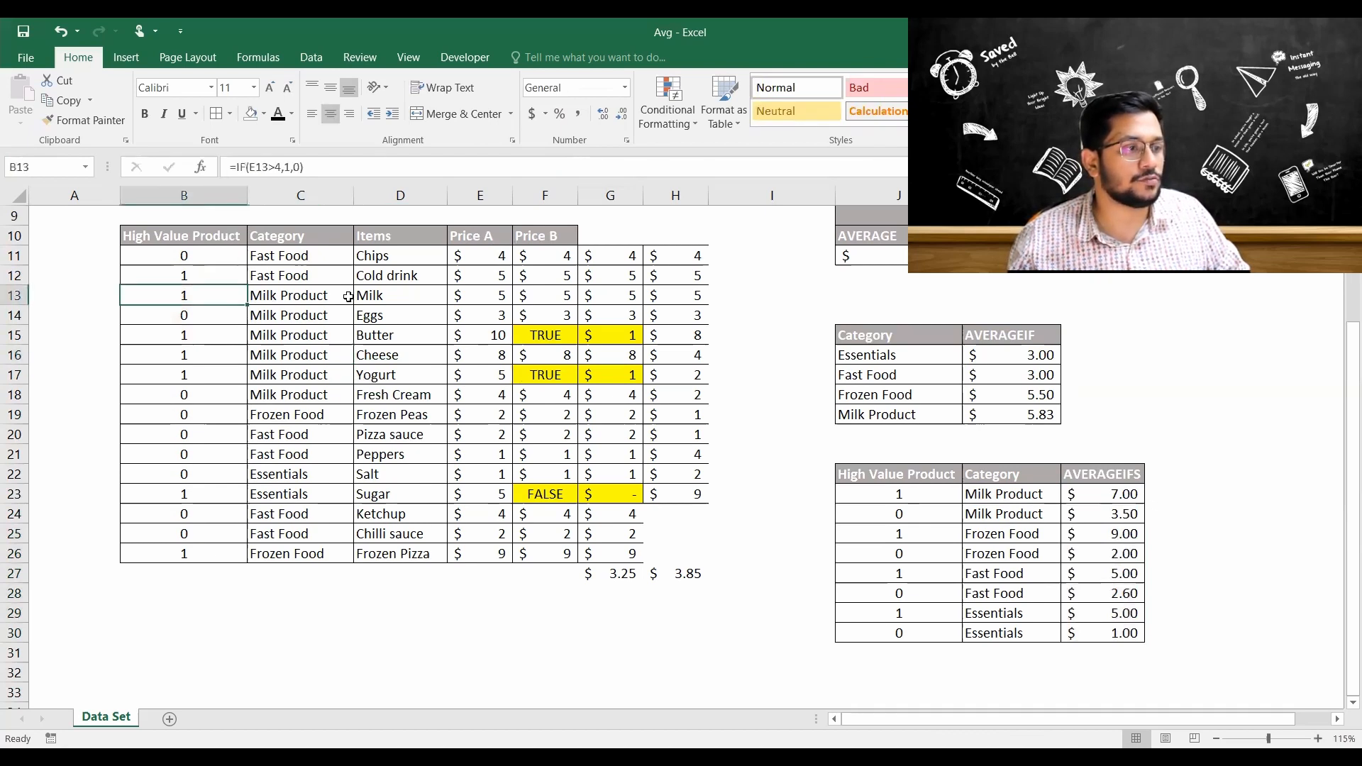
{"action": "left_click", "coordinate": [489, 296]}
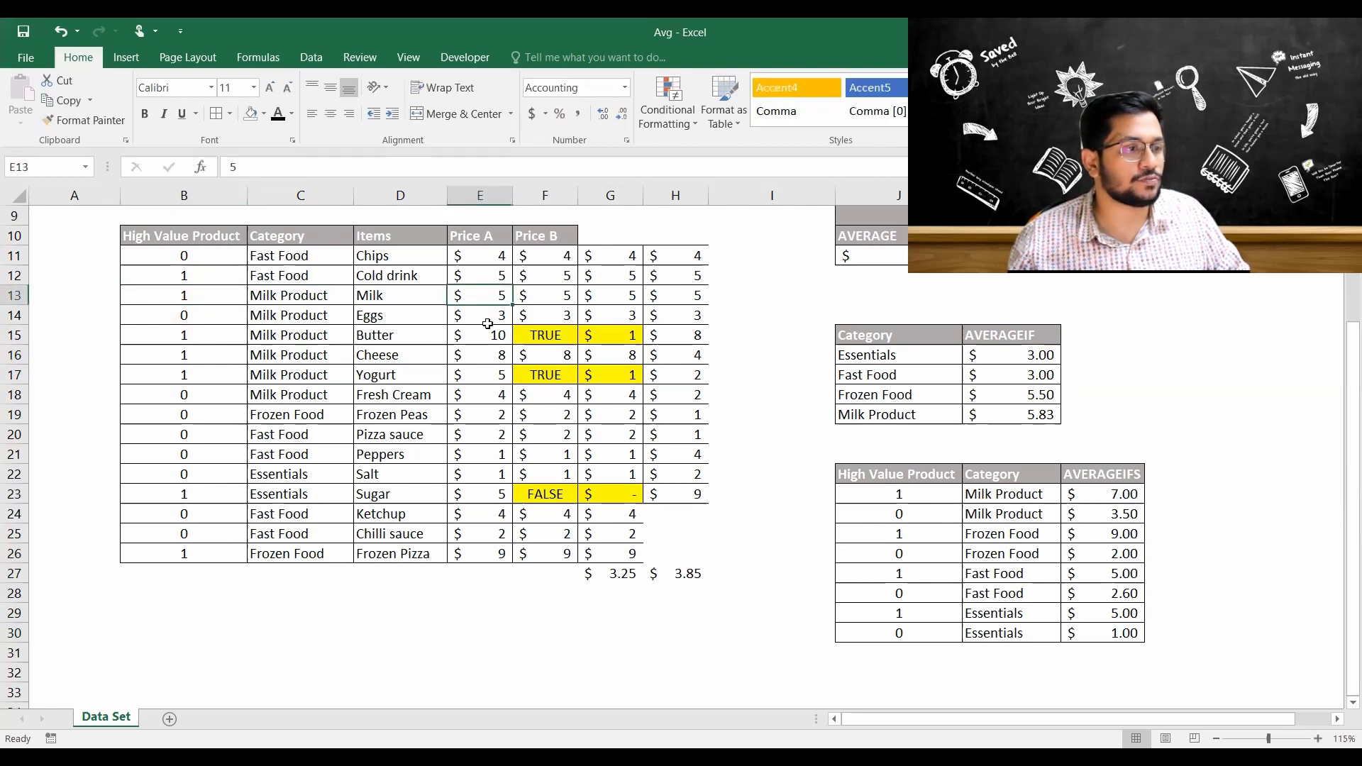
{"action": "left_click", "coordinate": [488, 324], "text": "ctrl"}
{"action": "left_click", "coordinate": [490, 355], "text": "ctrl"}
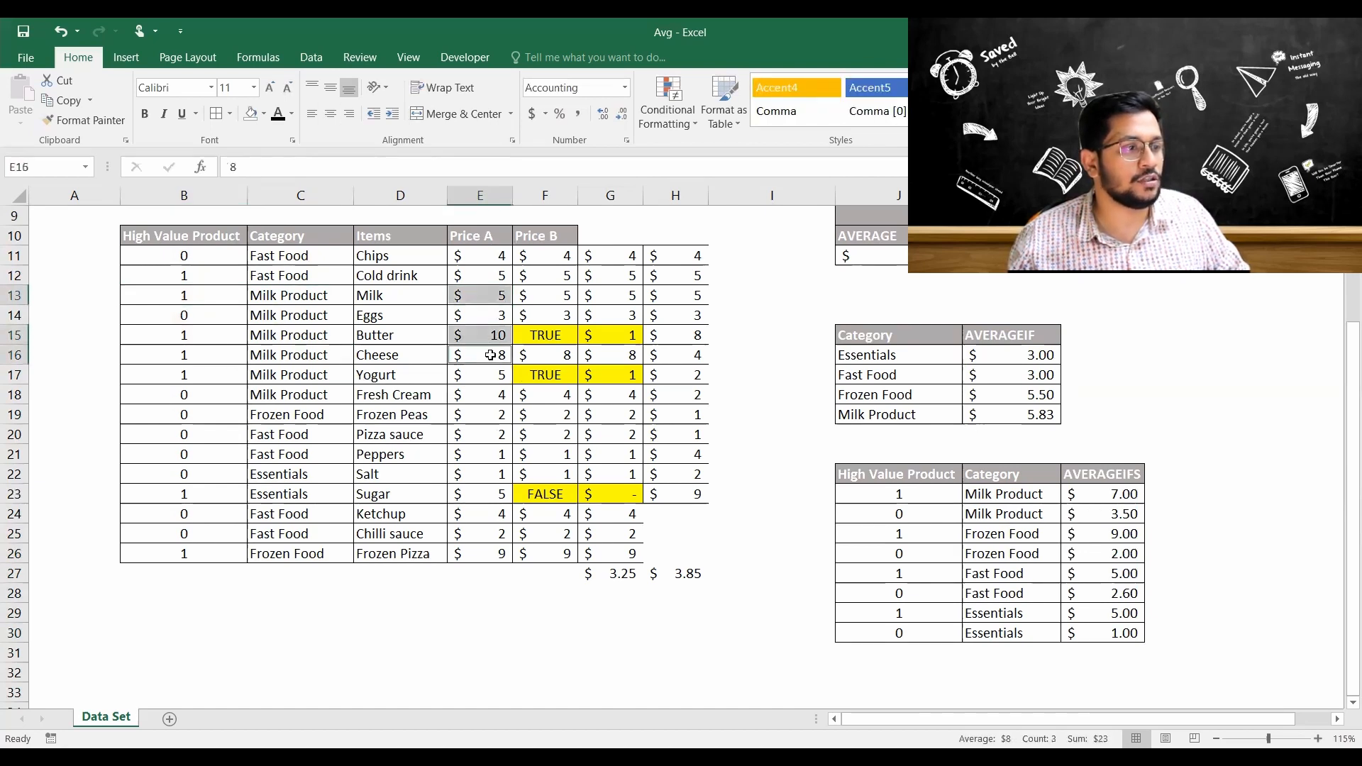
{"action": "left_click", "coordinate": [490, 373], "text": "ctrl"}
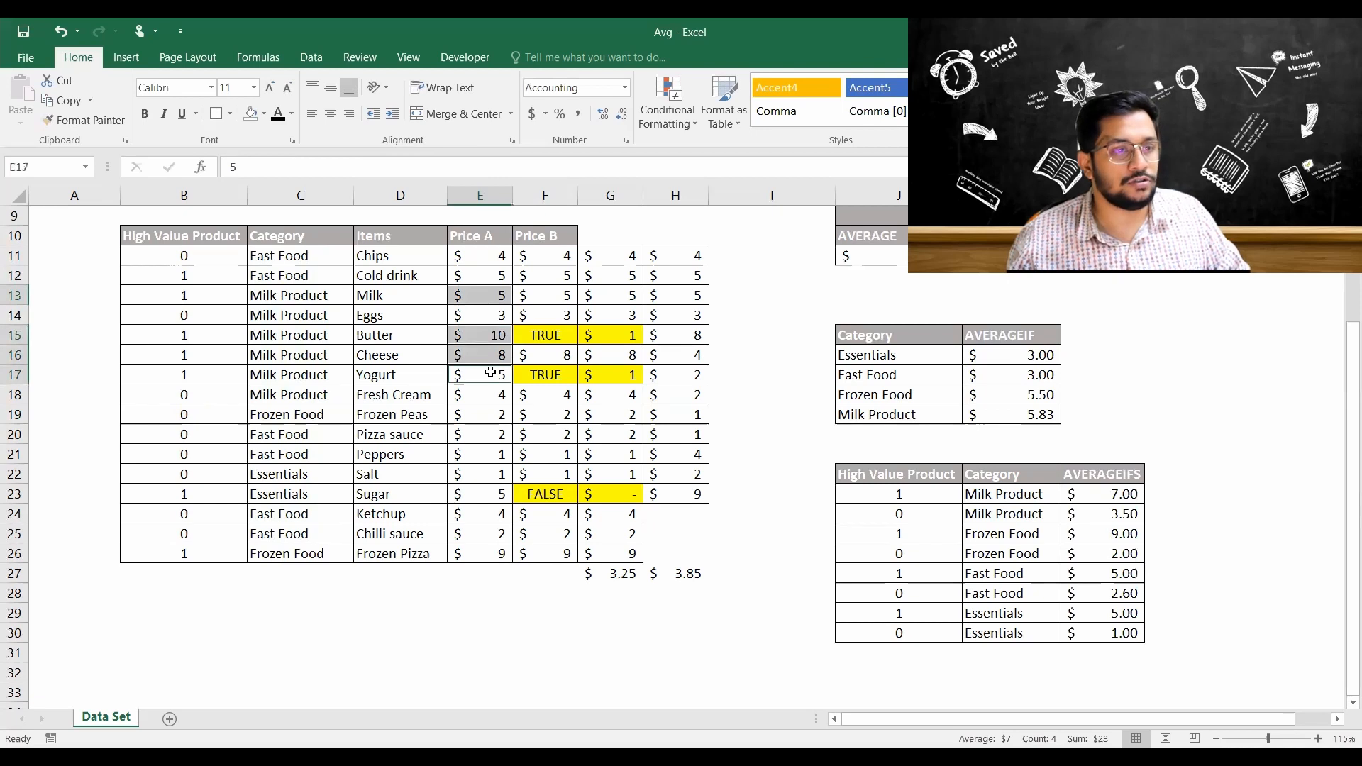